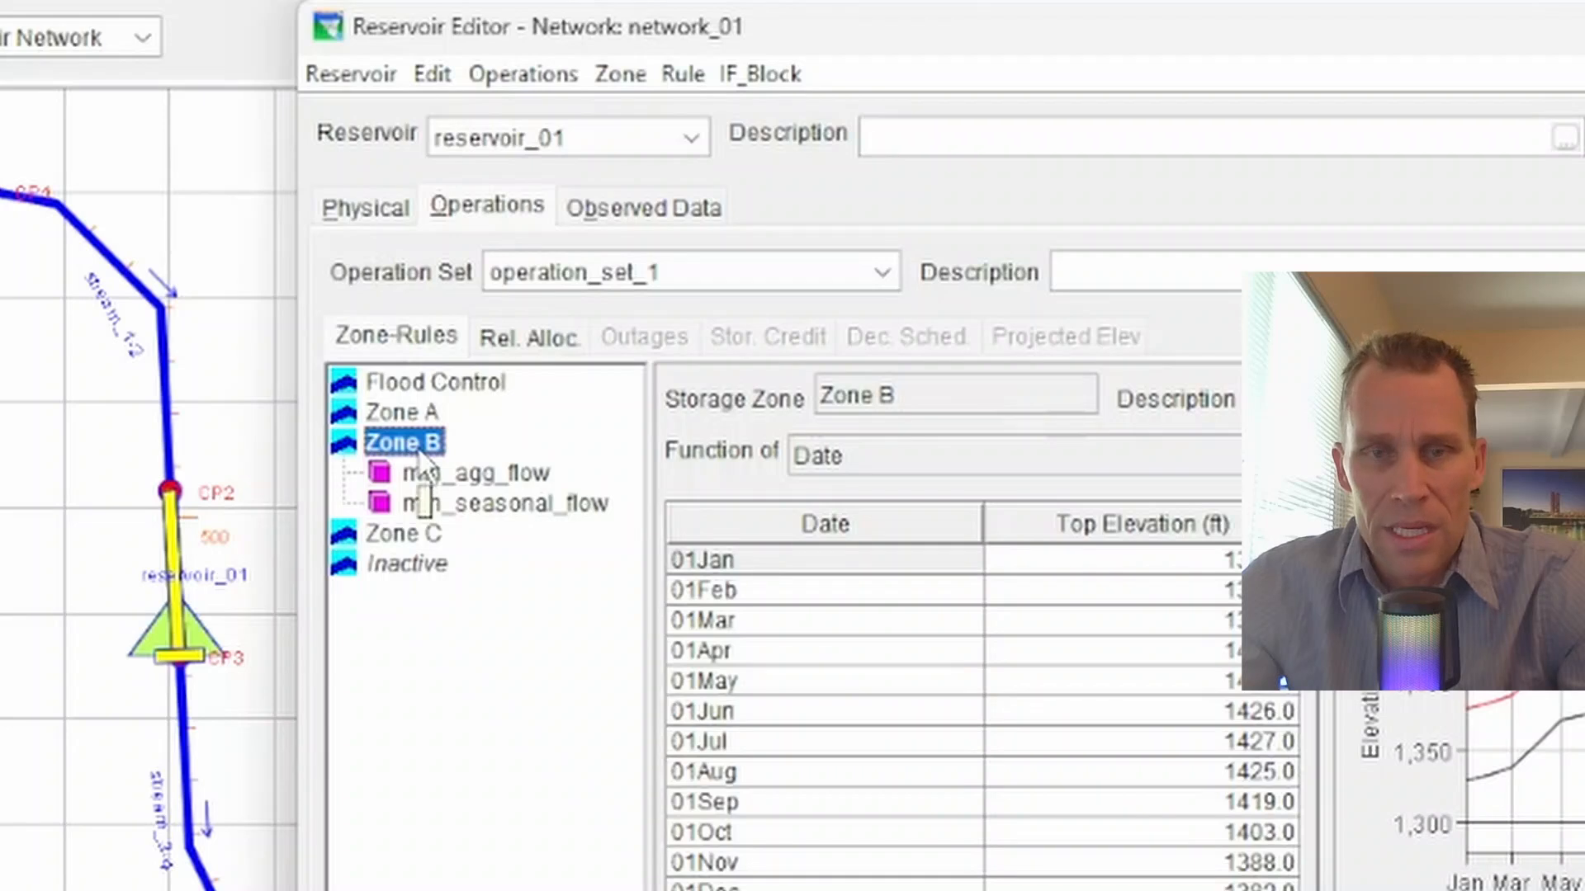
- Add a new rule named zero_weekend_flow to Zone B, operating reservoir_01-Controlled Outlet with the Release Function type
right_click(418, 452)
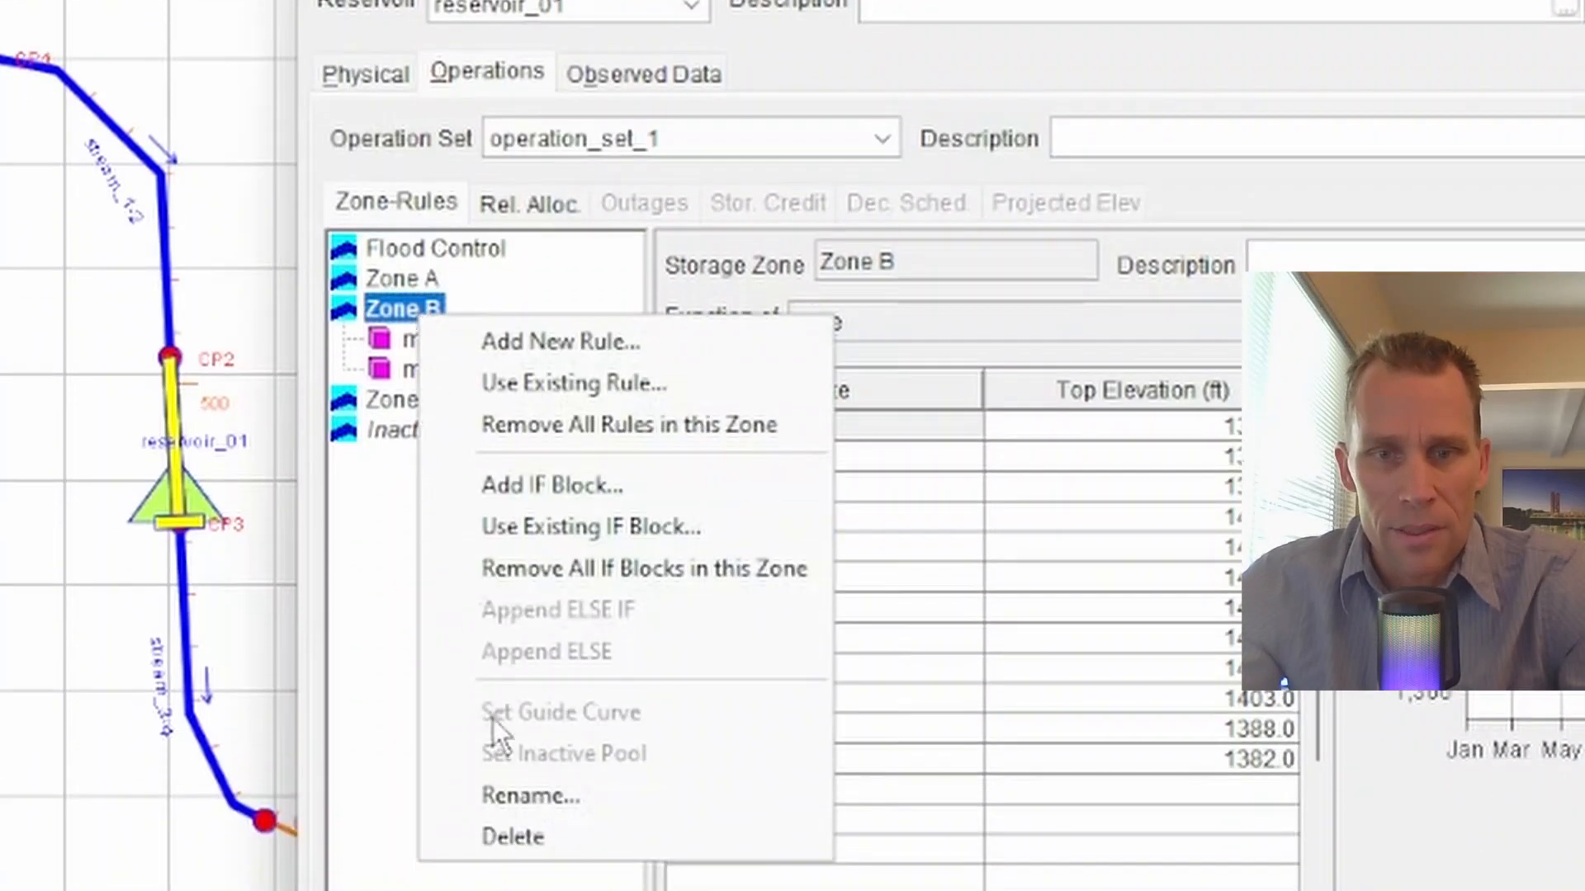
left_click(565, 348)
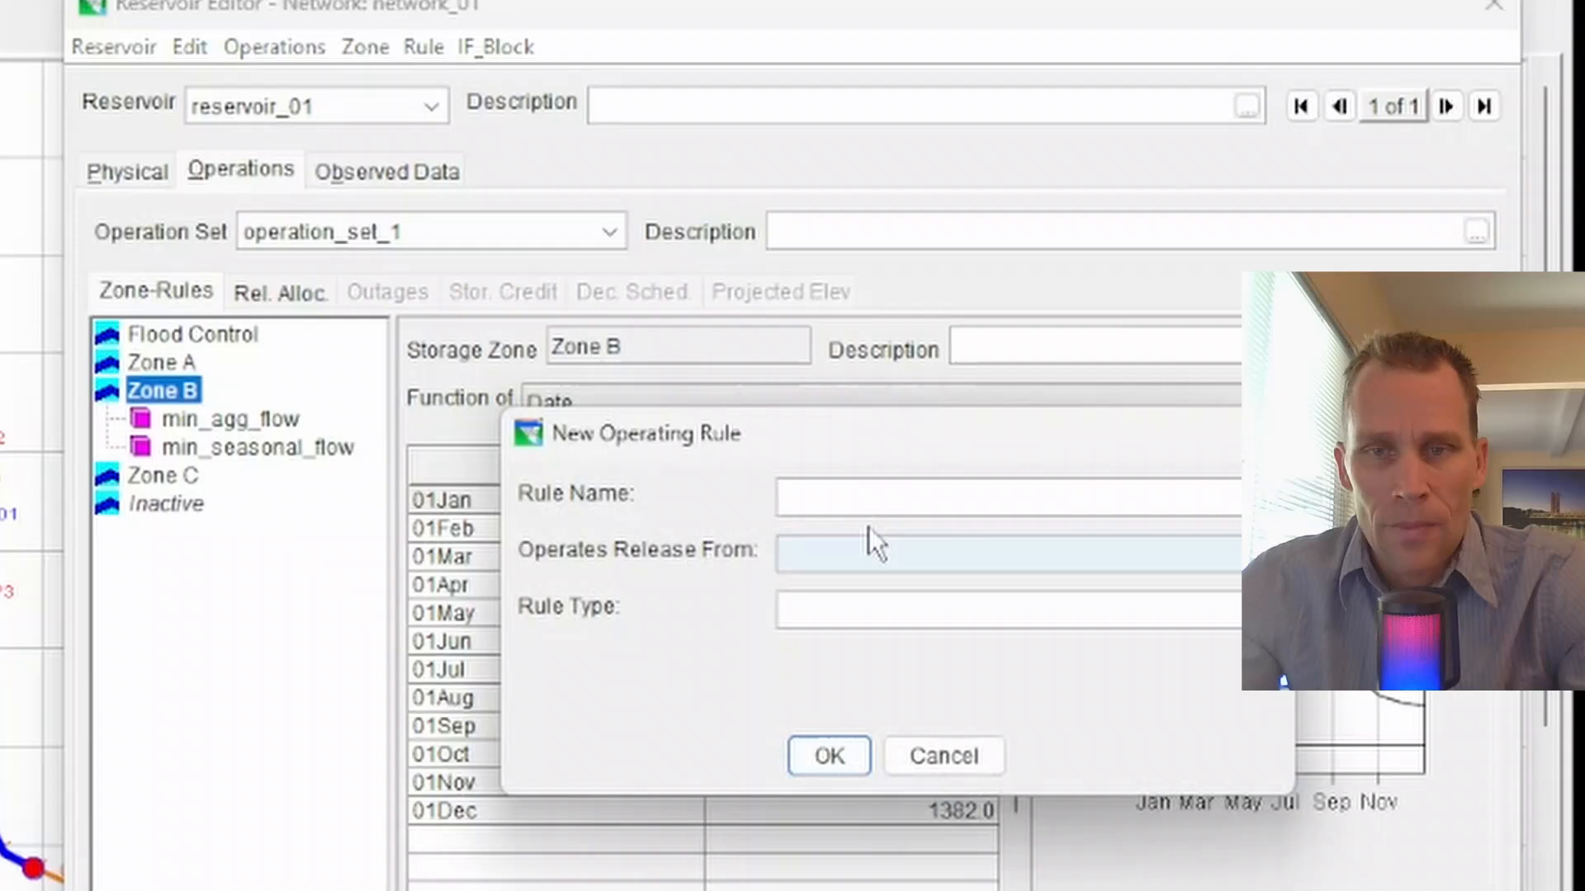
left_click_drag(1203, 360, 1157, 569)
left_click(1132, 623)
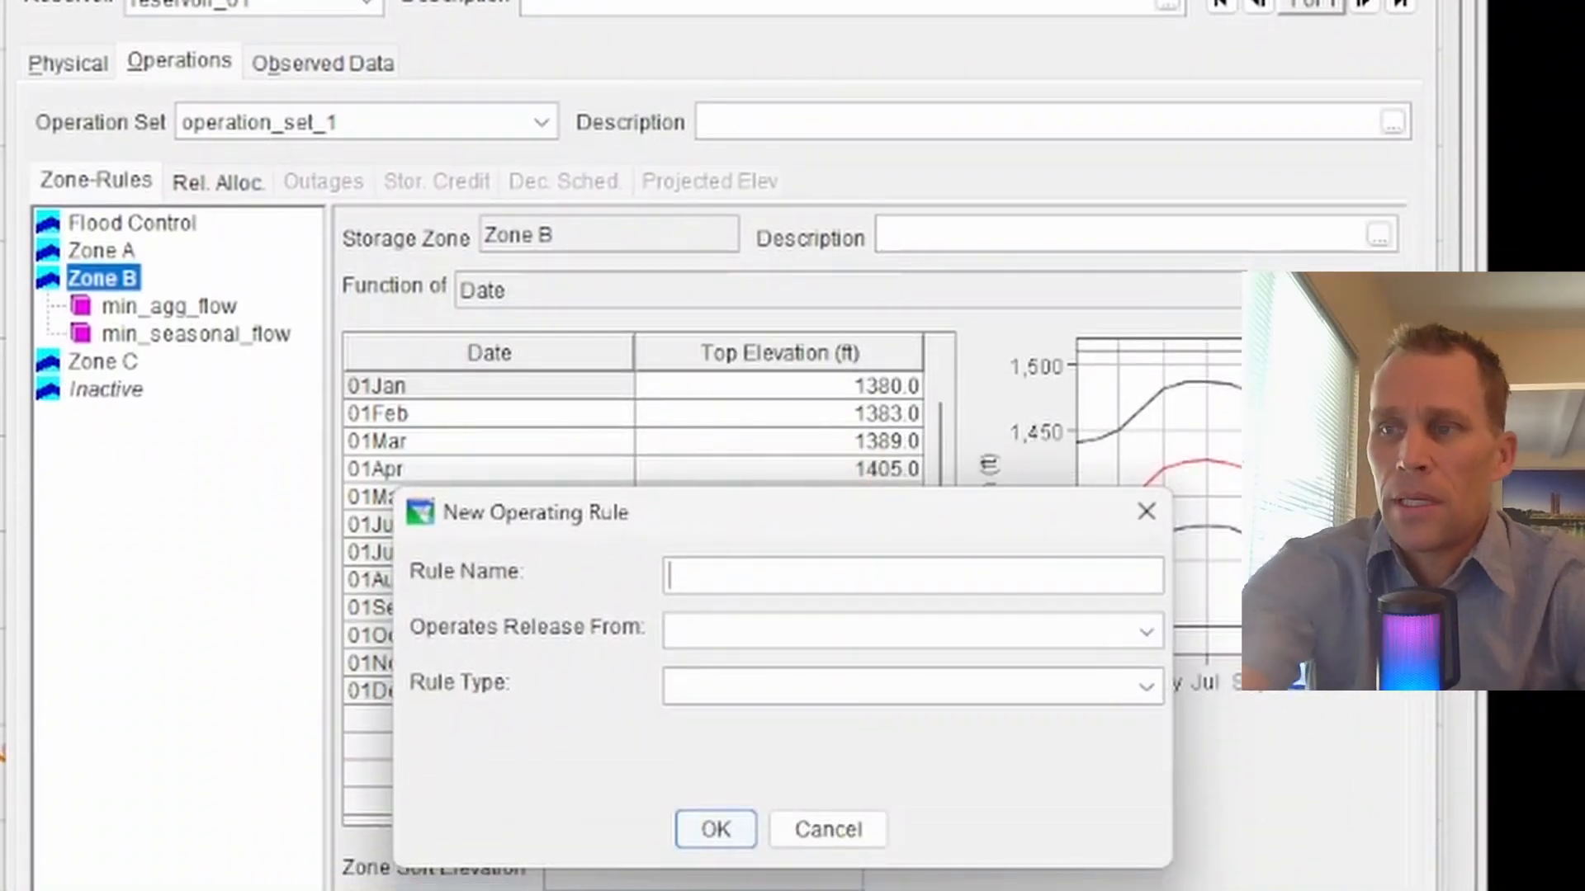
type("zero_weekend_flow")
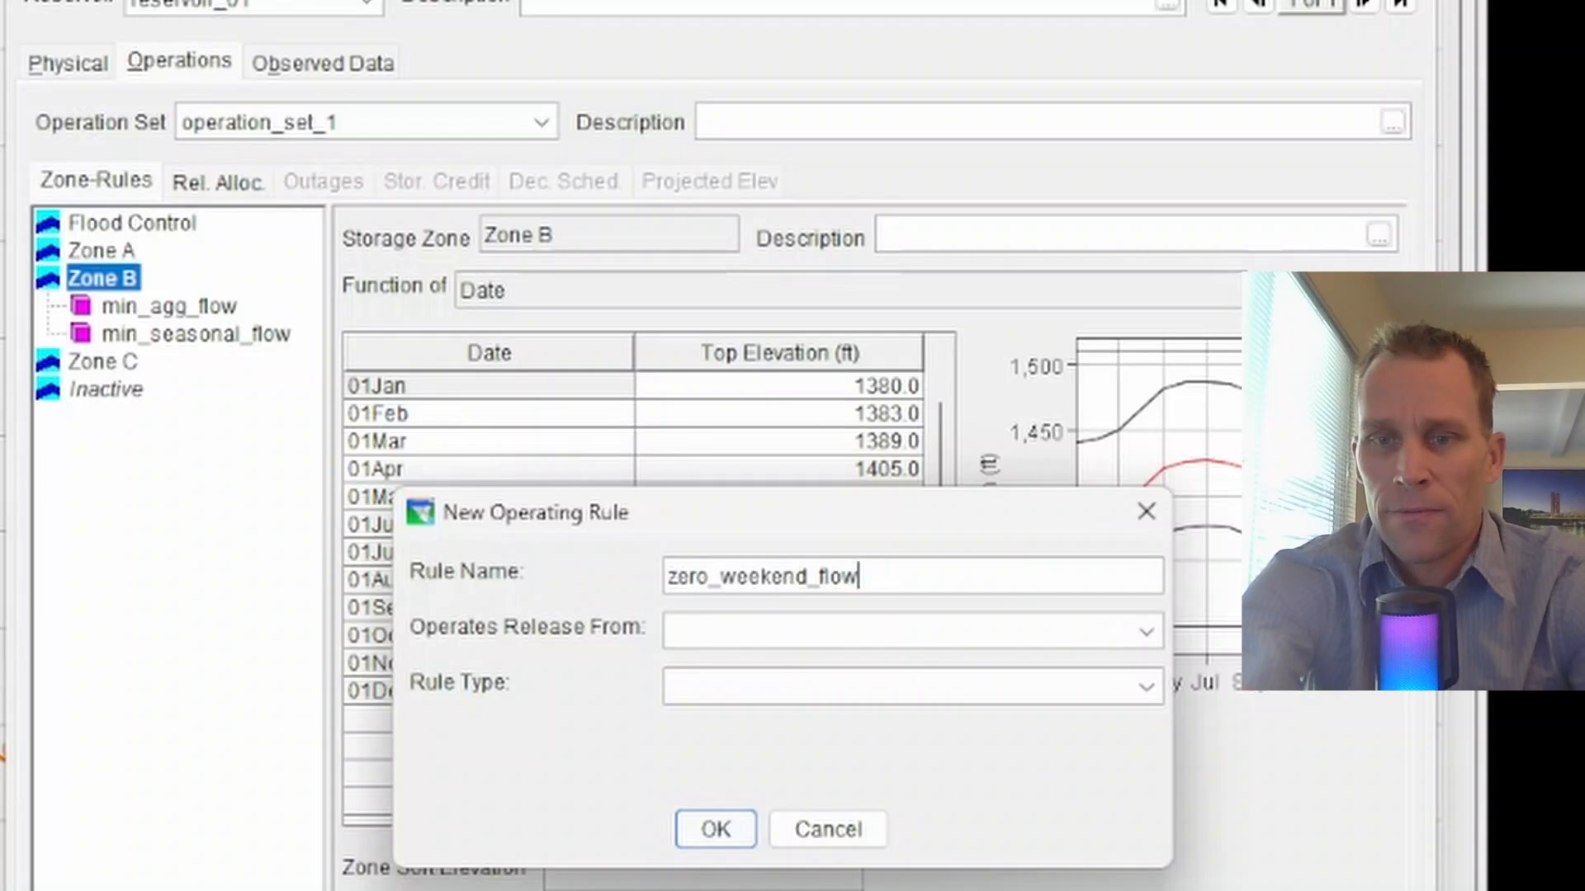
key("Tab")
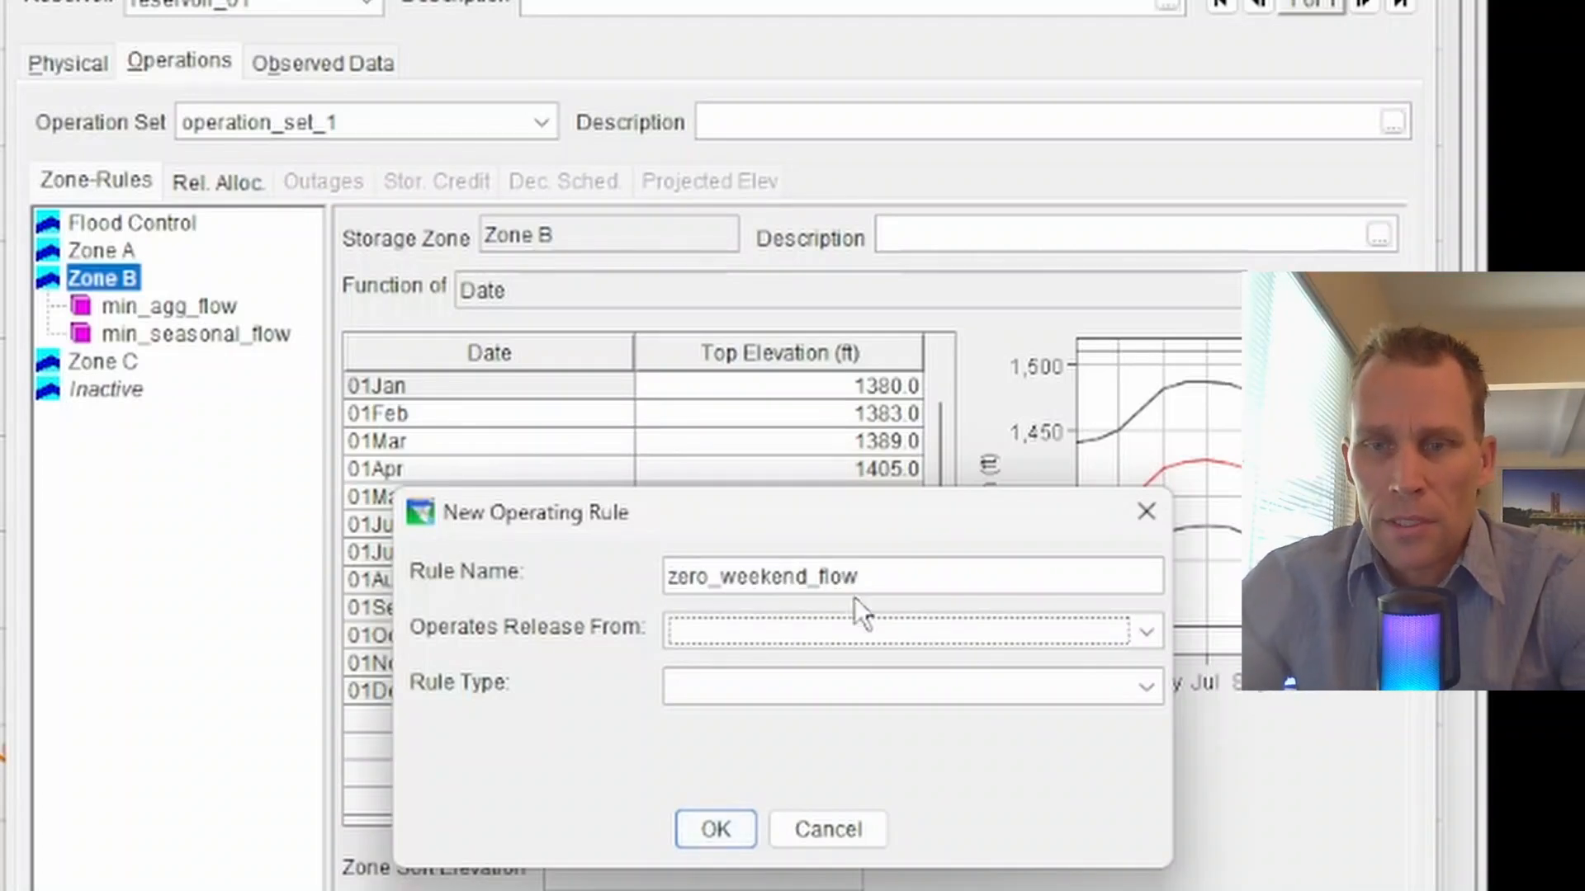
left_click(868, 633)
left_click(859, 735)
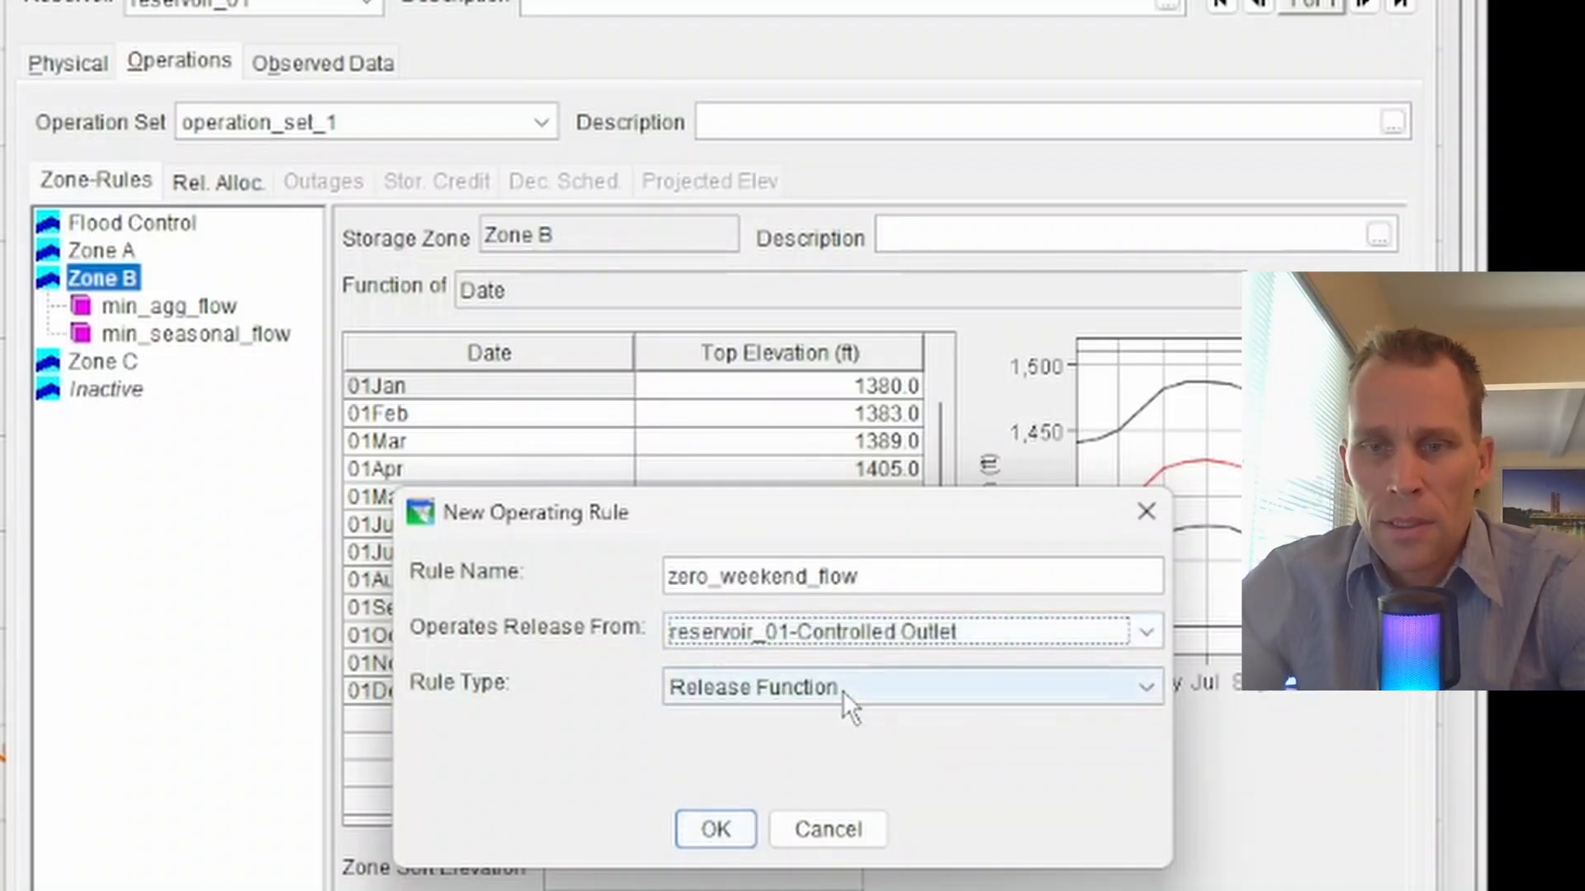
left_click(843, 693)
left_click(771, 726)
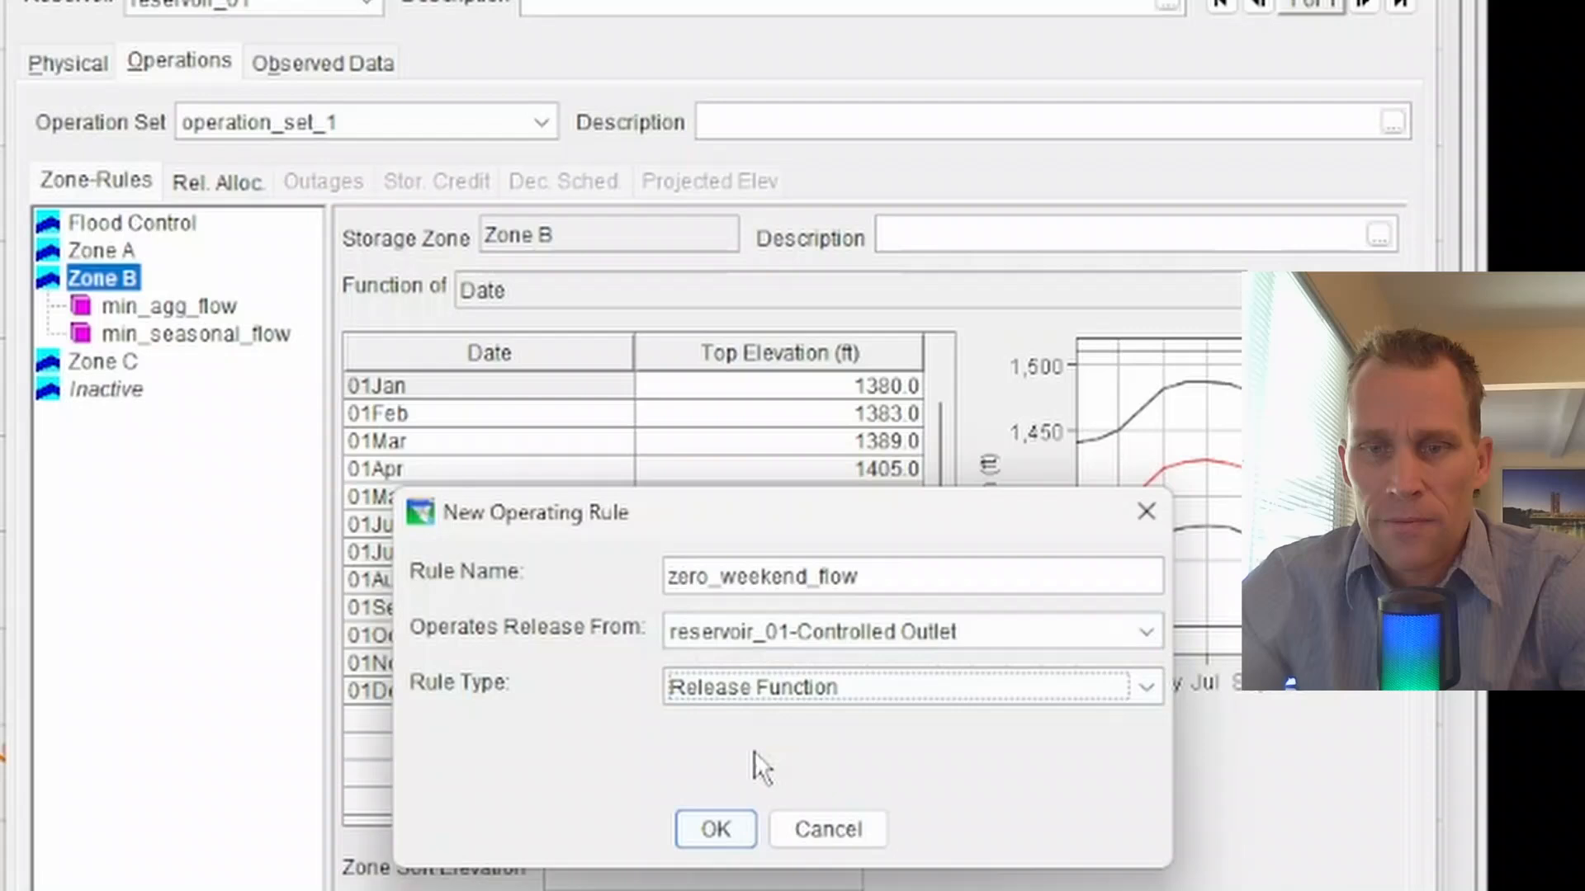
left_click(715, 829)
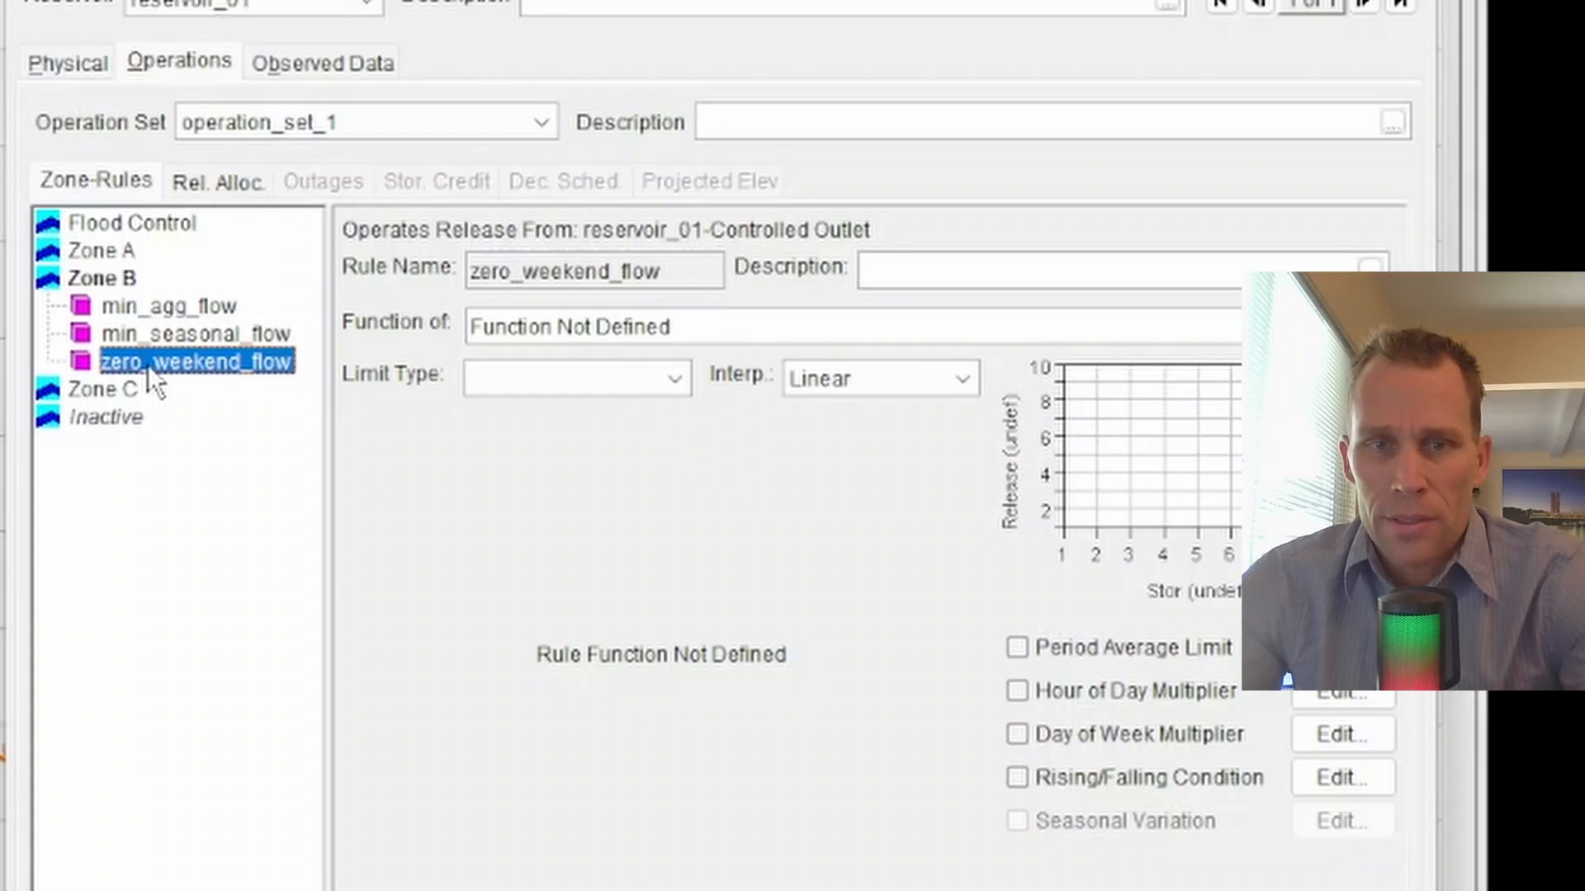
- Set the zero_weekend_flow limit type to Maximum, choose Step interpolation, and define its release as a function of Date
left_click(582, 377)
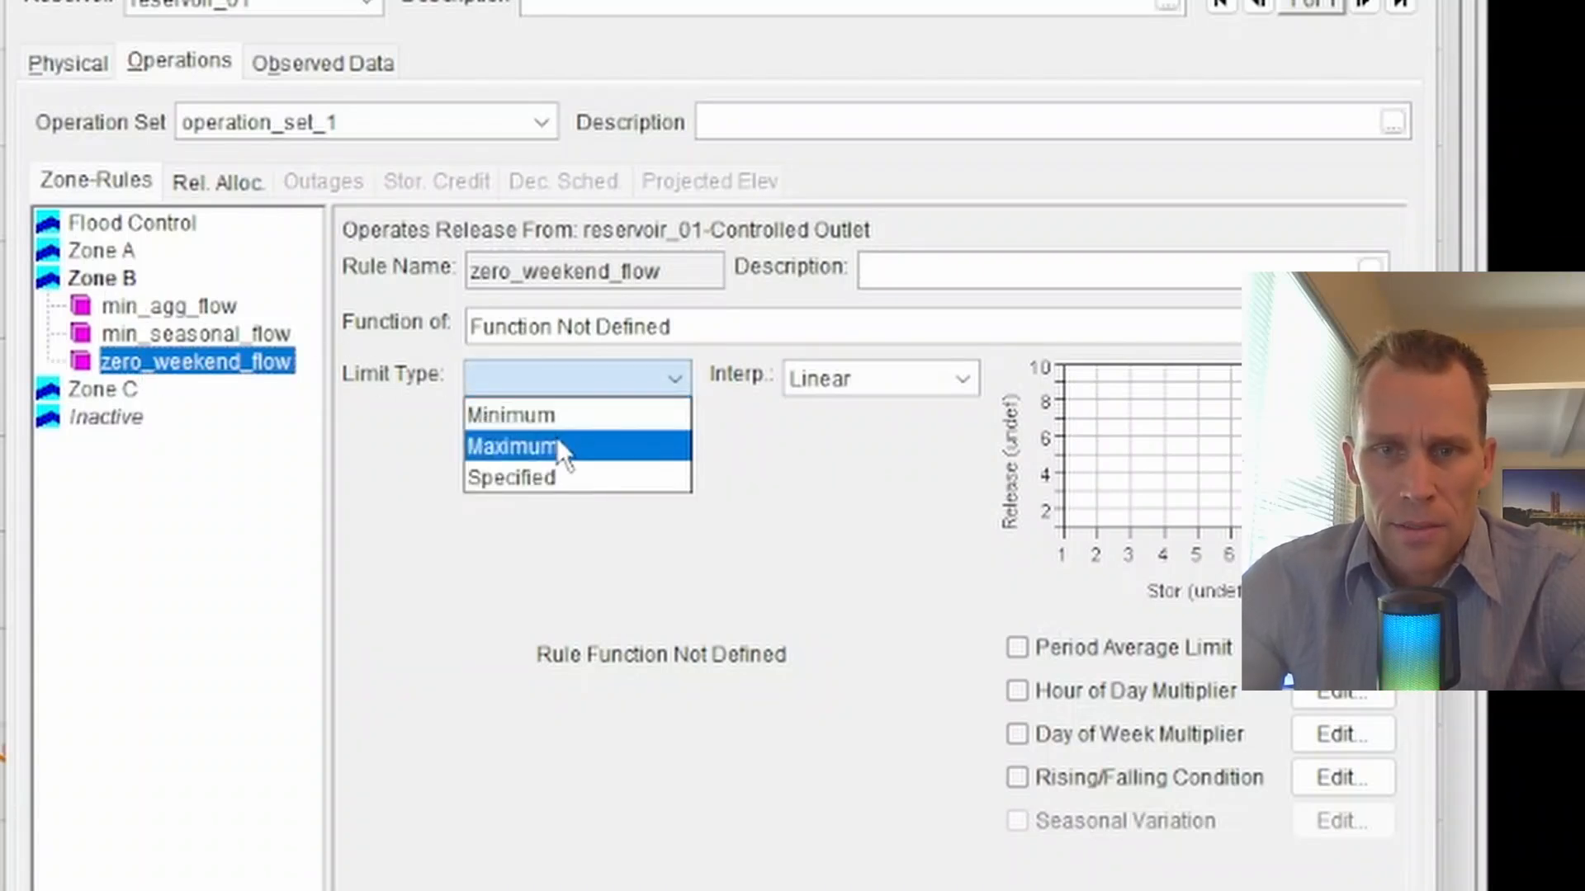
left_click(578, 447)
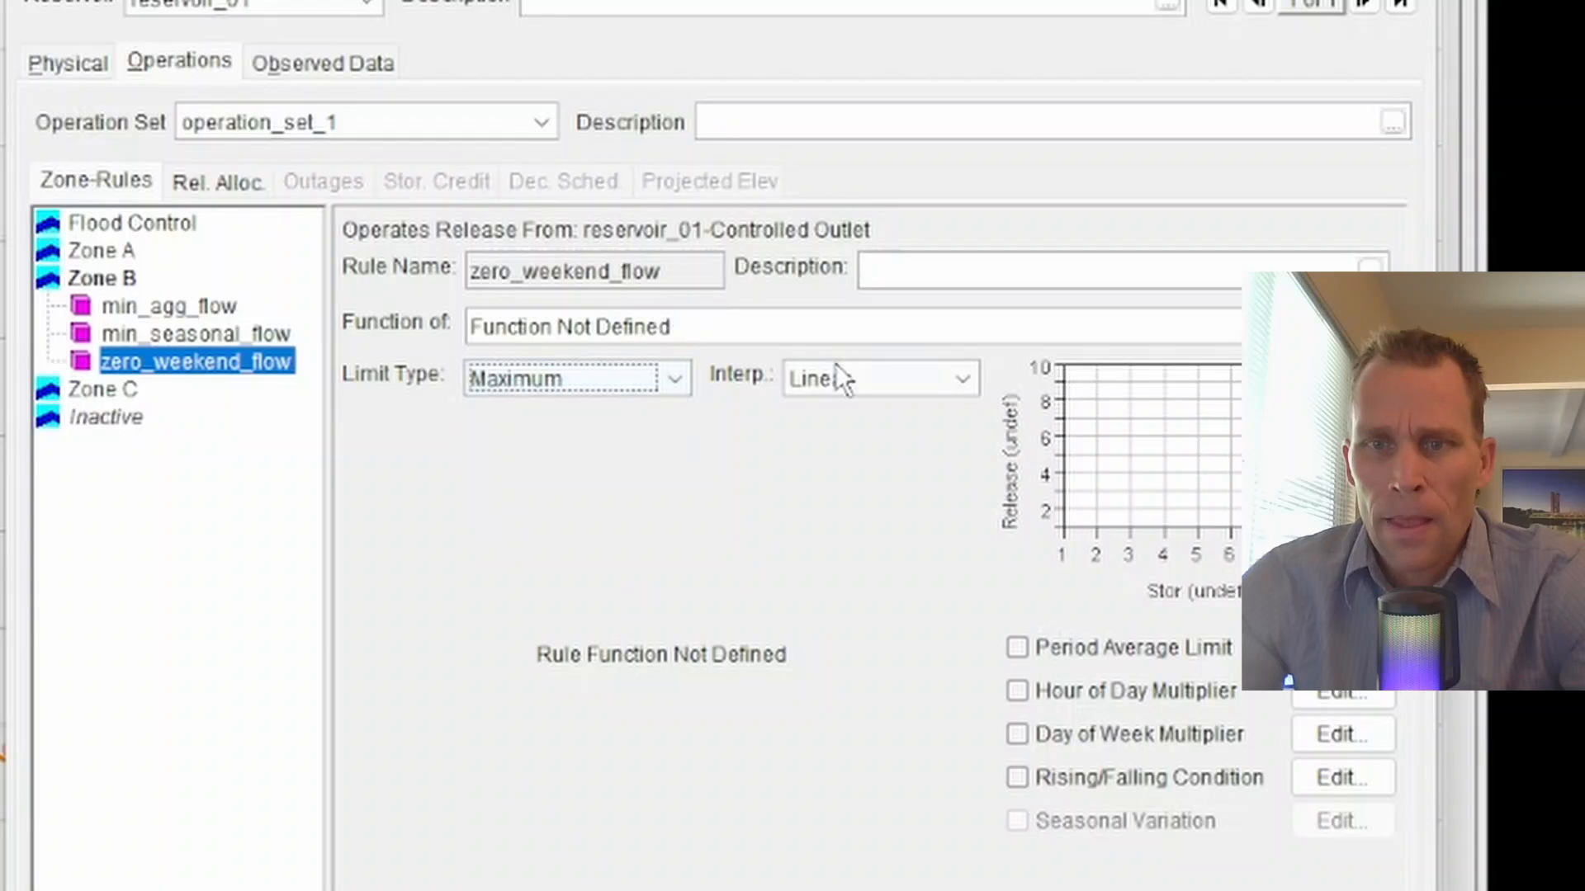
left_click(860, 381)
left_click(860, 479)
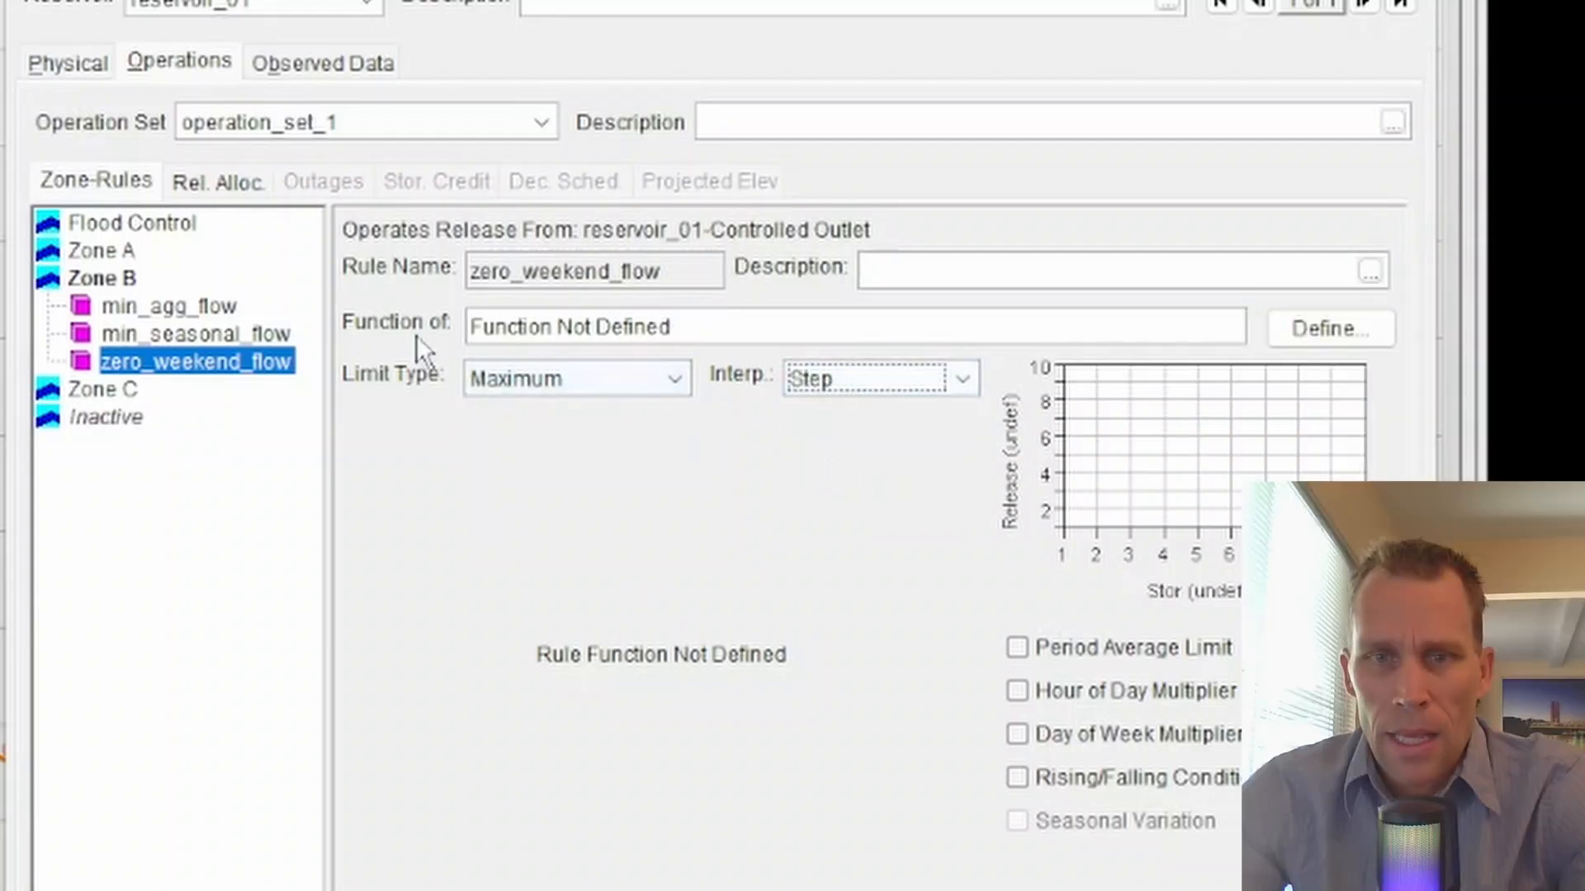
left_click(1341, 328)
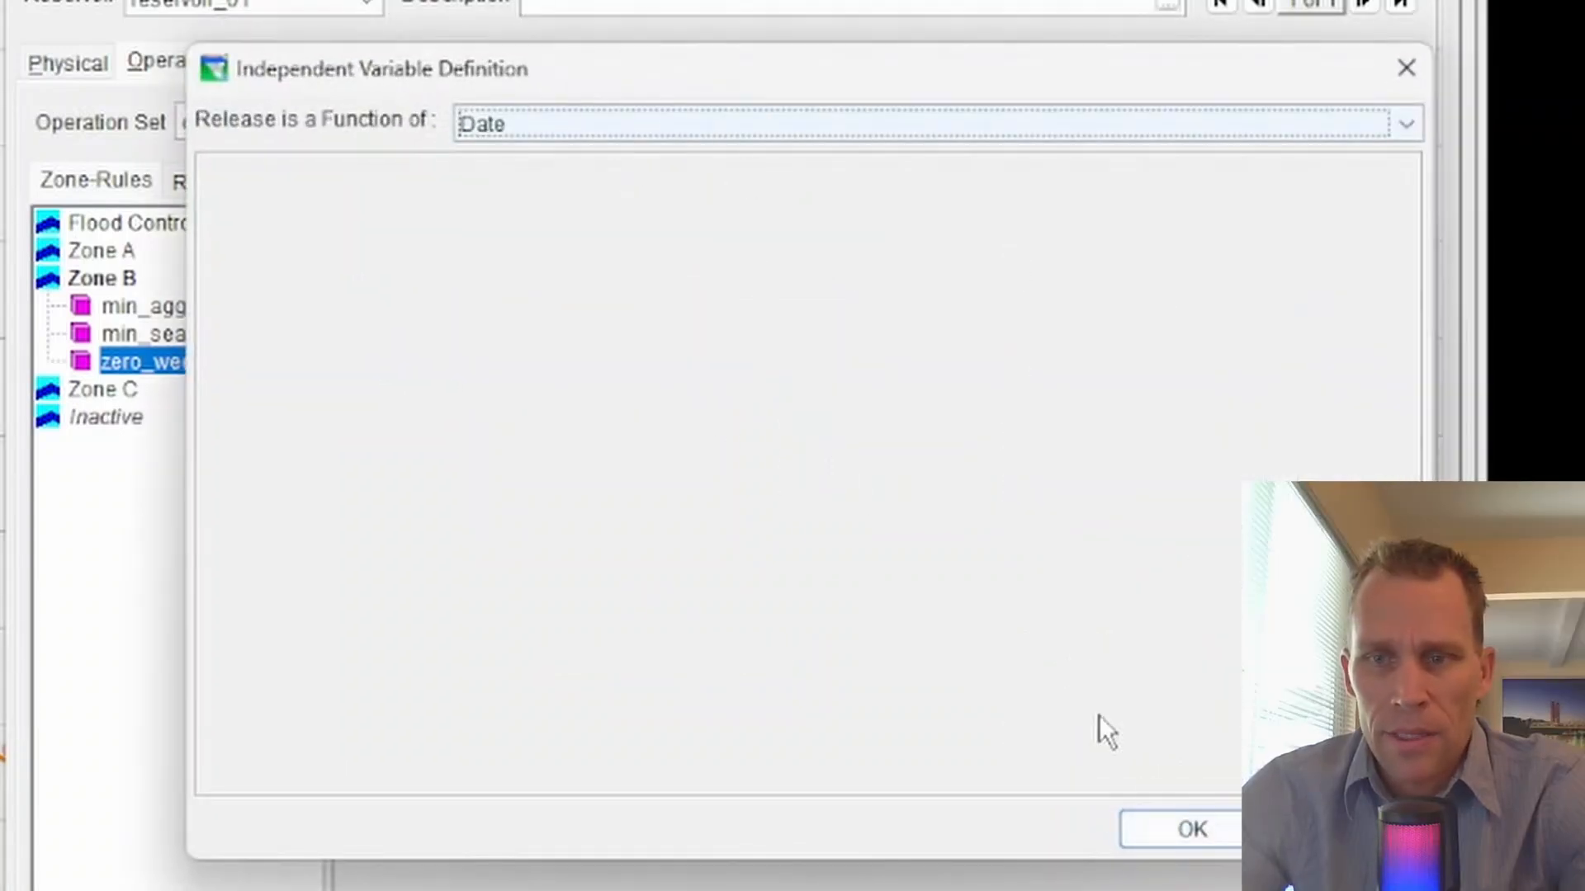
left_click(1180, 827)
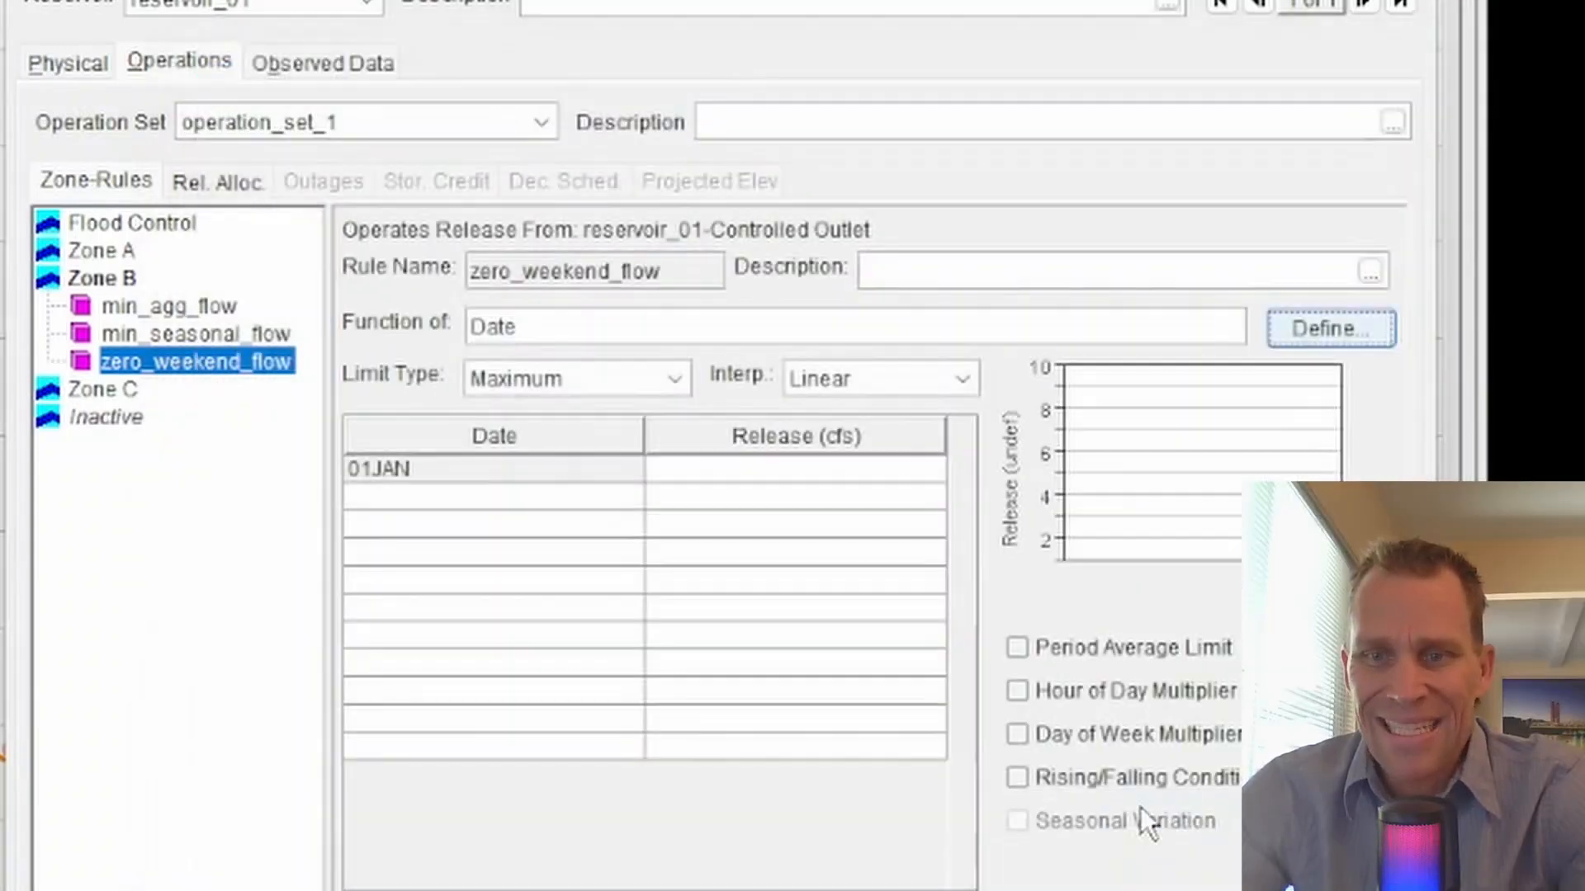
- Enter a 01JAN release of 9999999 cfs for the zero_weekend_flow rule
left_click(812, 471)
type("9999999")
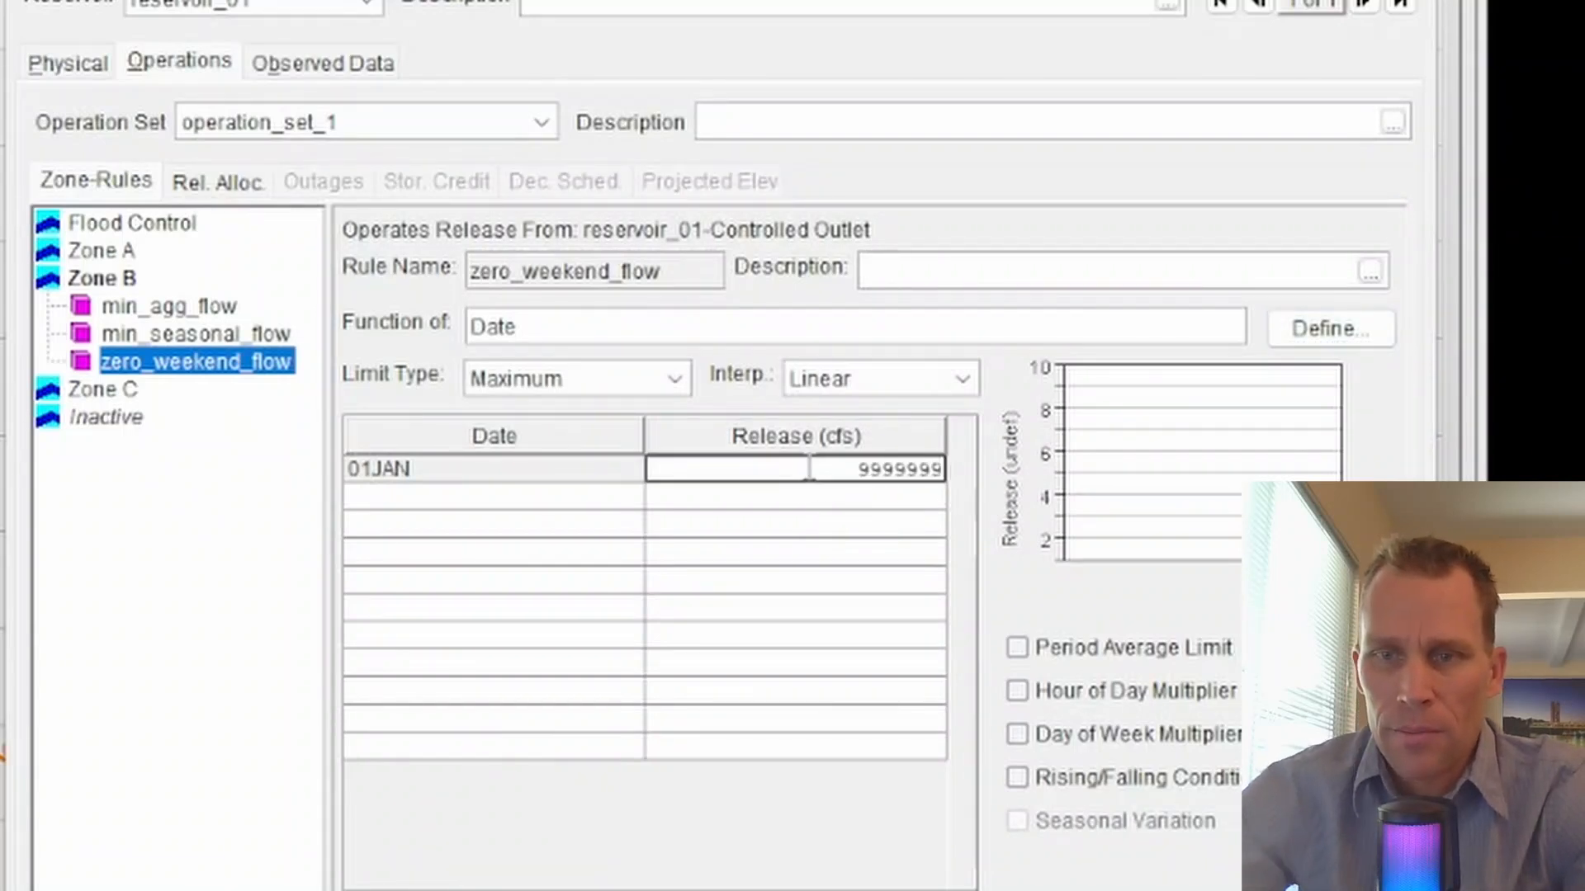
key("Tab")
left_click(778, 470)
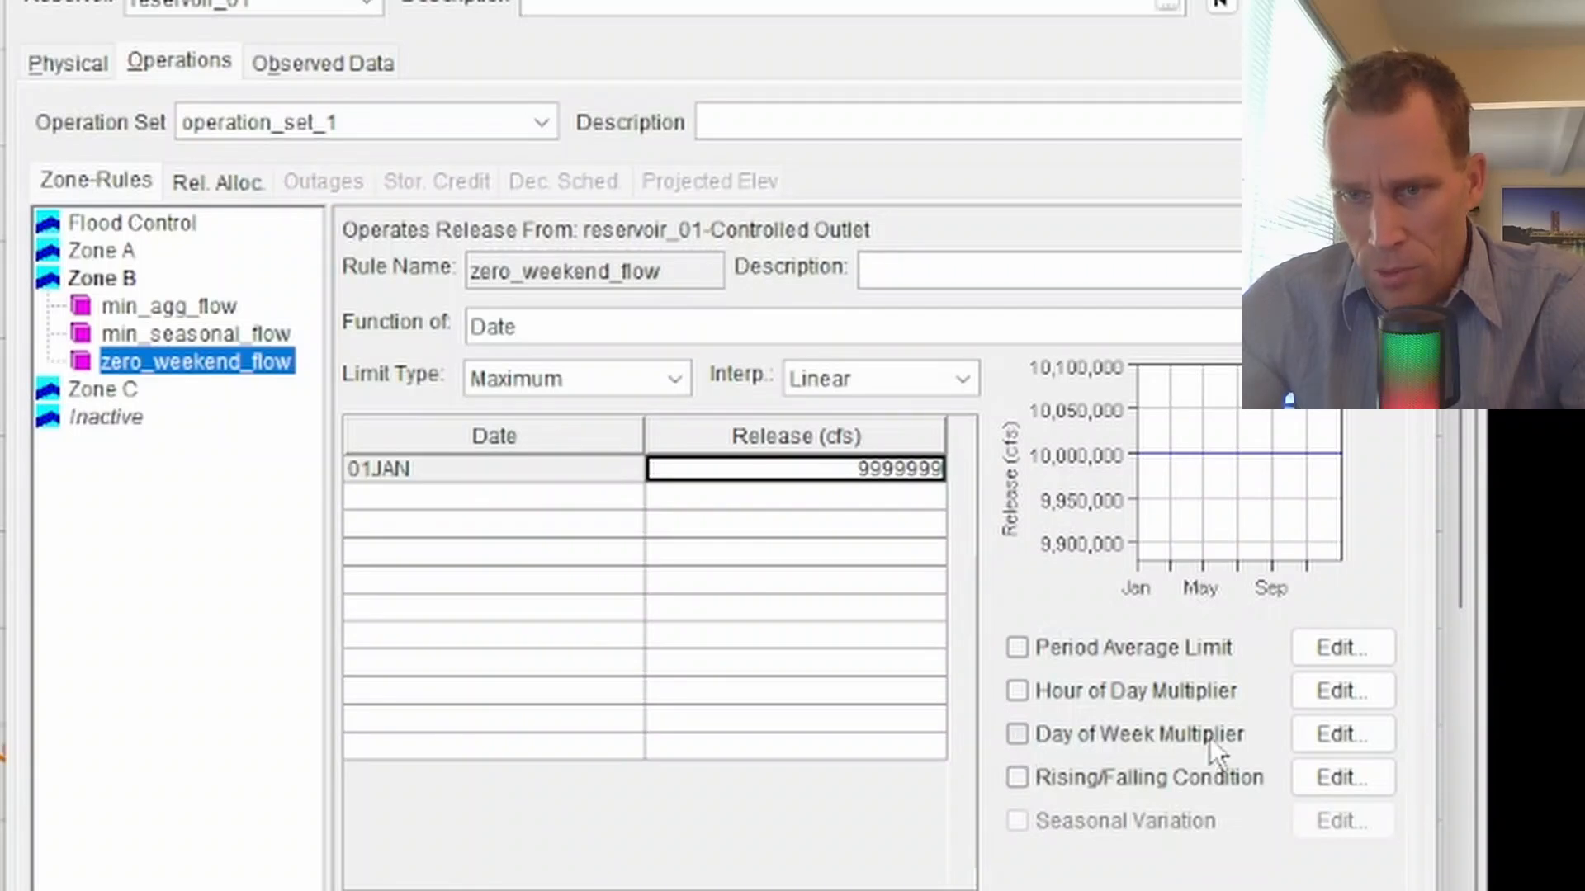
- Enable the Day of Week Multiplier for zero_weekend_flow with Sunday and Saturday set to 0
left_click(1015, 734)
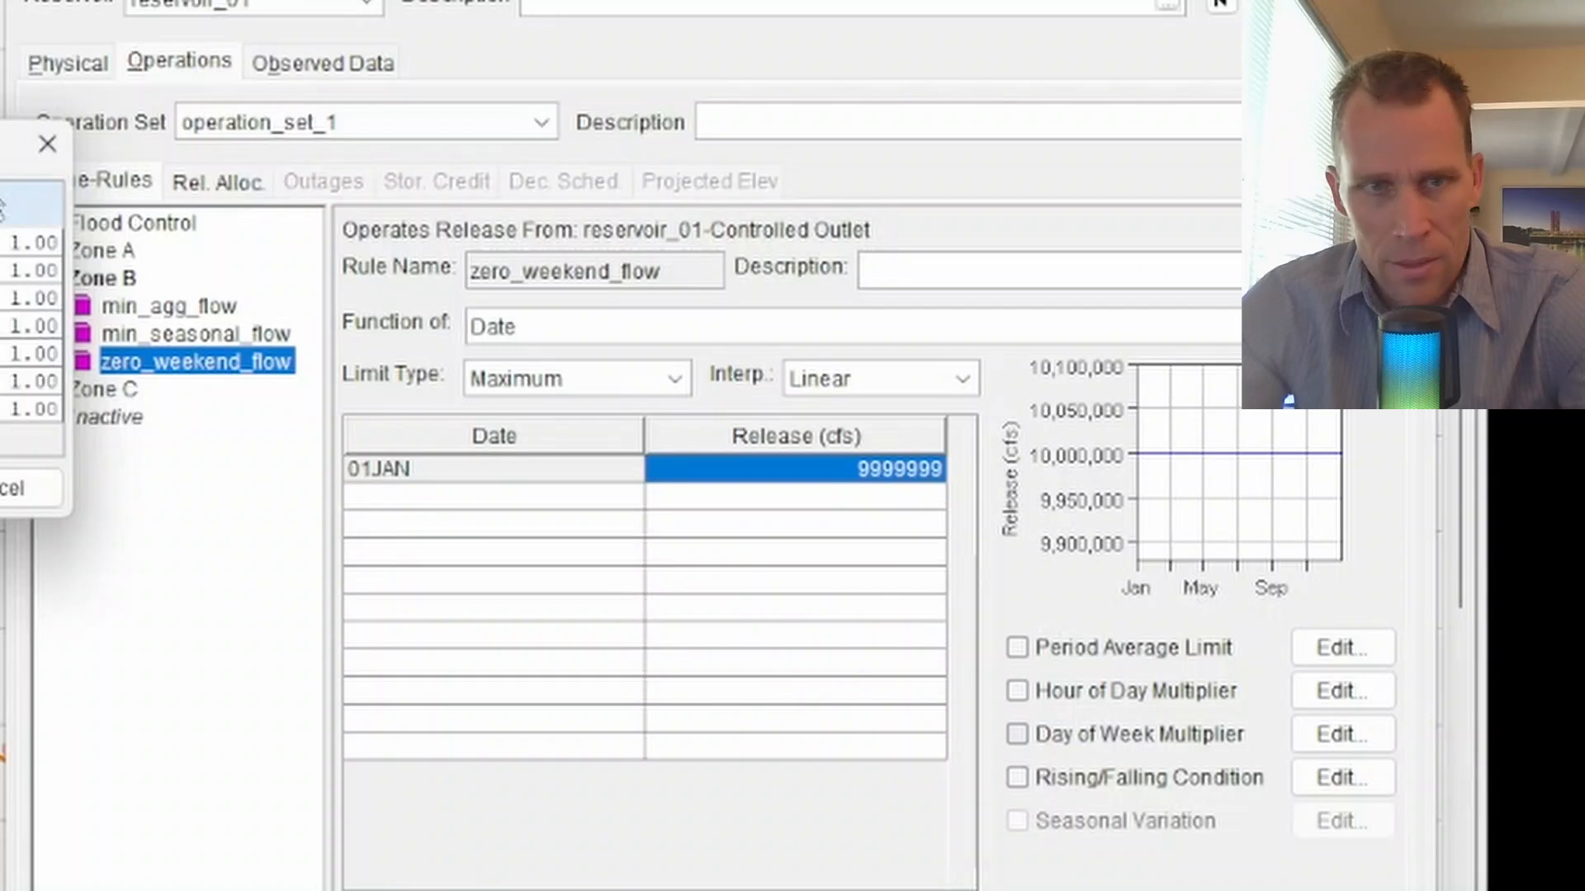
left_click_drag(8, 144, 650, 523)
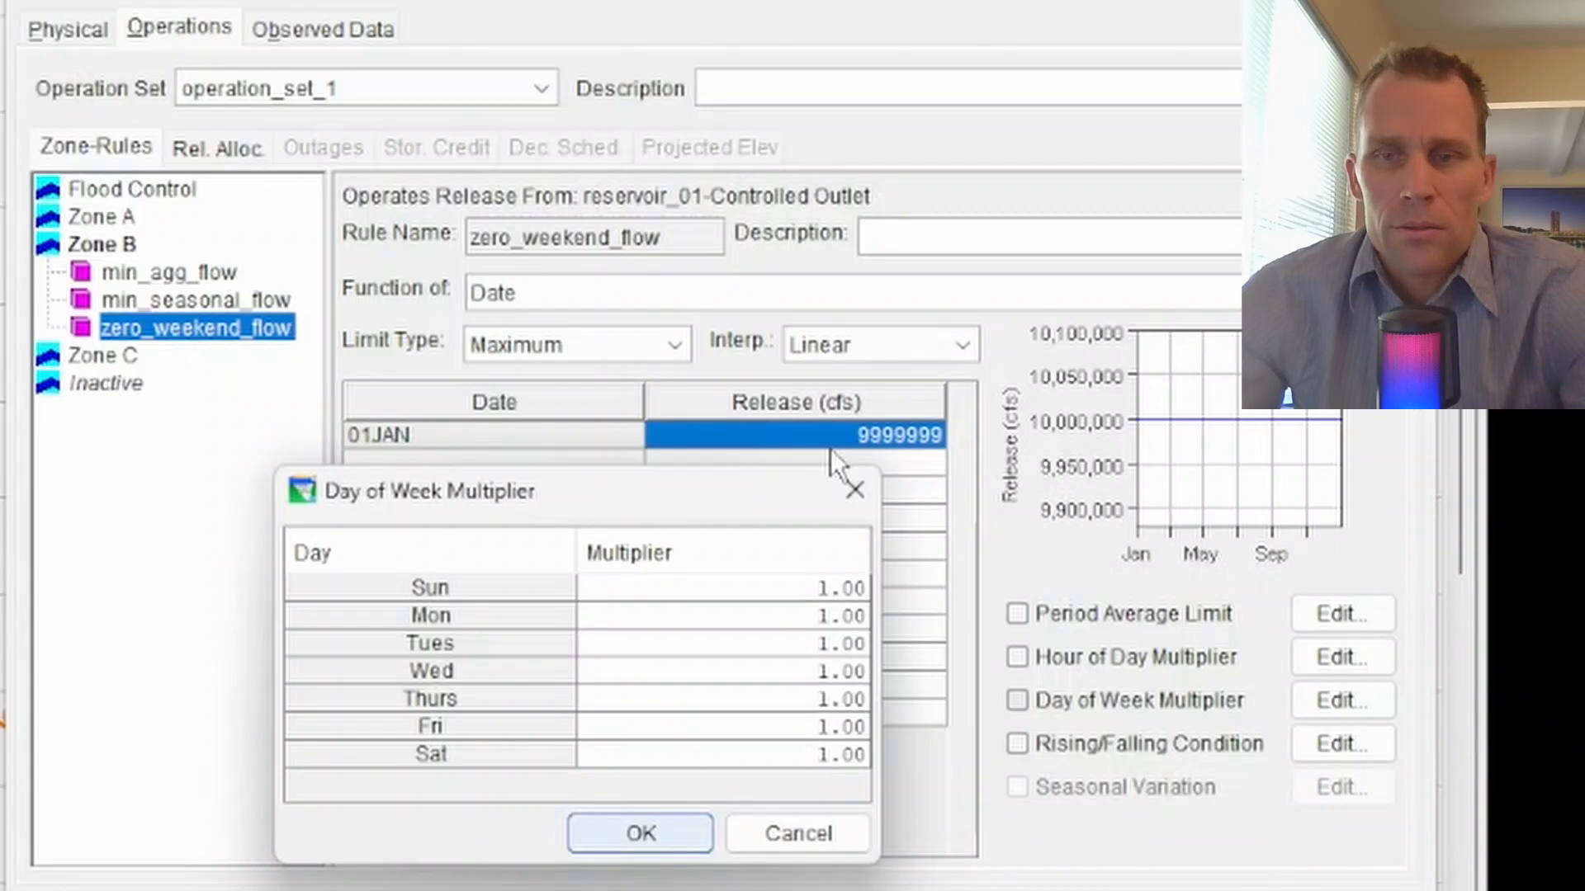
left_click(785, 586)
type("0")
left_click(797, 756)
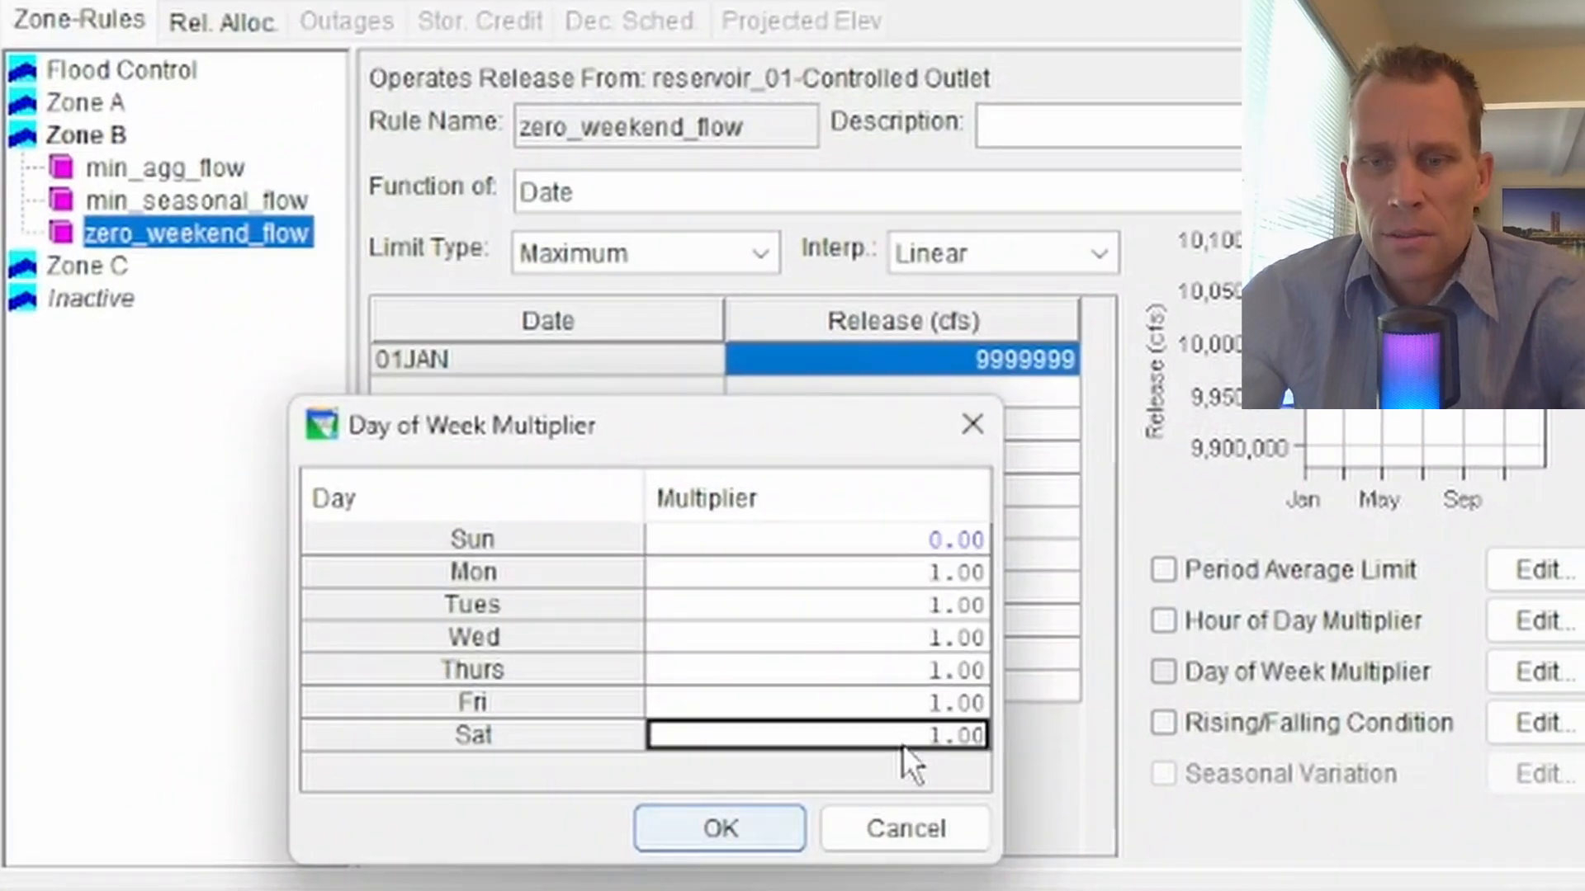
type("0")
left_click(761, 831)
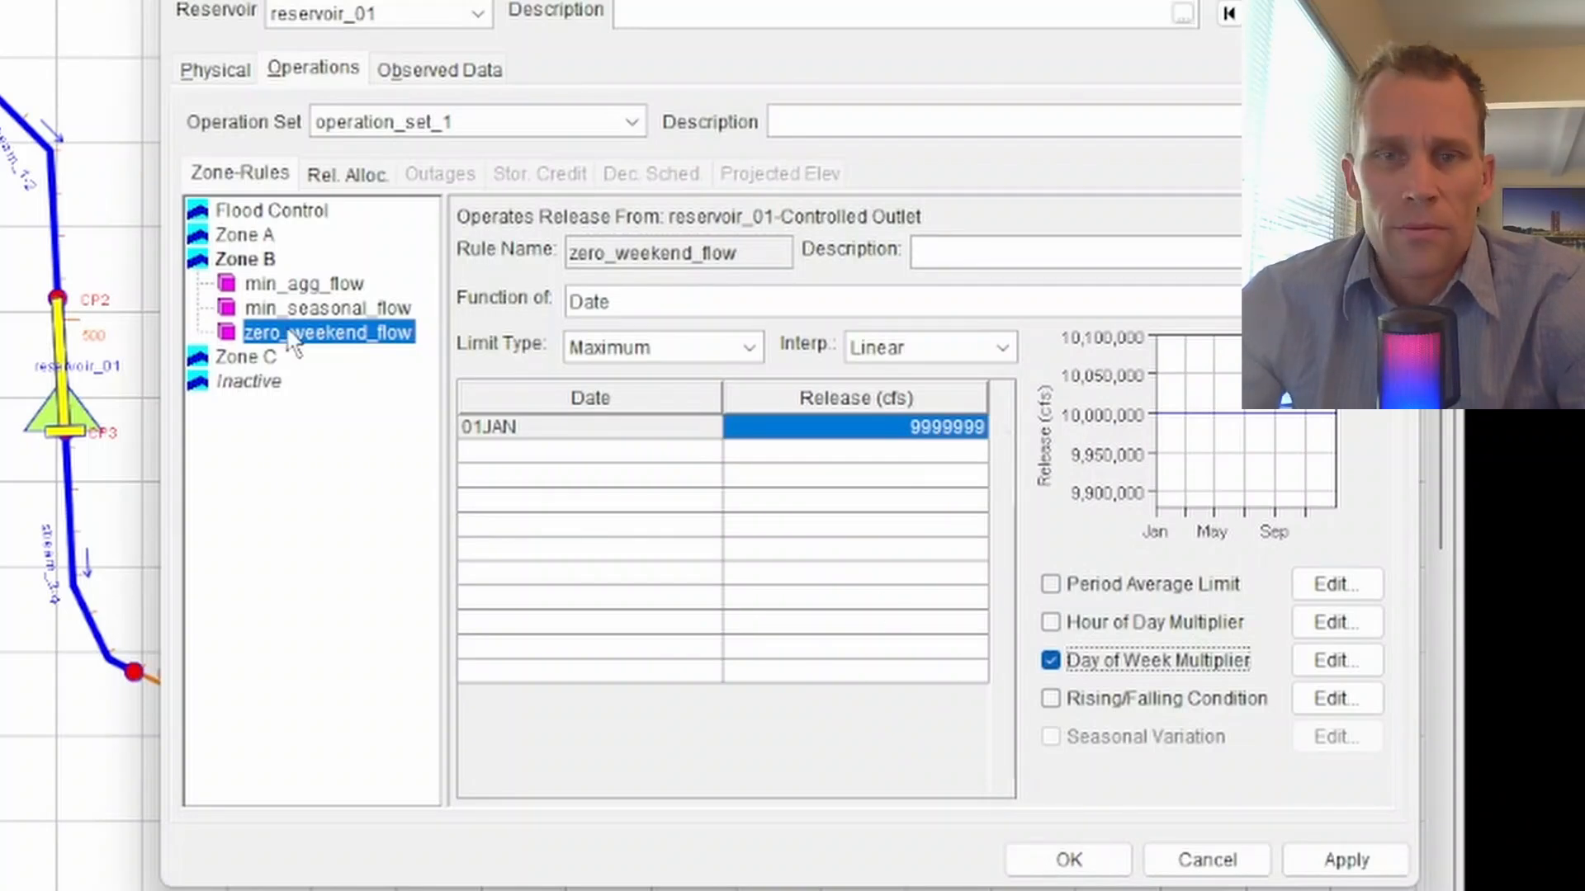
- Add another Zone B rule named max_hourly_flow, operating reservoir_01-Controlled Outlet with the Release Function type
right_click(265, 284)
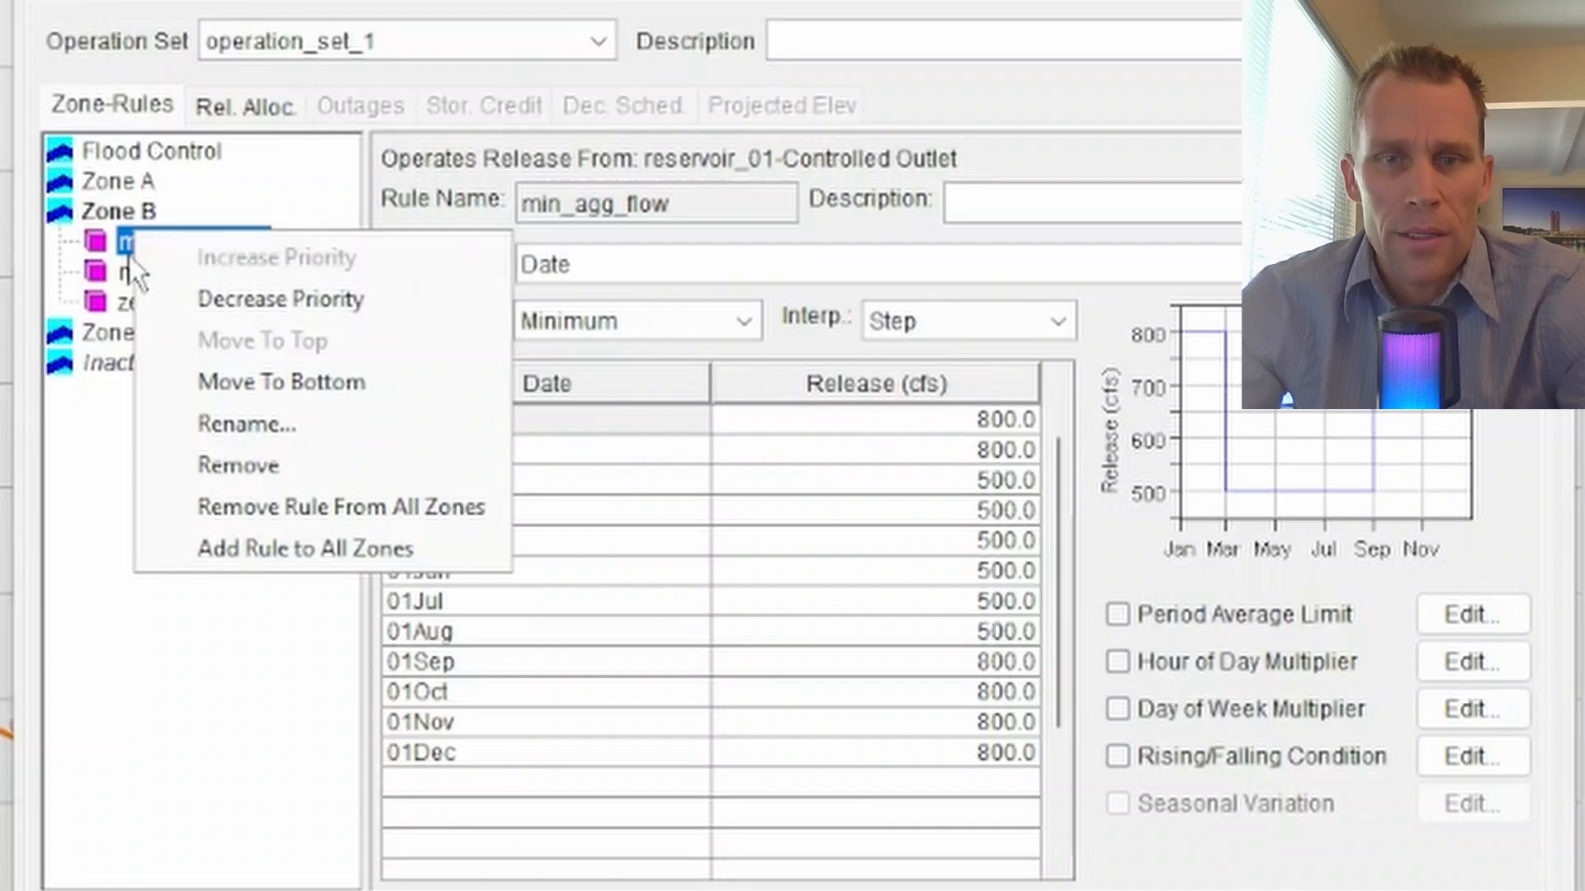
left_click(227, 281)
left_click(107, 213)
right_click(107, 213)
left_click(231, 237)
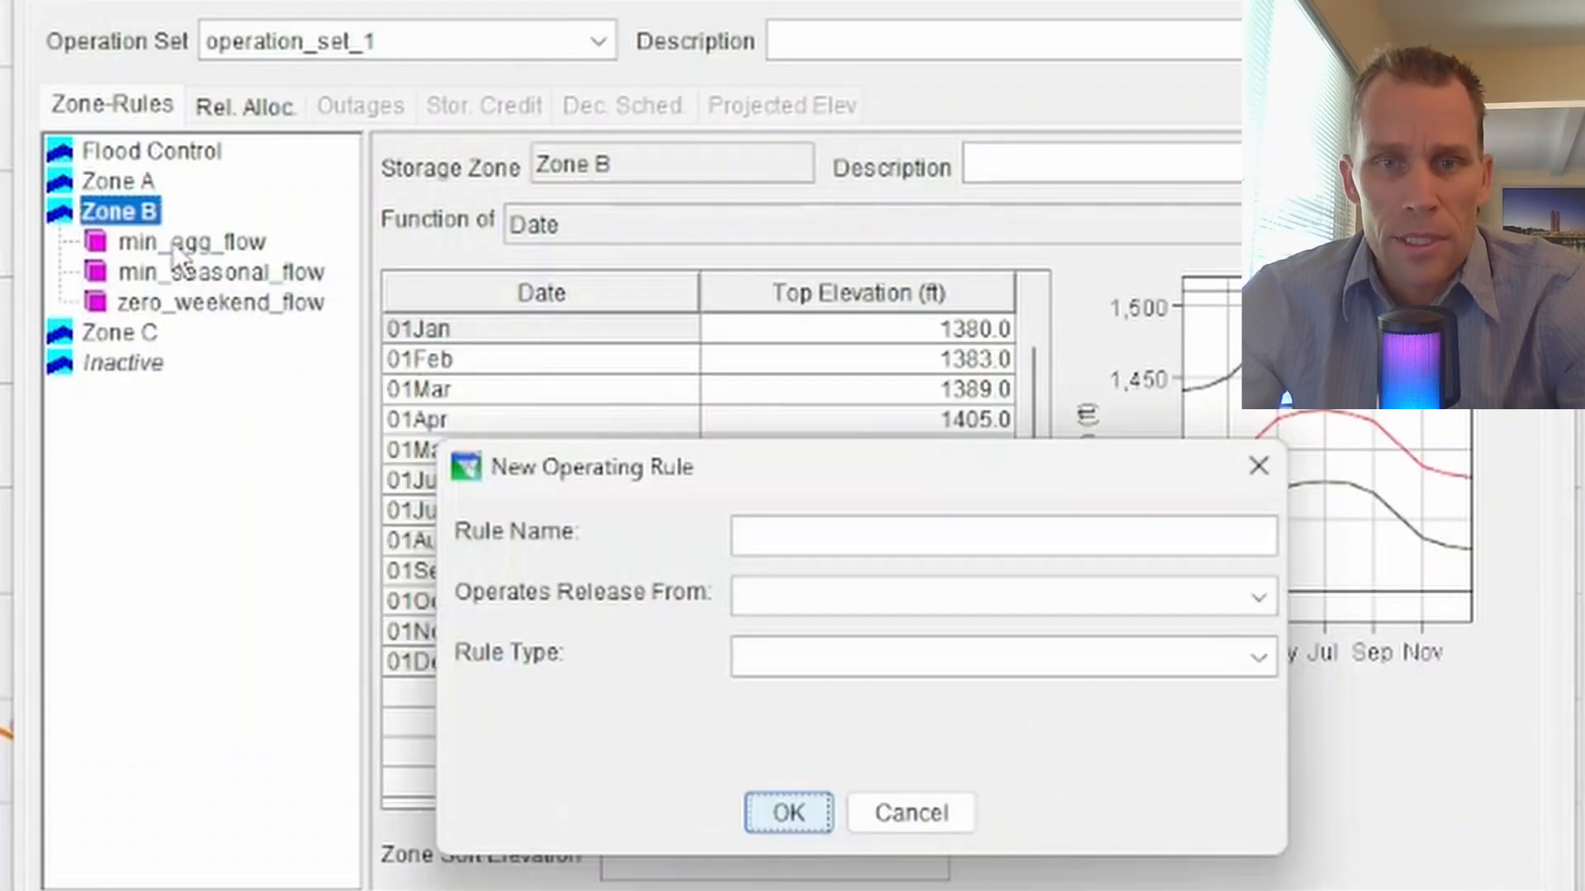
type("max_")
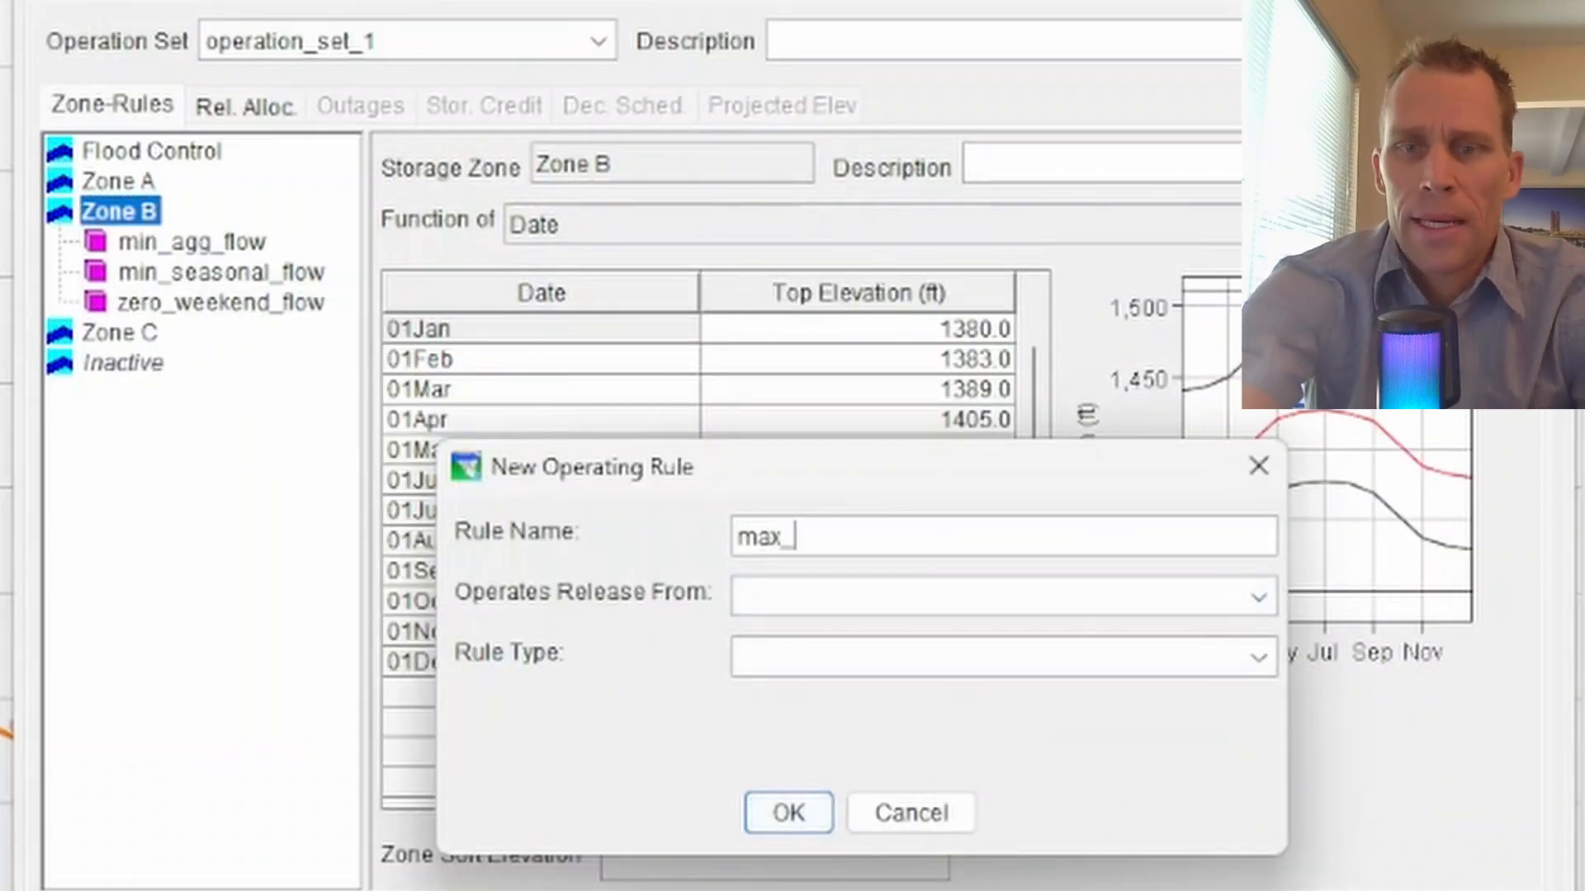
type("hourly_flow")
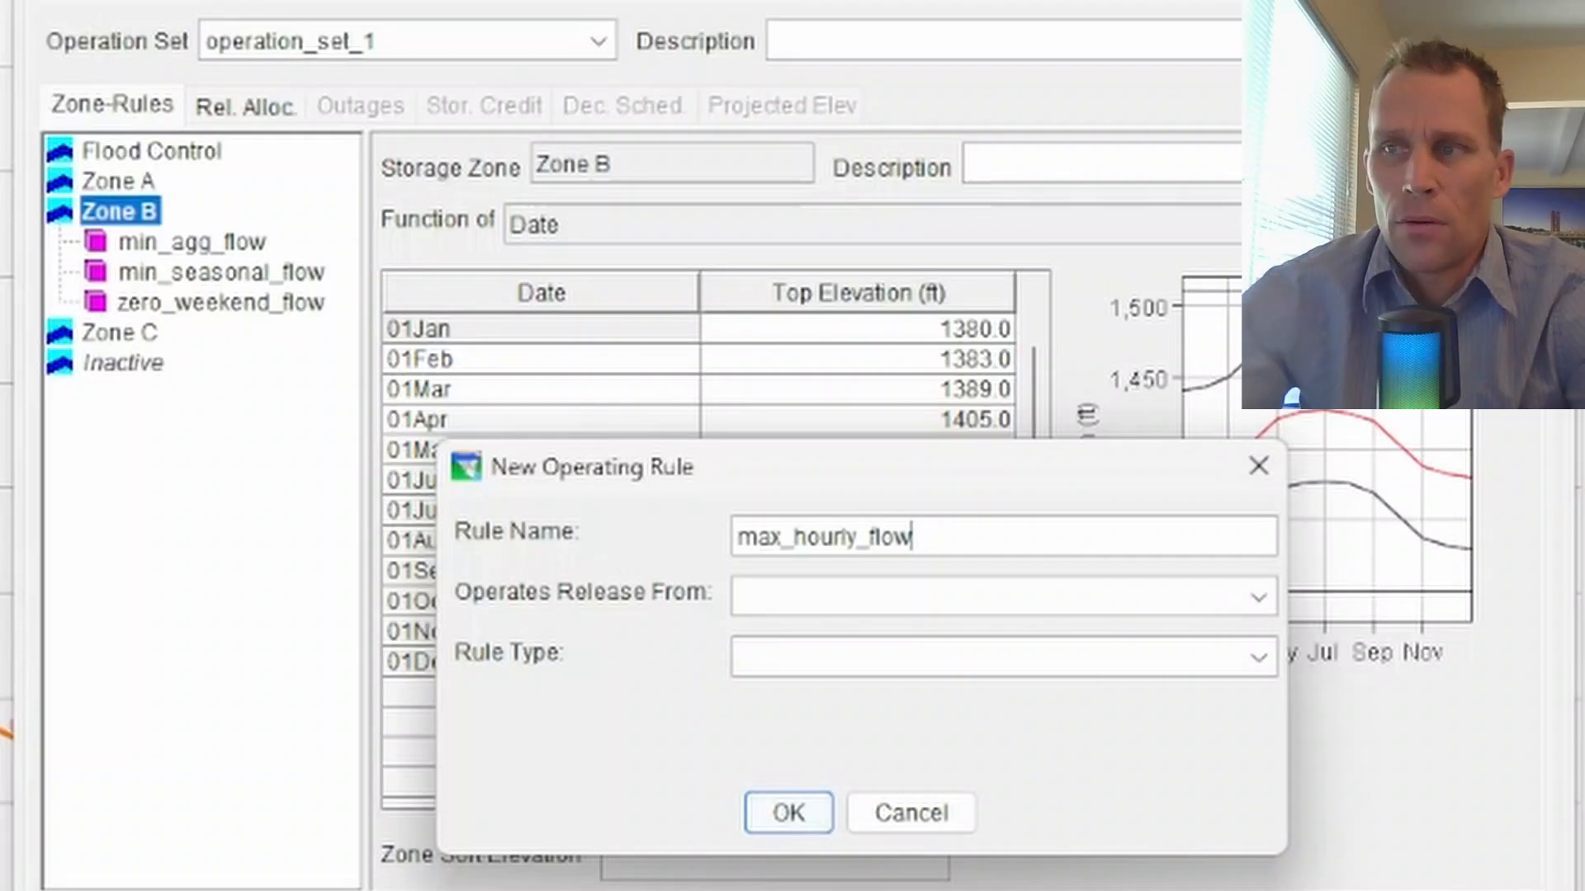
left_click(1017, 599)
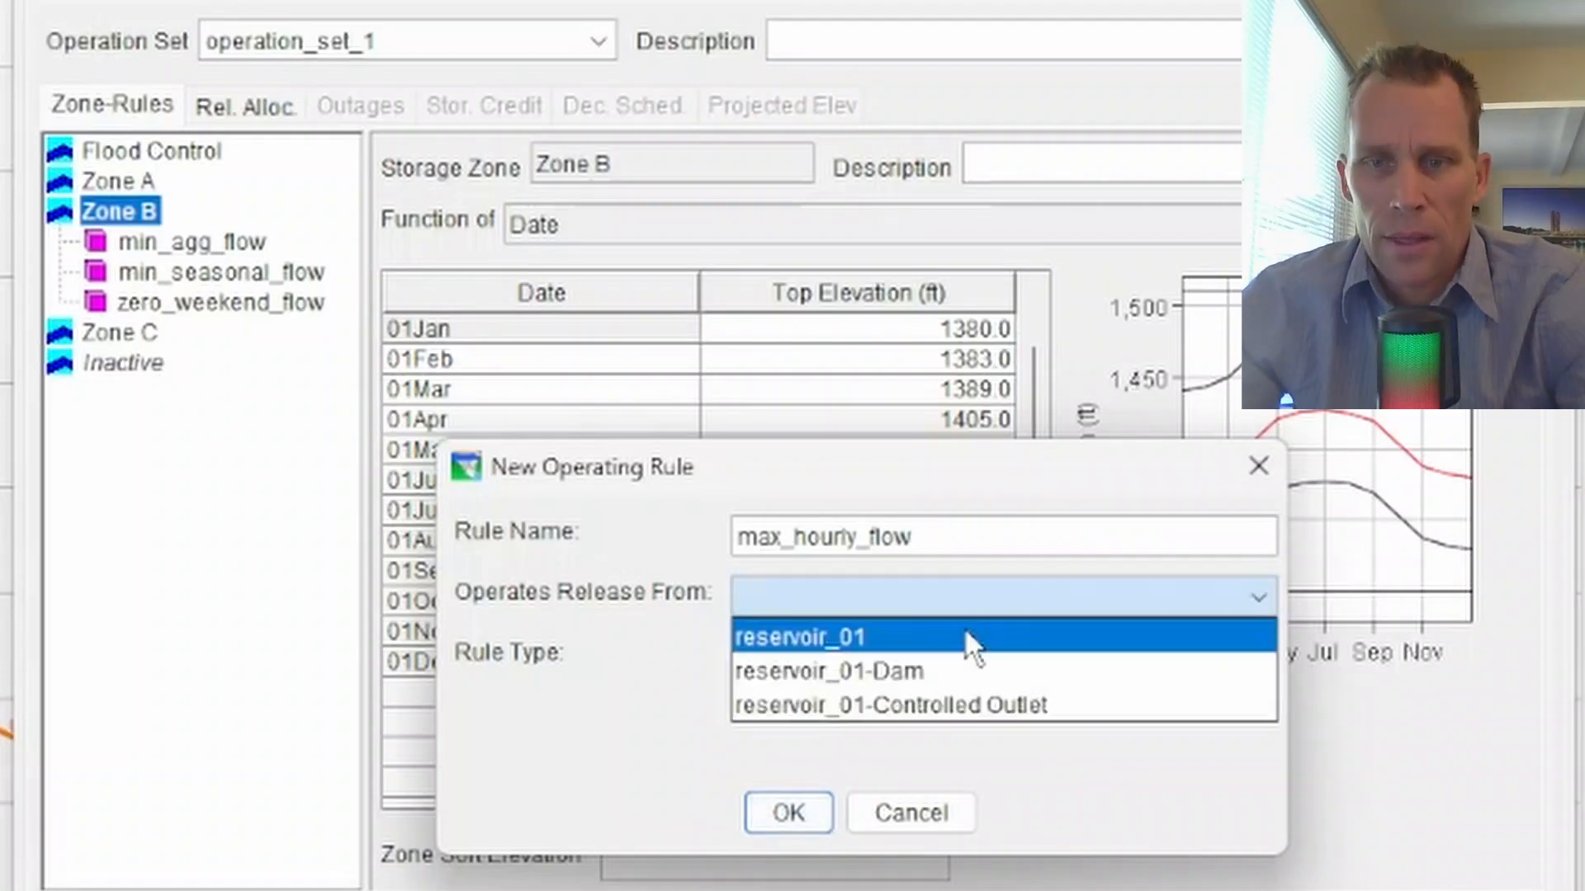
left_click(957, 704)
left_click(944, 667)
left_click(944, 697)
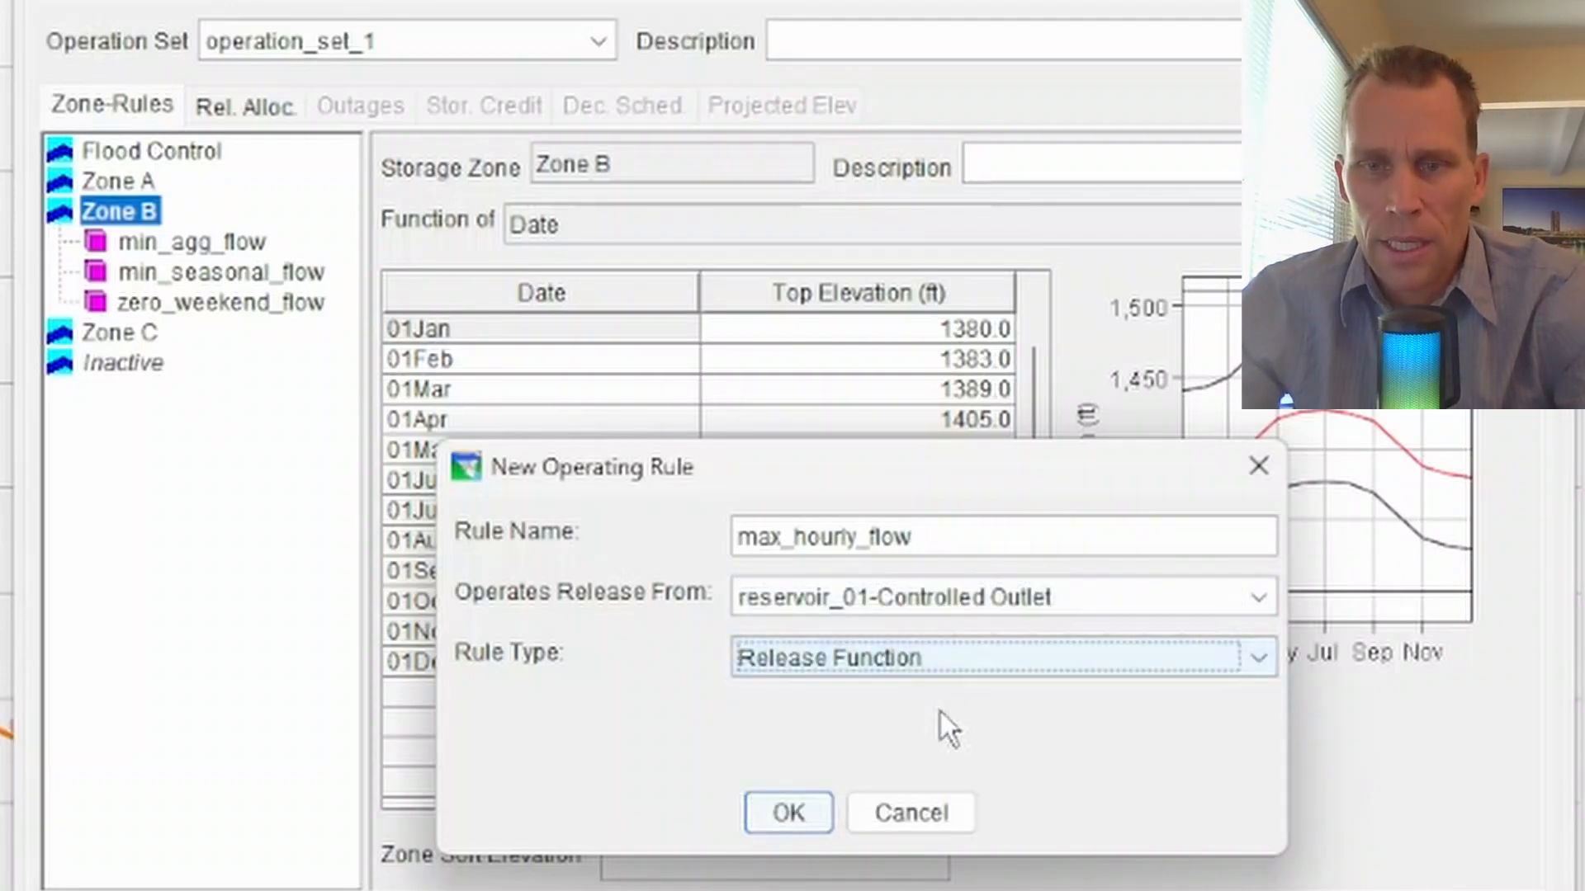
left_click(805, 822)
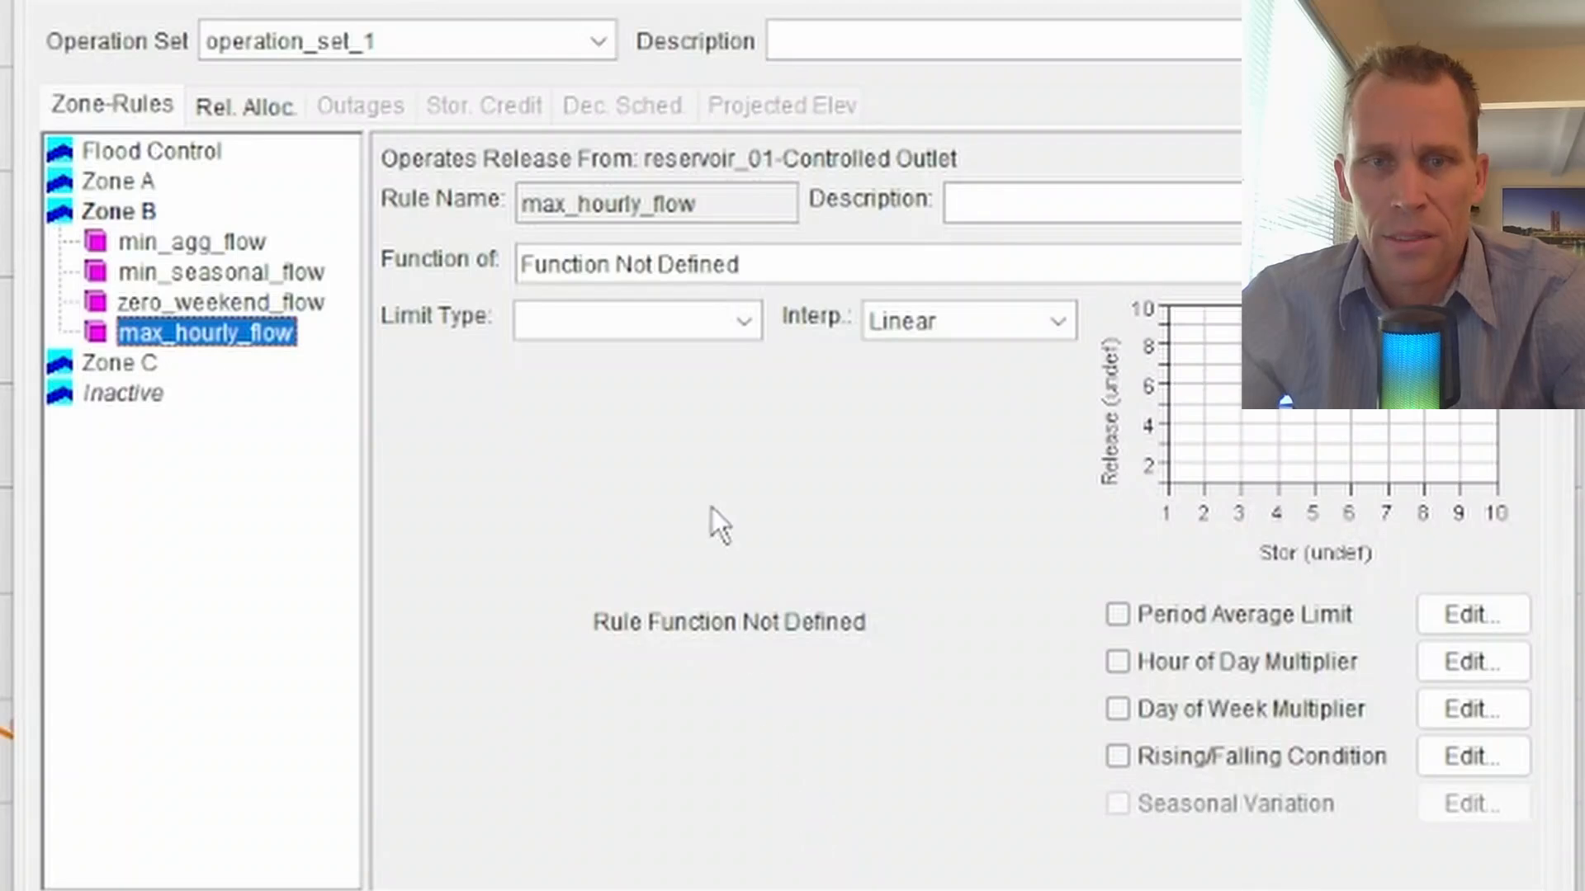
- Set the max_hourly_flow limit type to Maximum, choose Step interpolation, and define its release as a function of Date
left_click(667, 324)
left_click(672, 394)
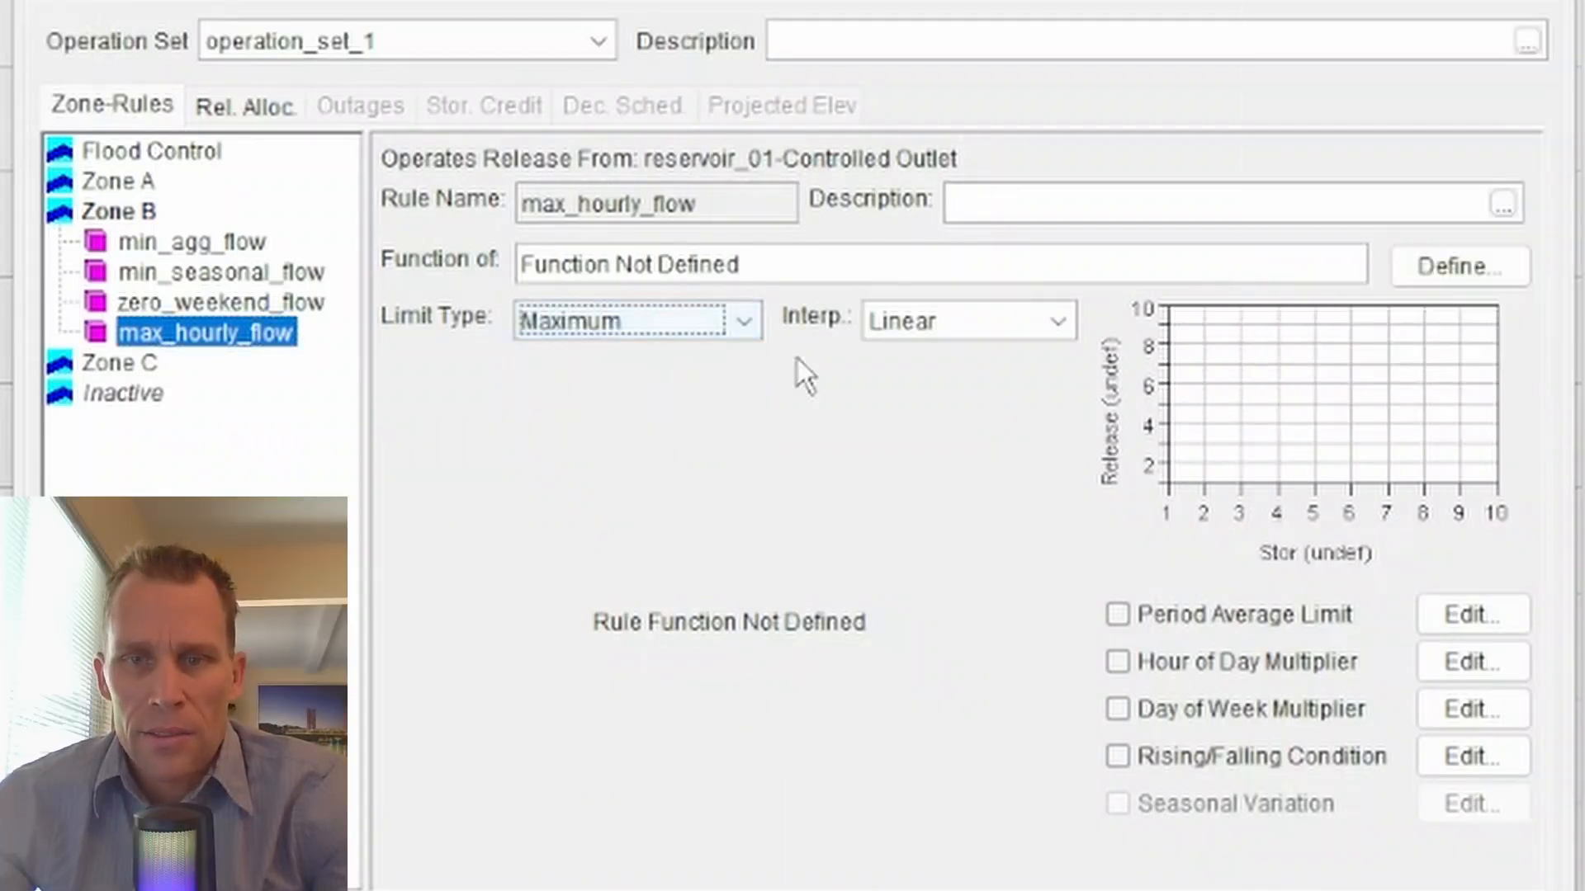
left_click(908, 322)
left_click(935, 430)
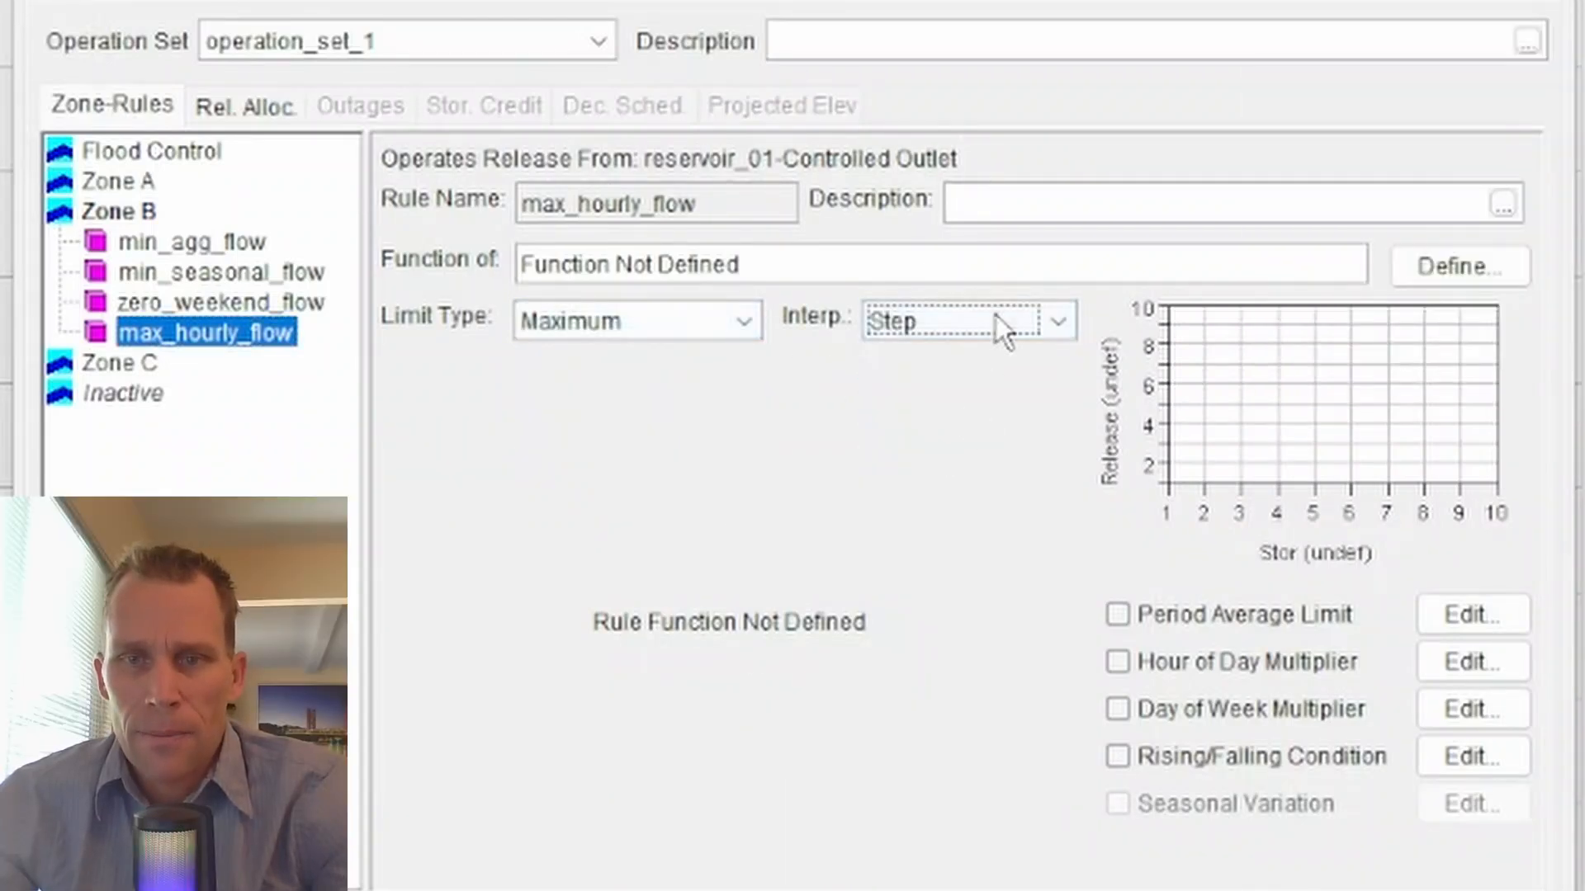
left_click(1440, 266)
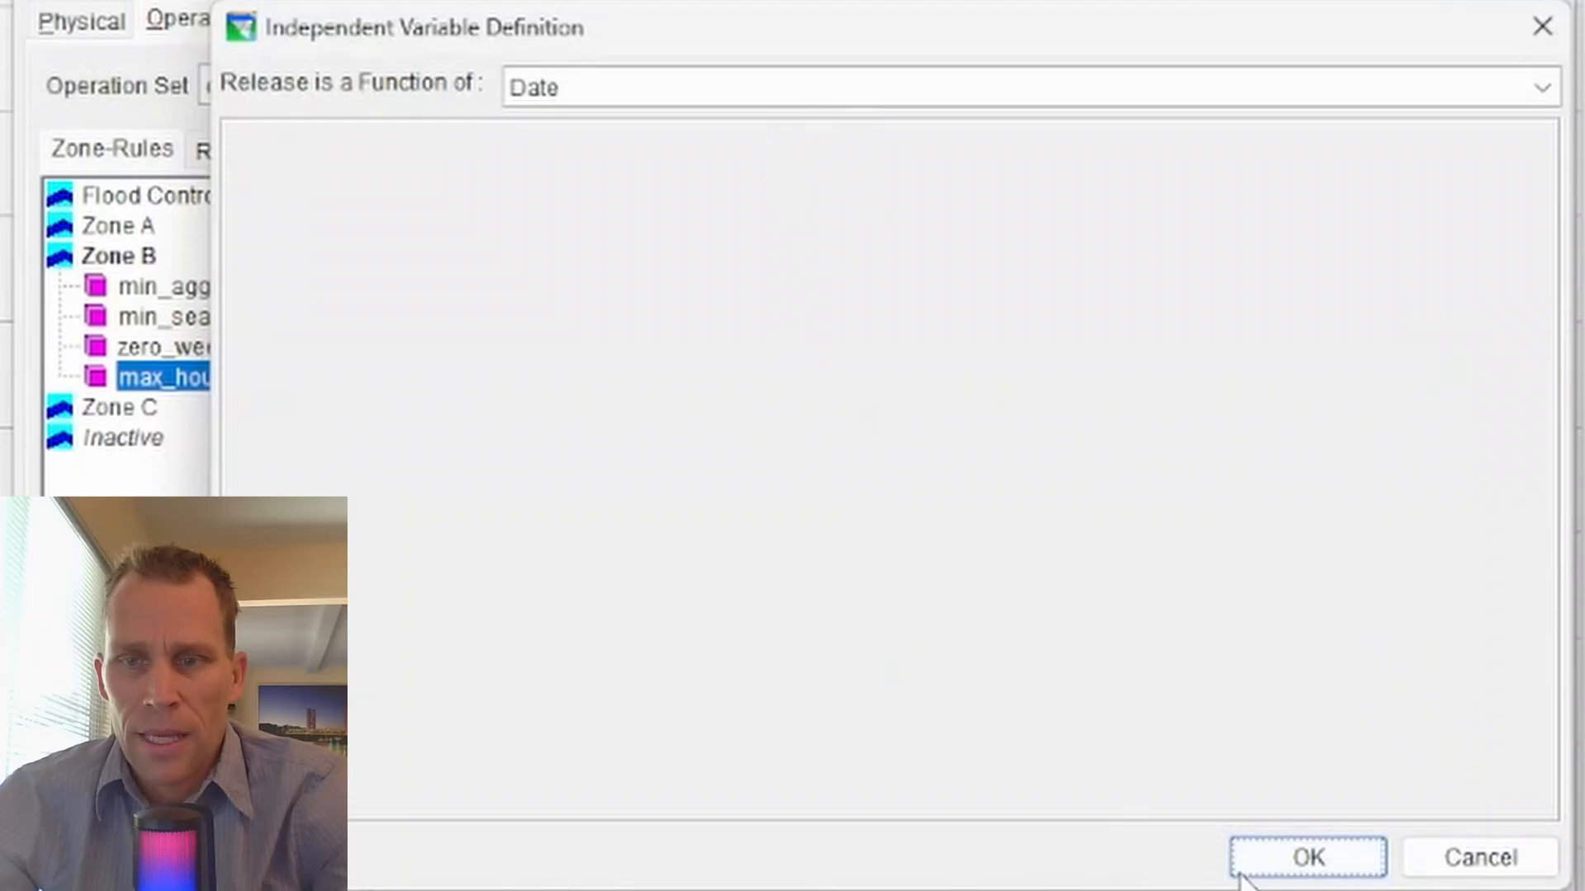
left_click(1240, 867)
- Enter a 01JAN release of 2000 cfs for the max_hourly_flow rule
left_click(805, 468)
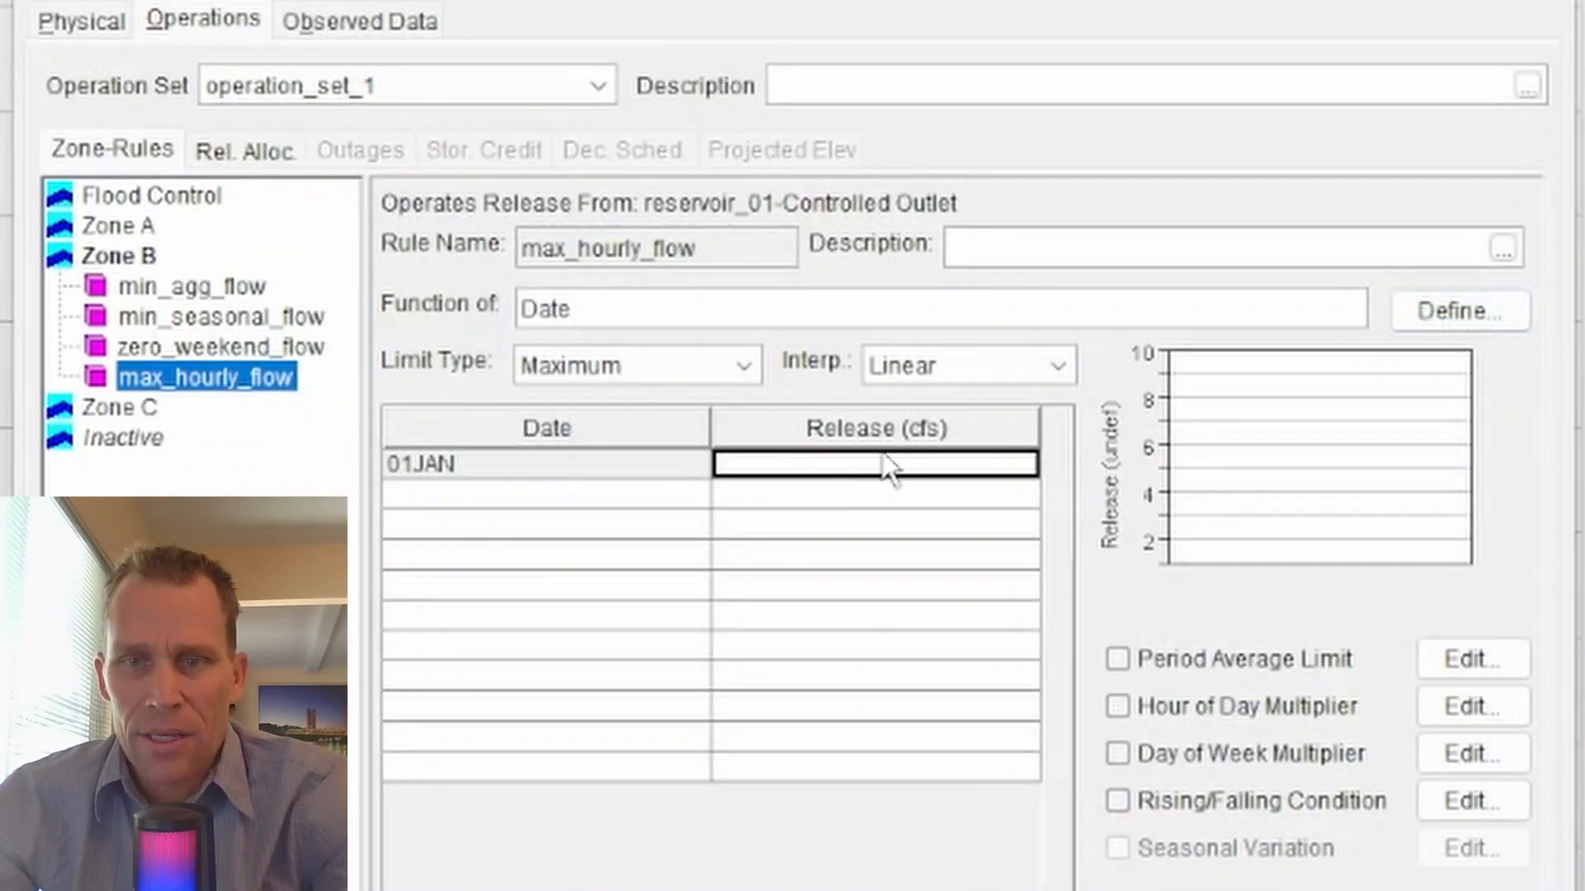
type("2000")
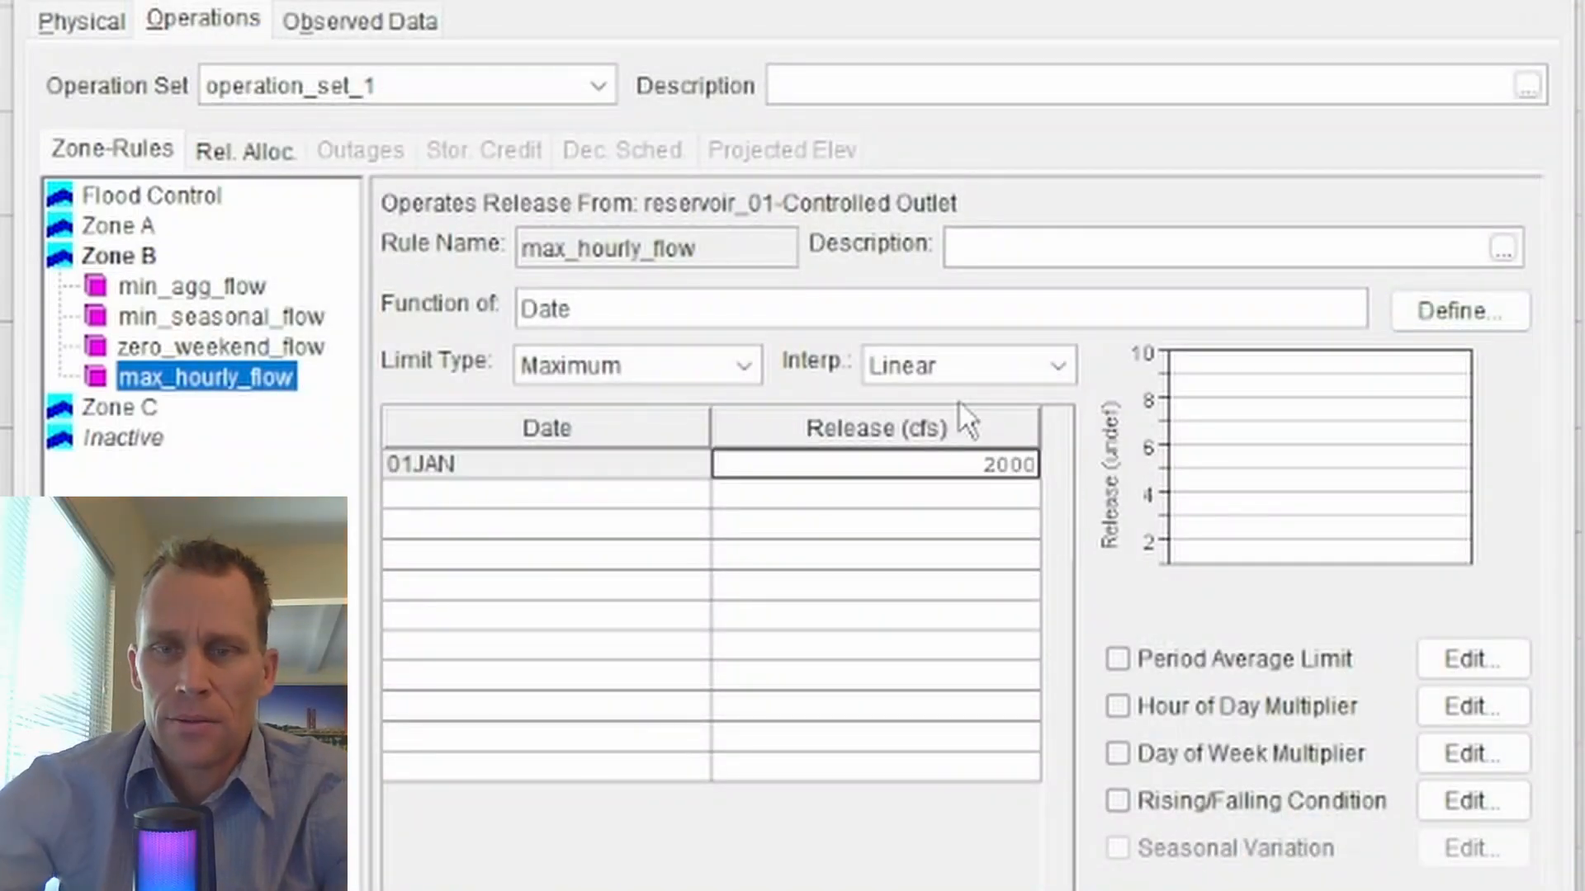
key("Tab")
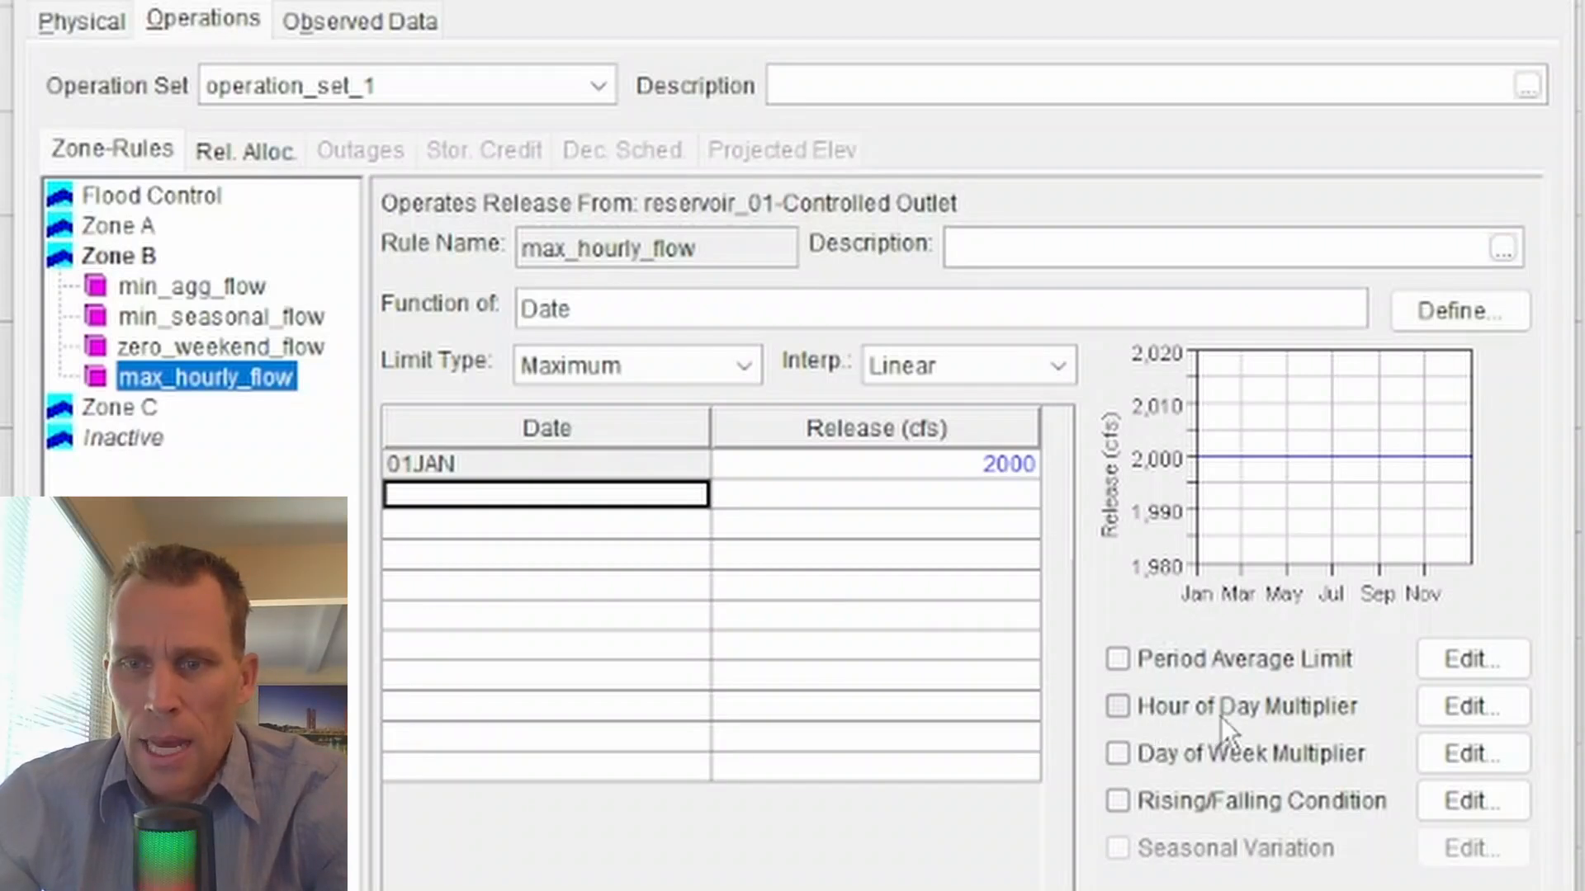
- Enable the Hour of Day Multiplier for max_hourly_flow with 1.2 for 0000-0700 and from 2000 onward, and 1 for 0700-2000, and apply it
left_click(1123, 713)
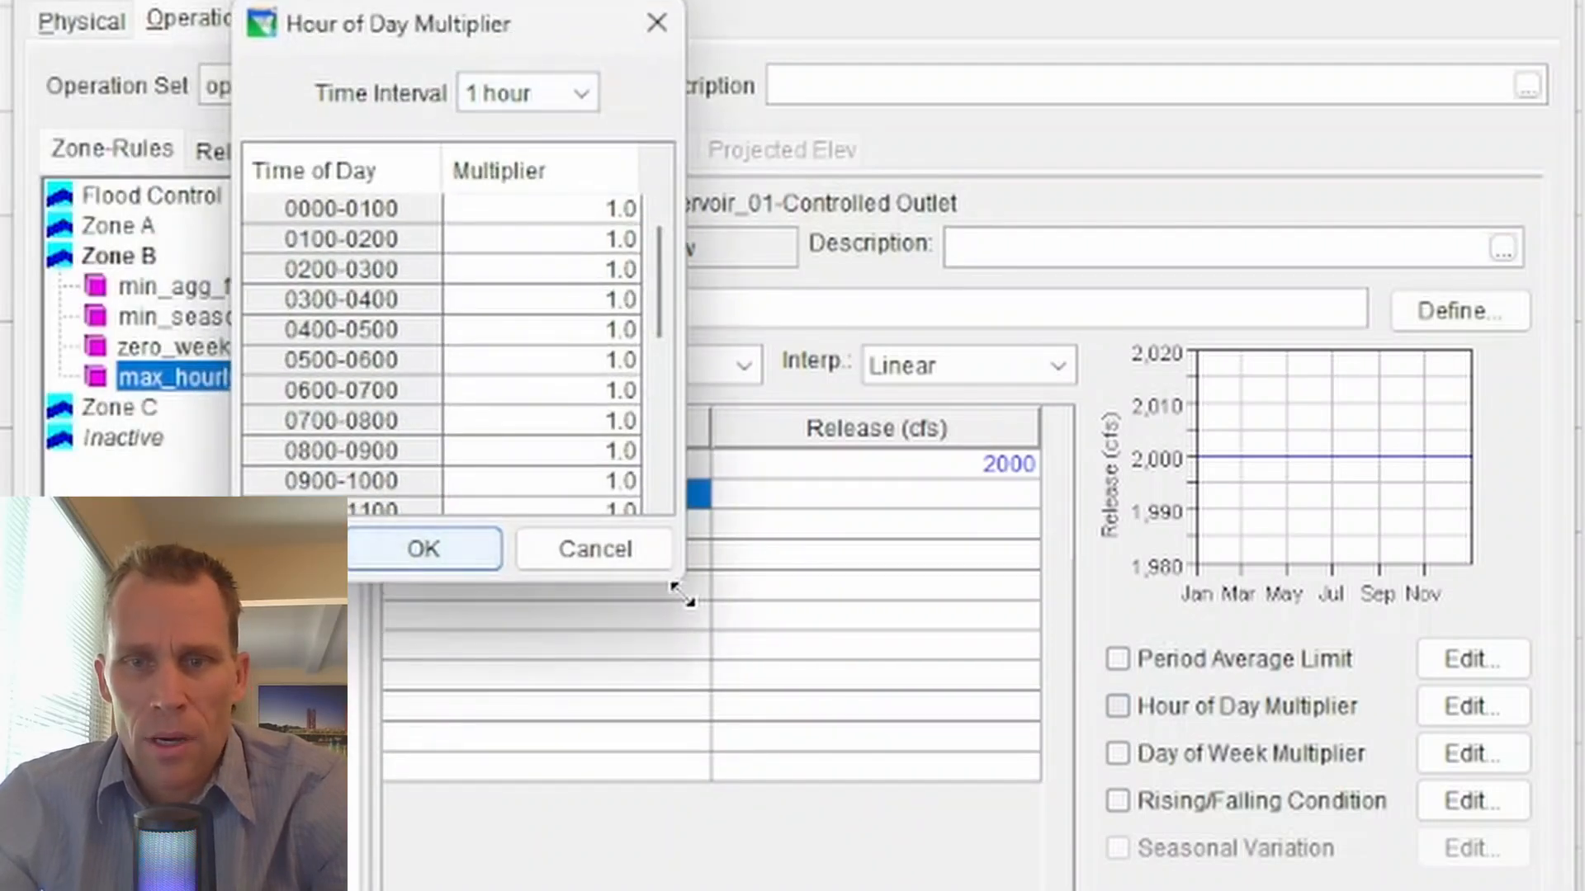
left_click_drag(683, 584, 852, 890)
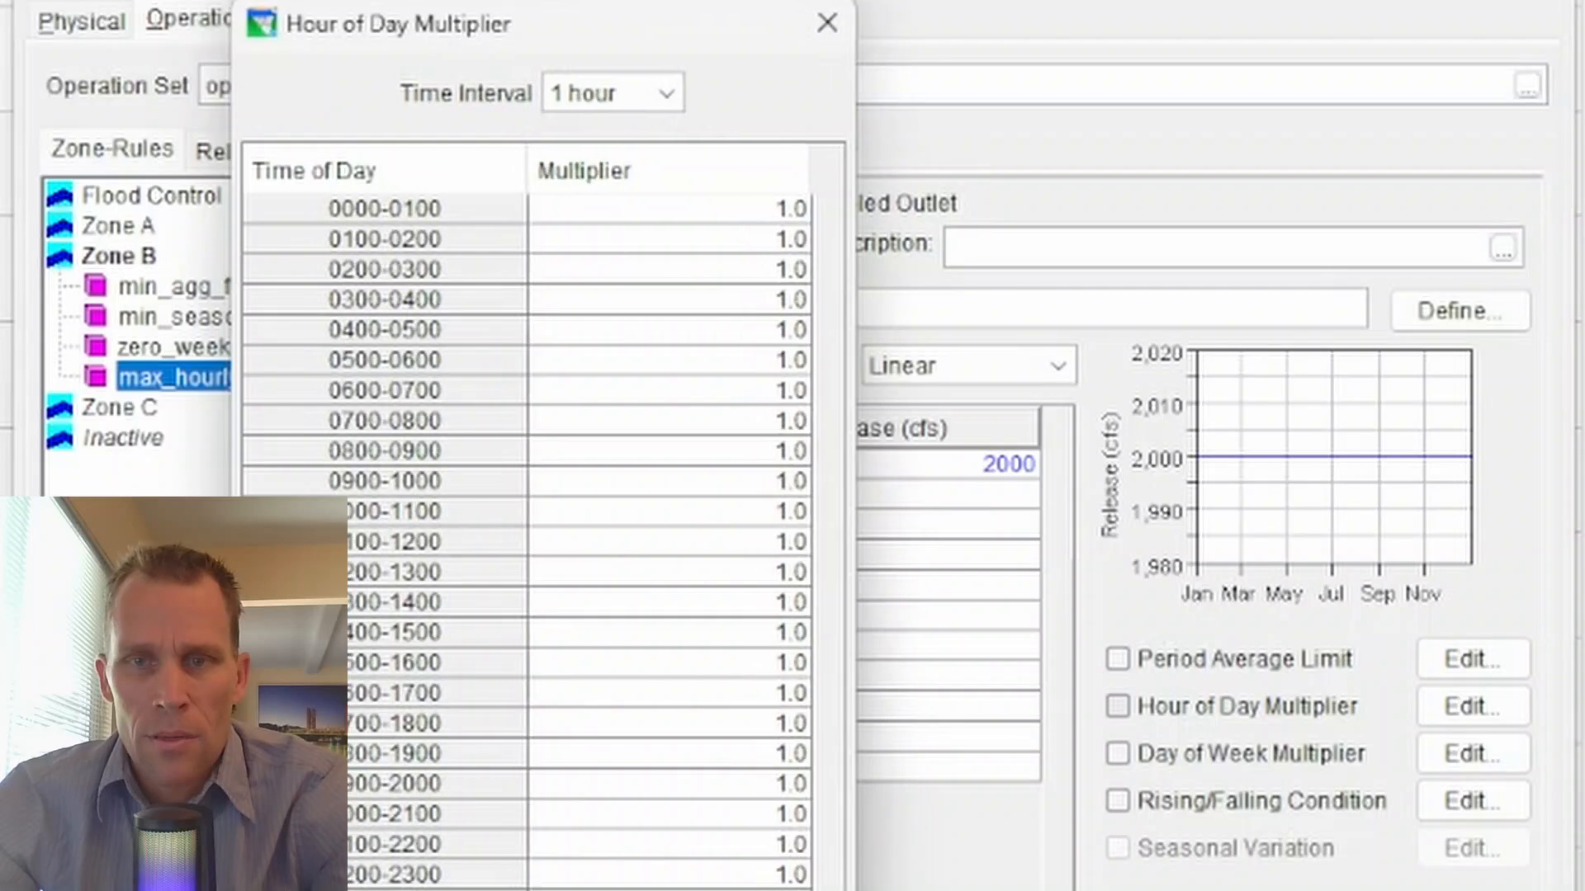
left_click_drag(616, 43, 885, 47)
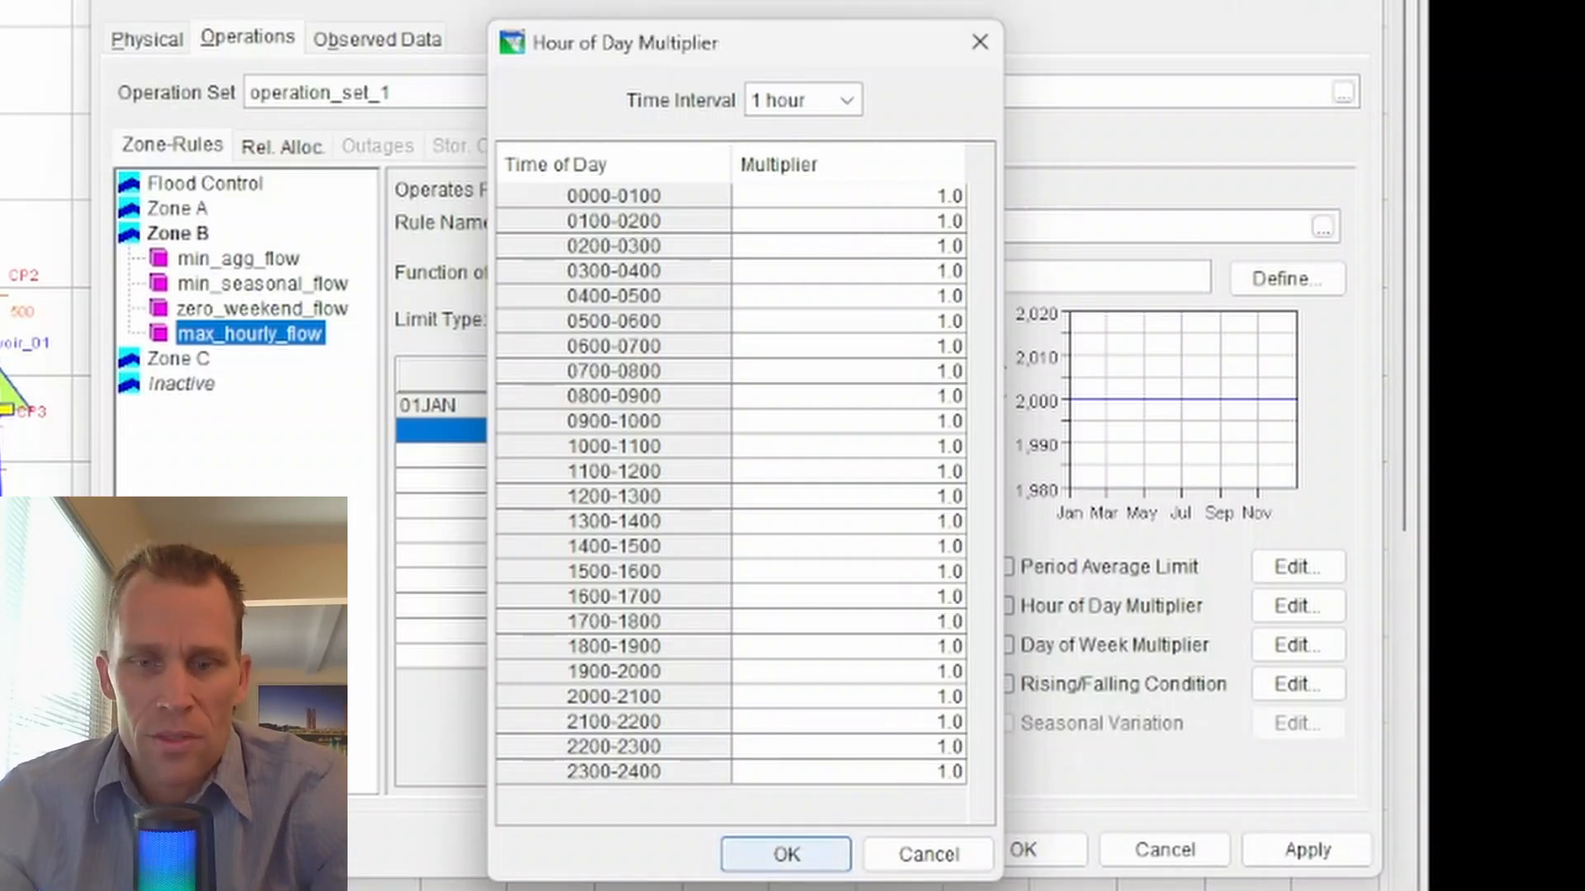
left_click(1524, 691)
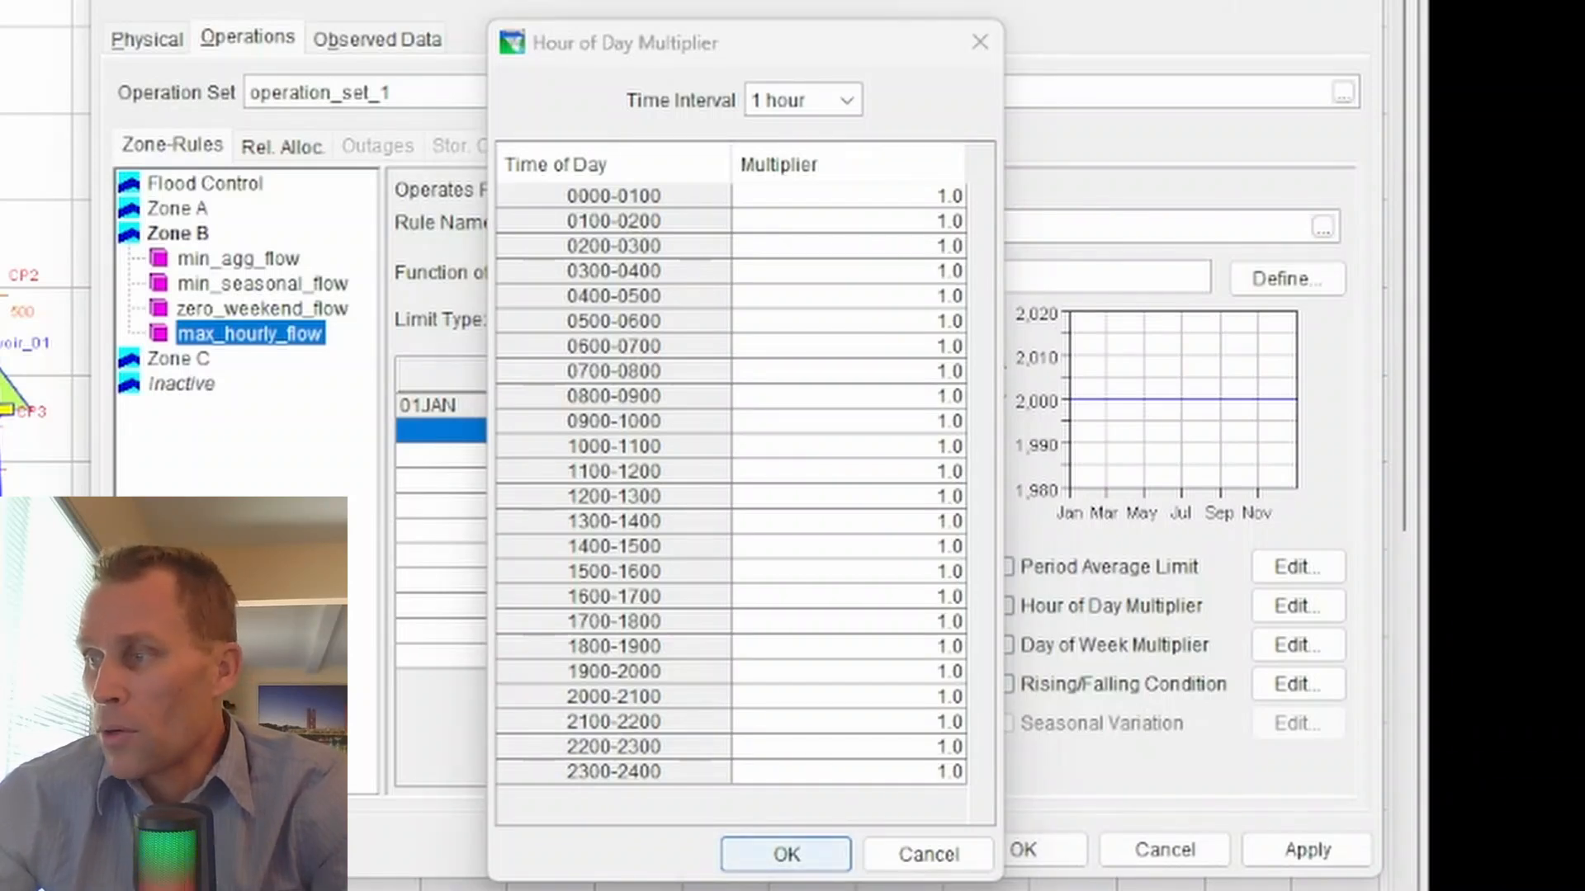
left_click(887, 203)
key("ctrl+v")
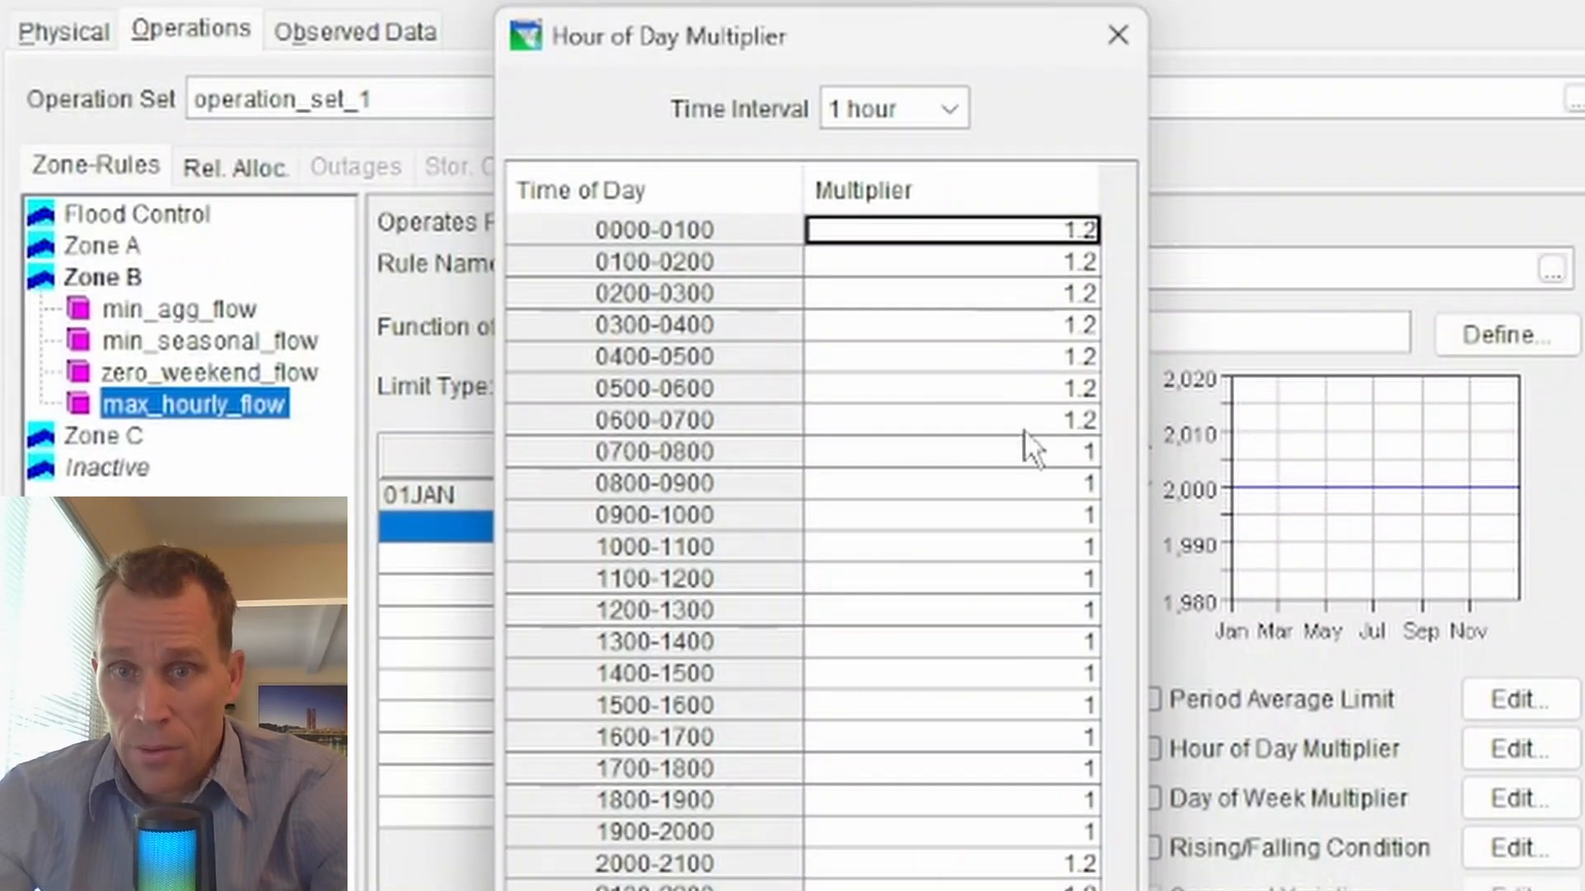
left_click_drag(983, 33, 556, 61)
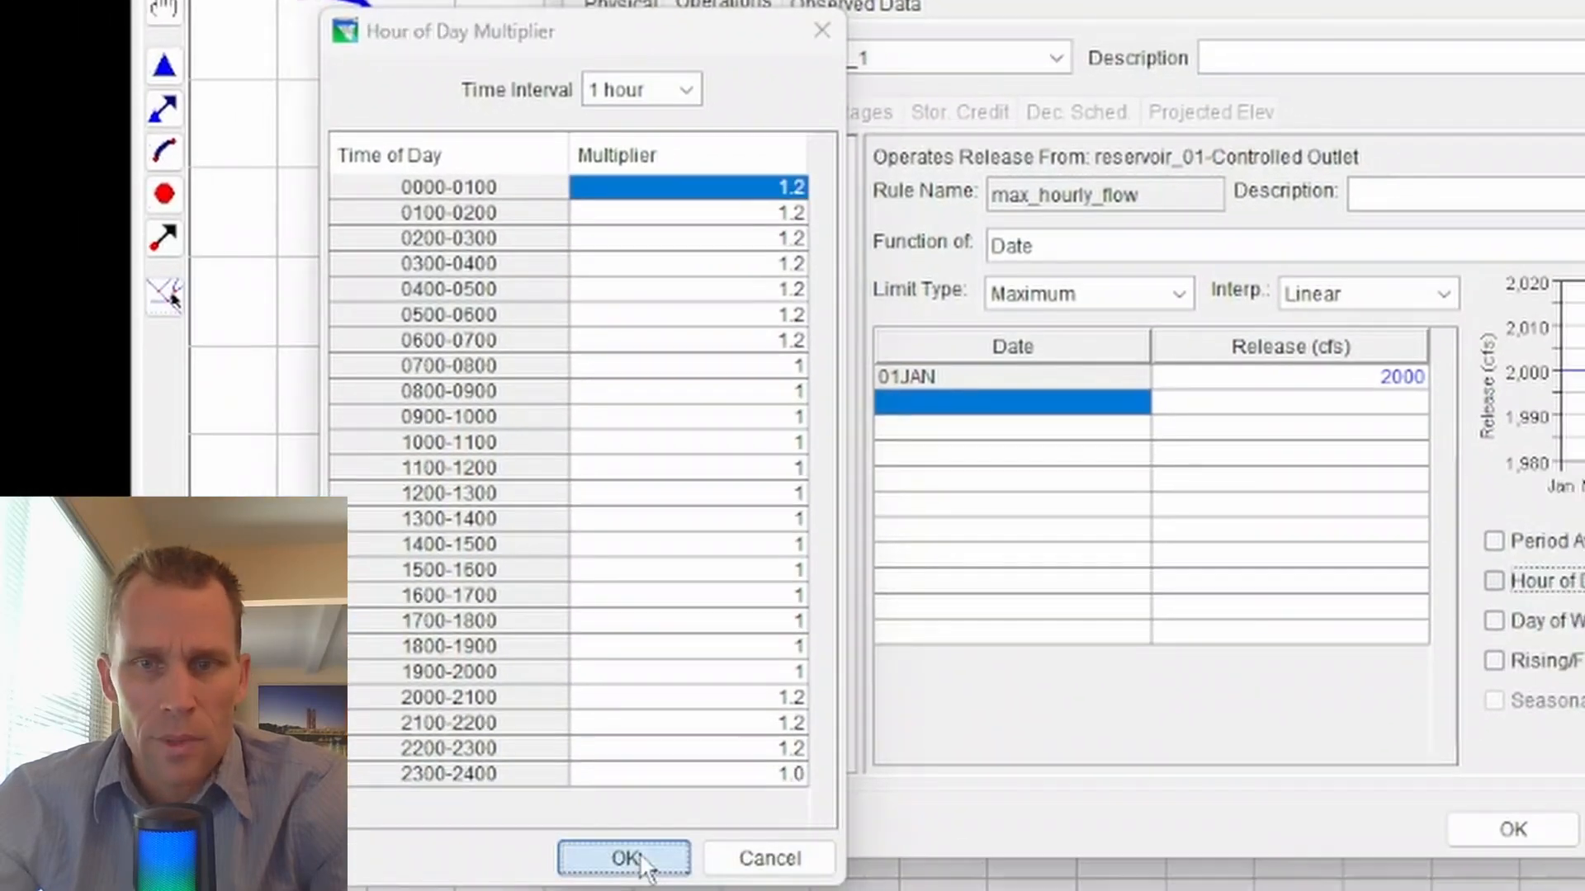
left_click(622, 855)
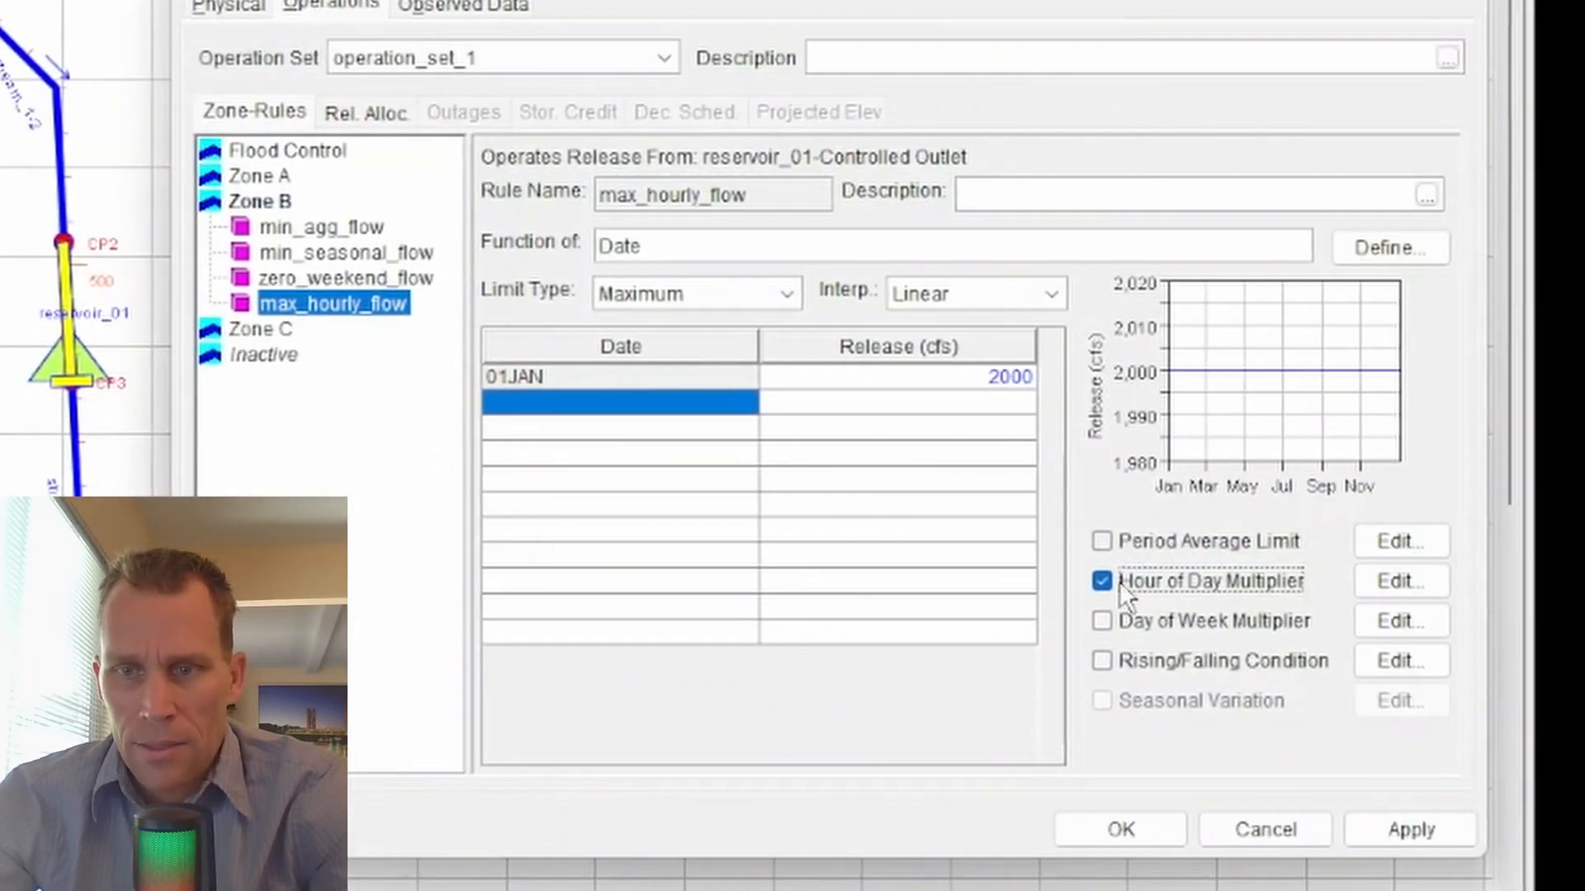
left_click(1410, 828)
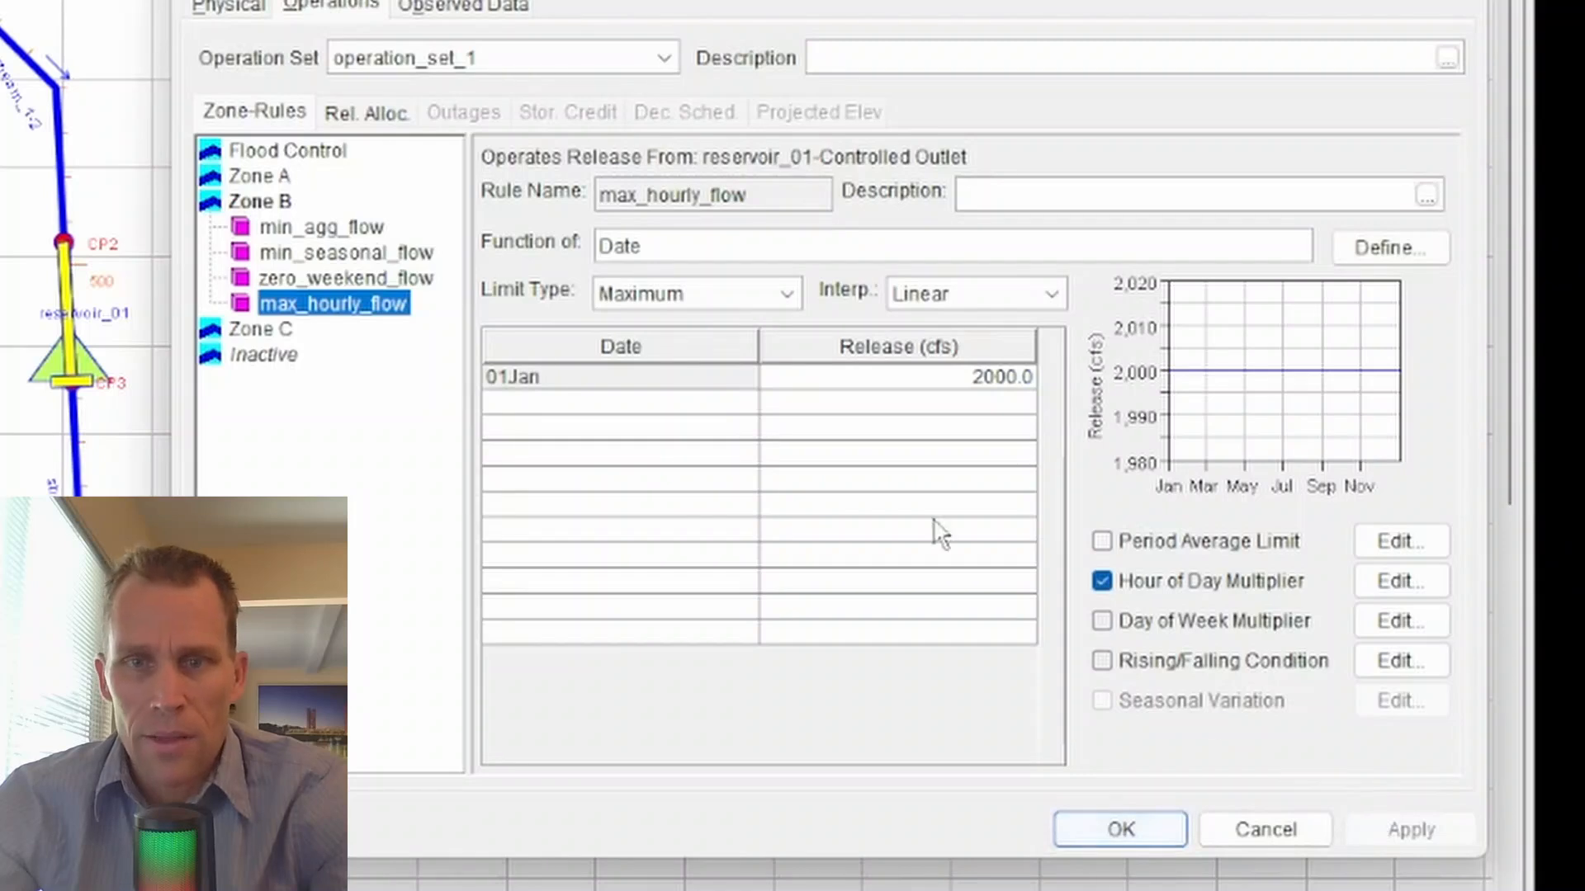
- Add a Zone B rule named max_weekly_average, operating reservoir_01-Controlled Outlet with the Release Function type
right_click(268, 207)
left_click(339, 225)
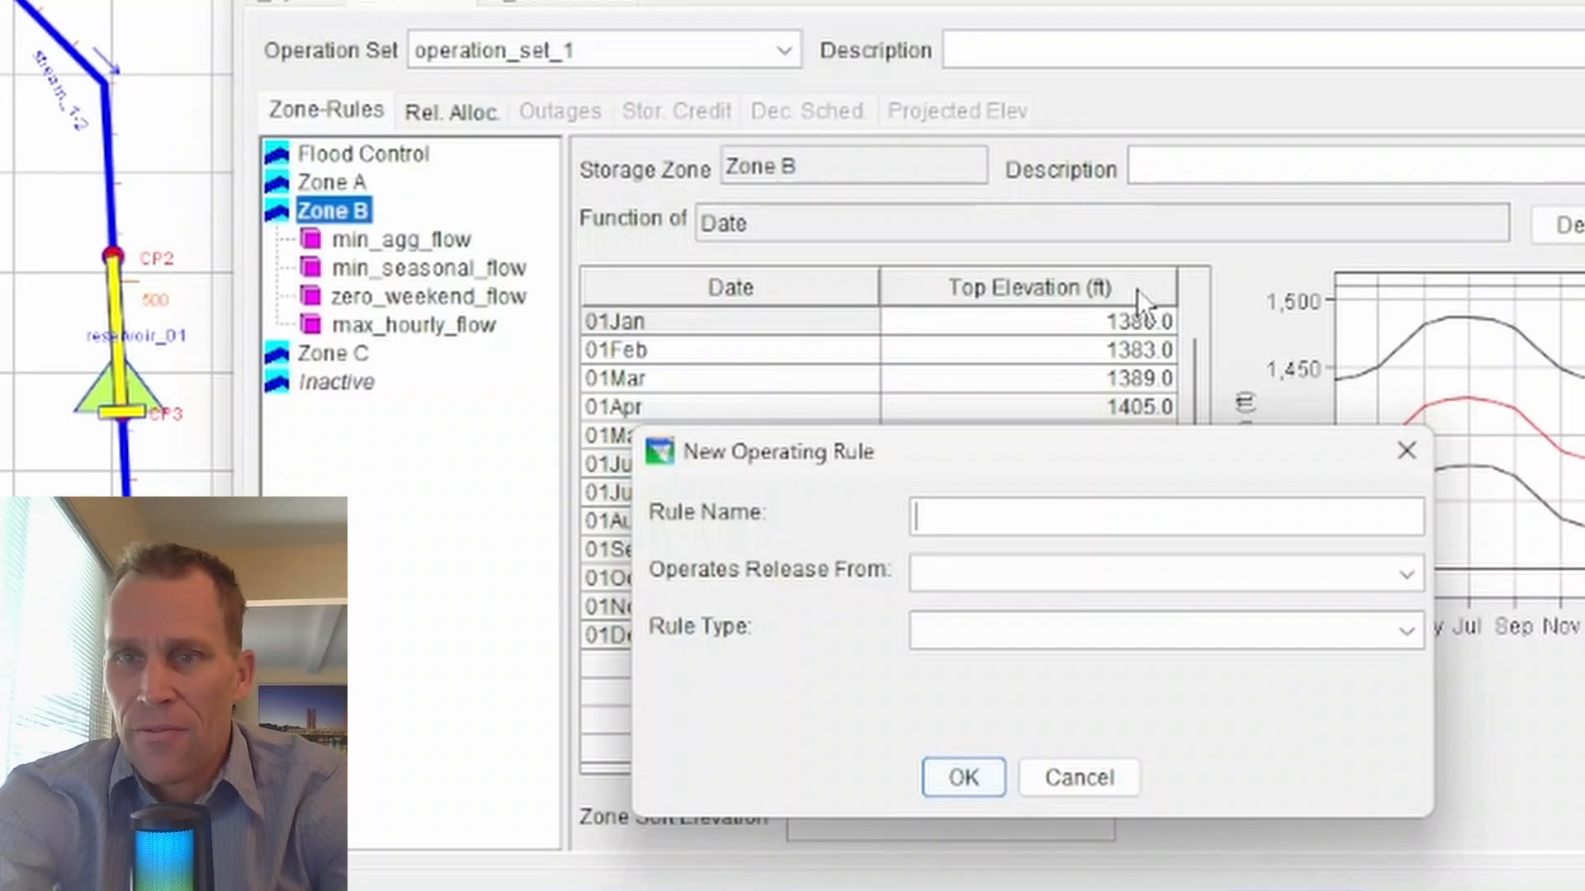
type("ma")
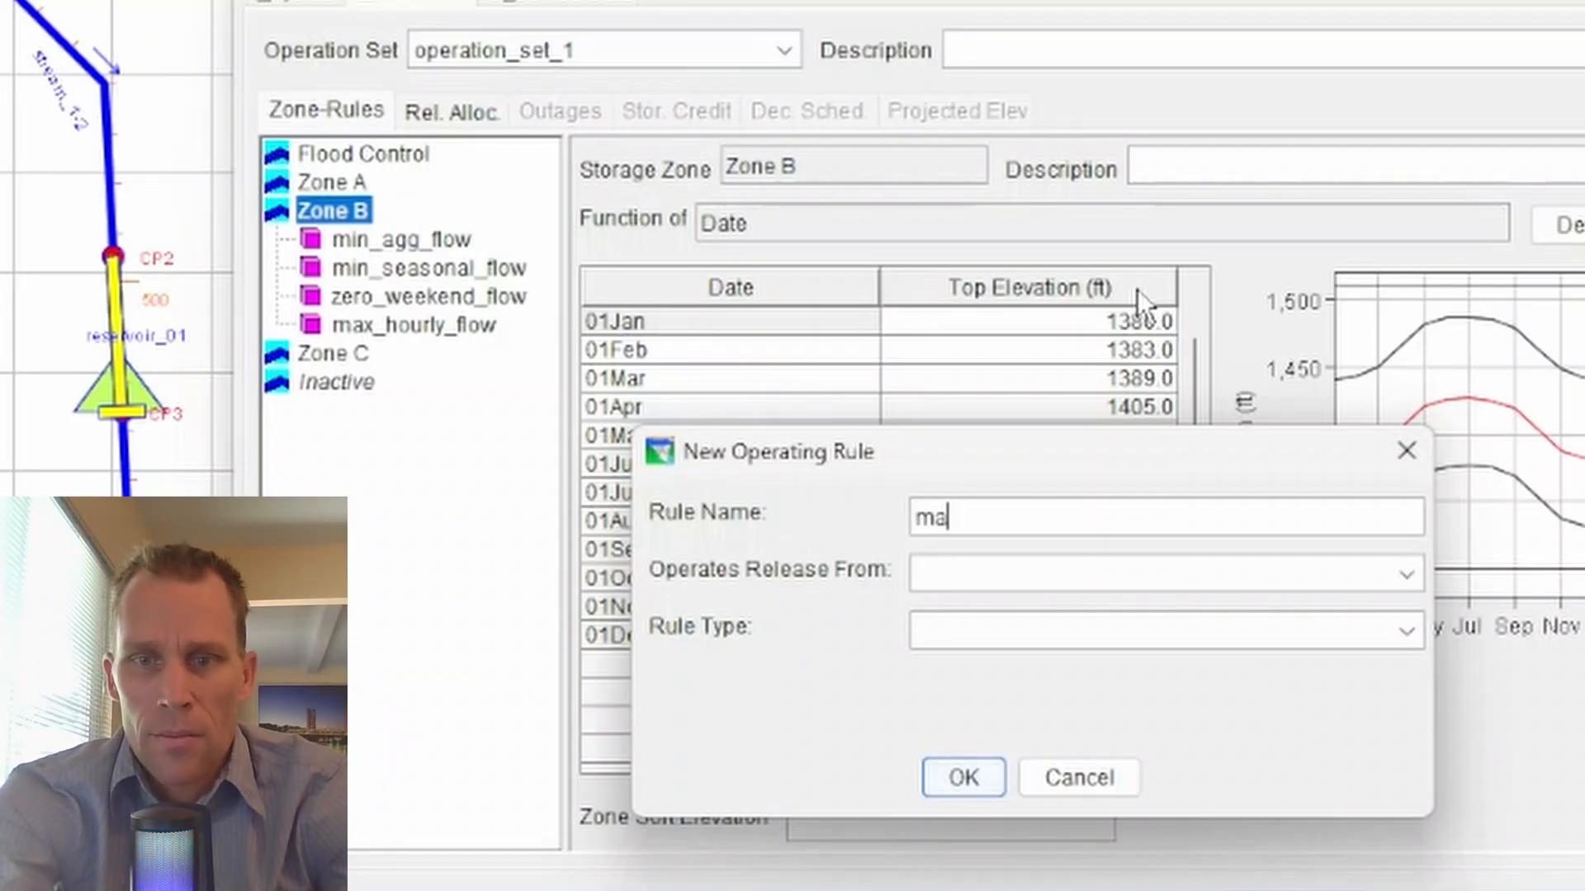
type("x_weekly")
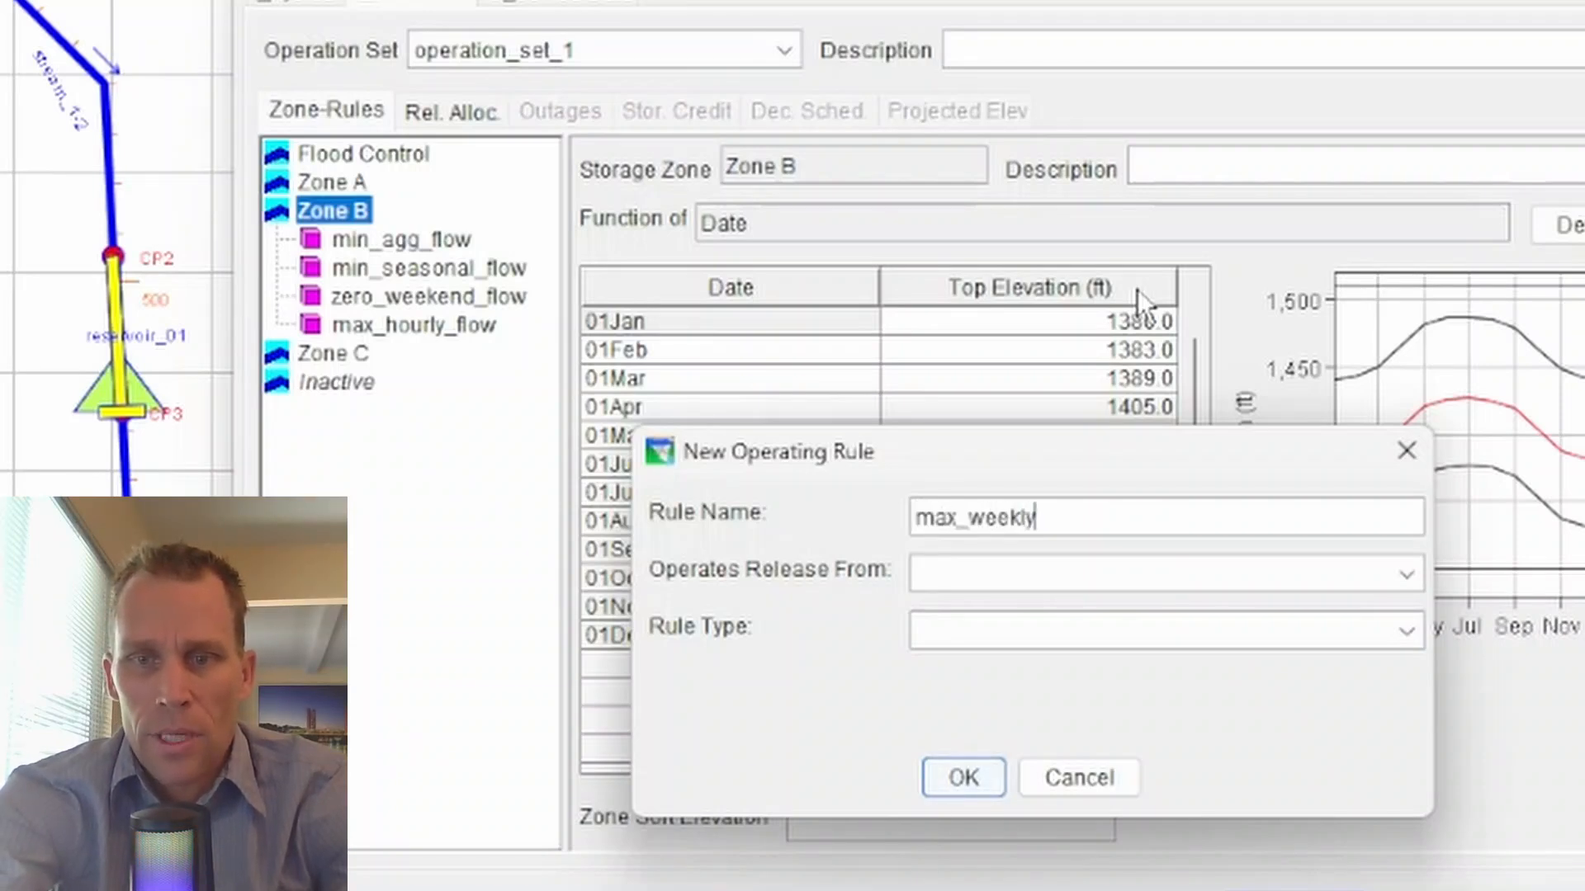
type("_average")
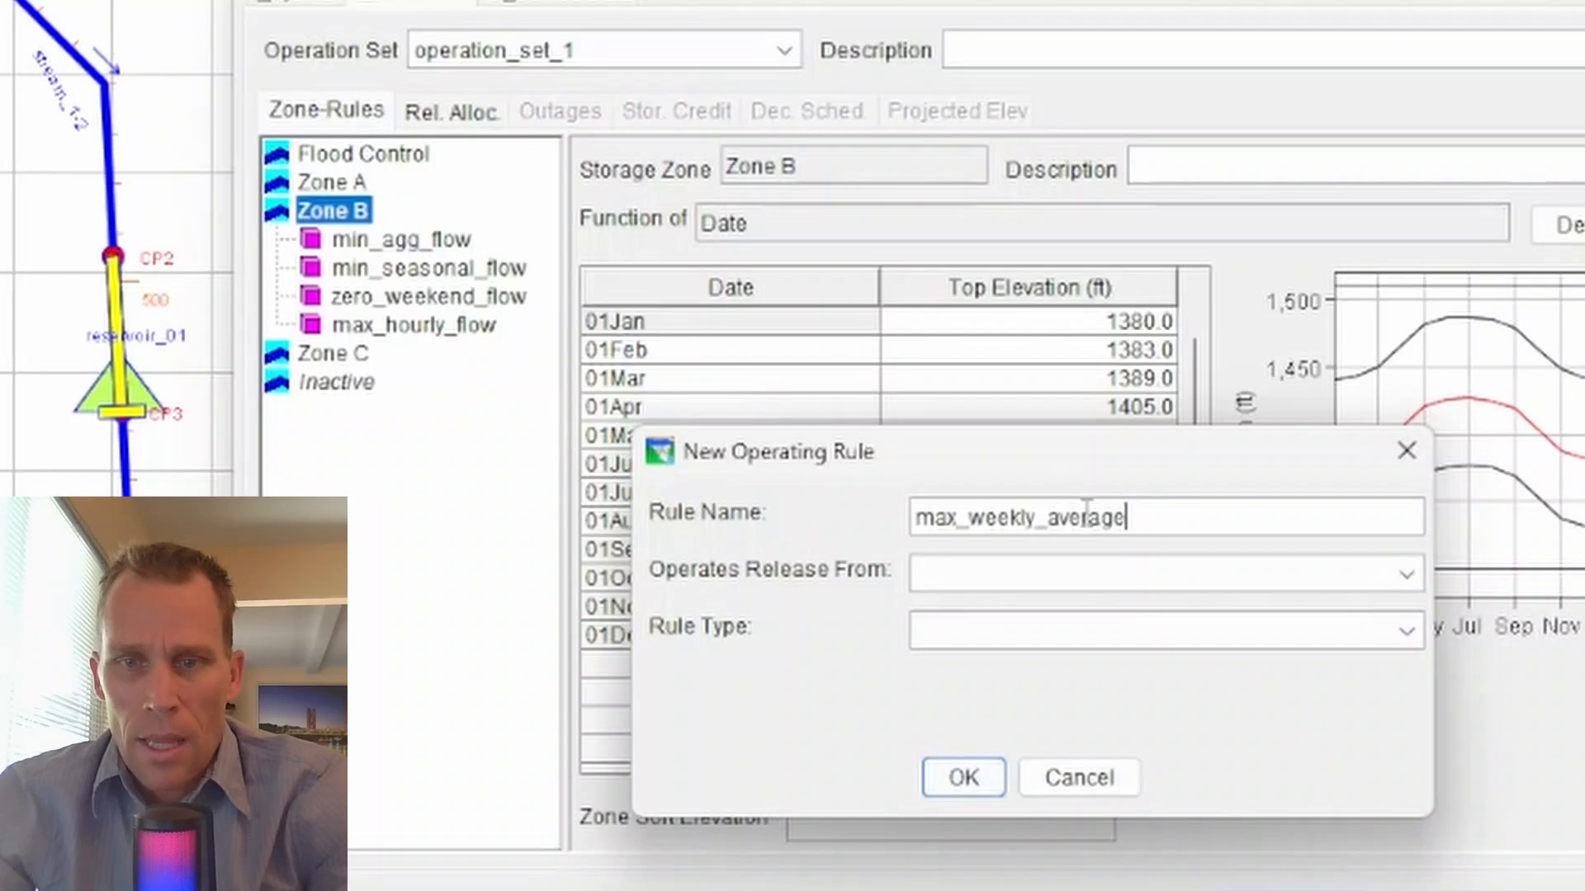
left_click(1082, 586)
left_click(1131, 672)
left_click(1073, 635)
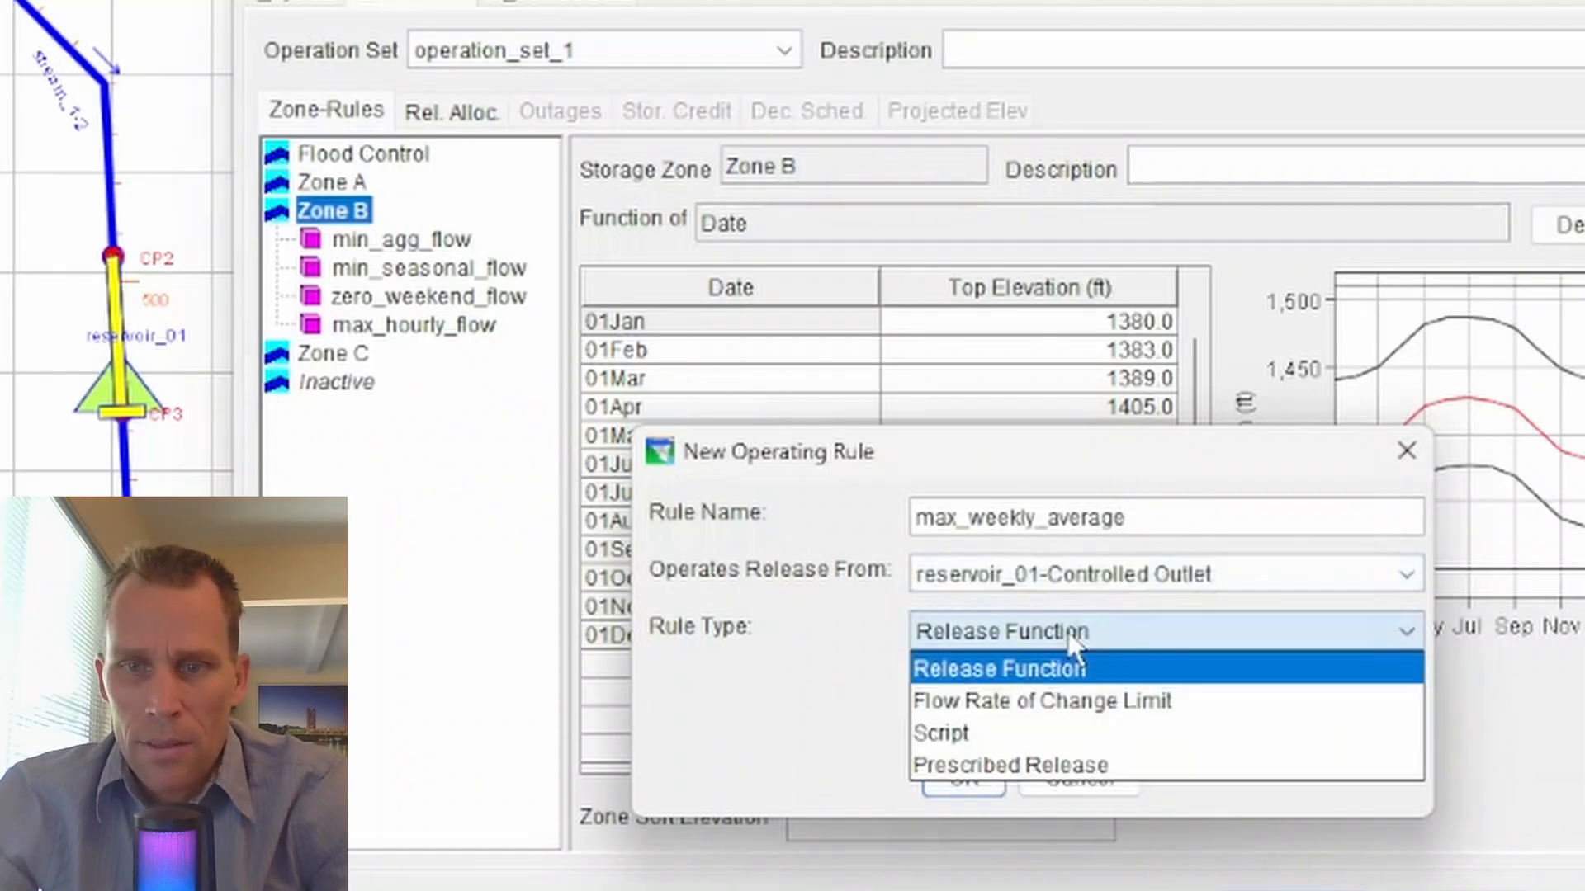
left_click(1060, 666)
left_click(982, 776)
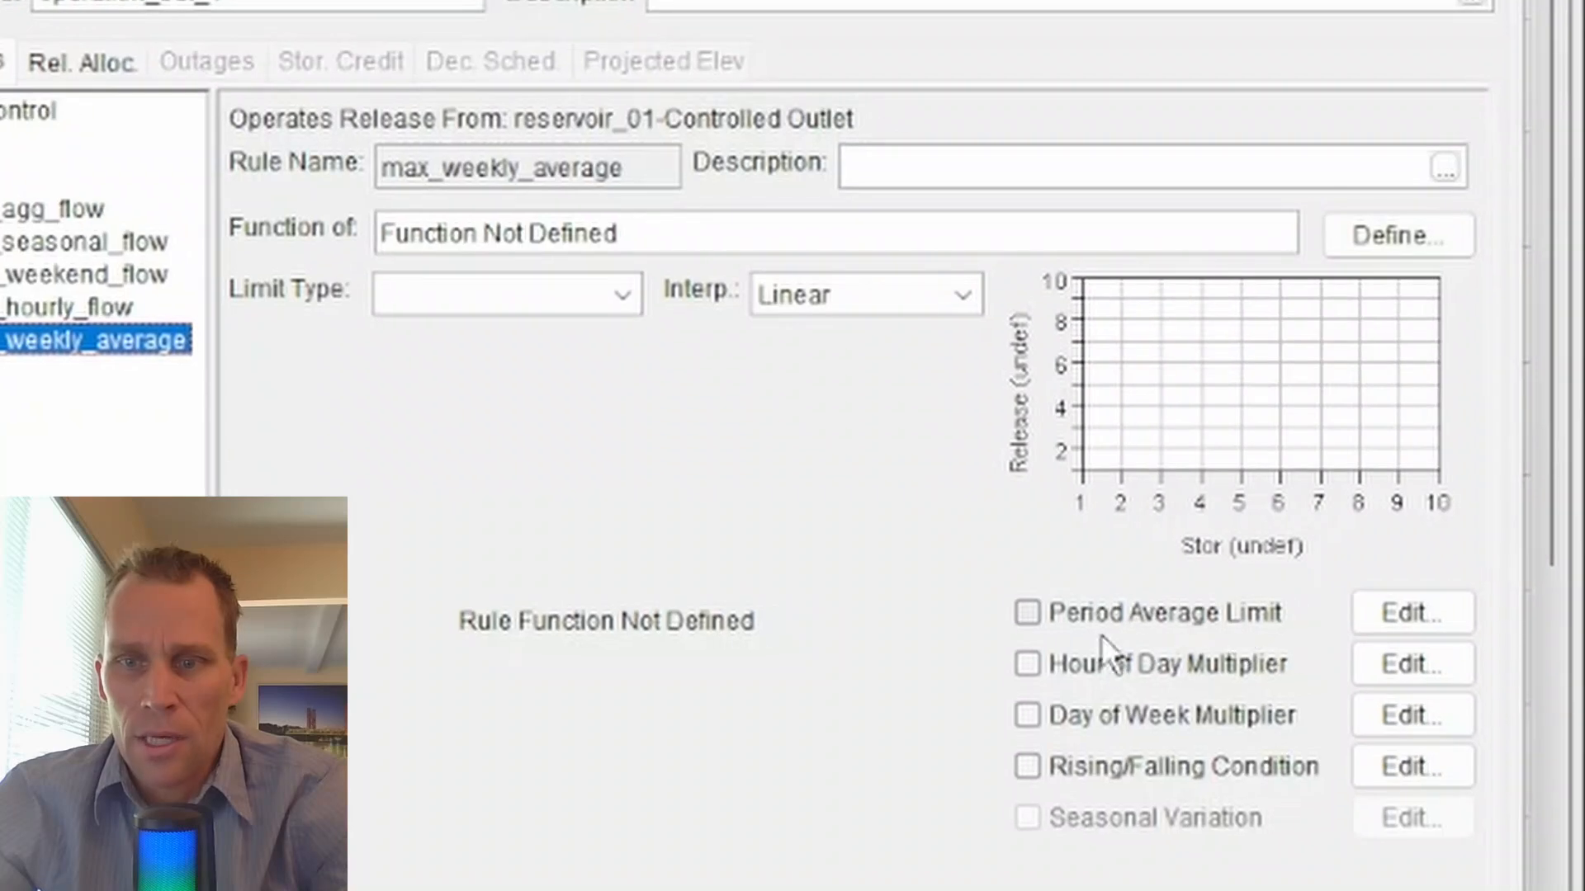
- Open the Period Average Limit settings for max_weekly_average and set a Weekly period starting on Sunday
left_click(1029, 612)
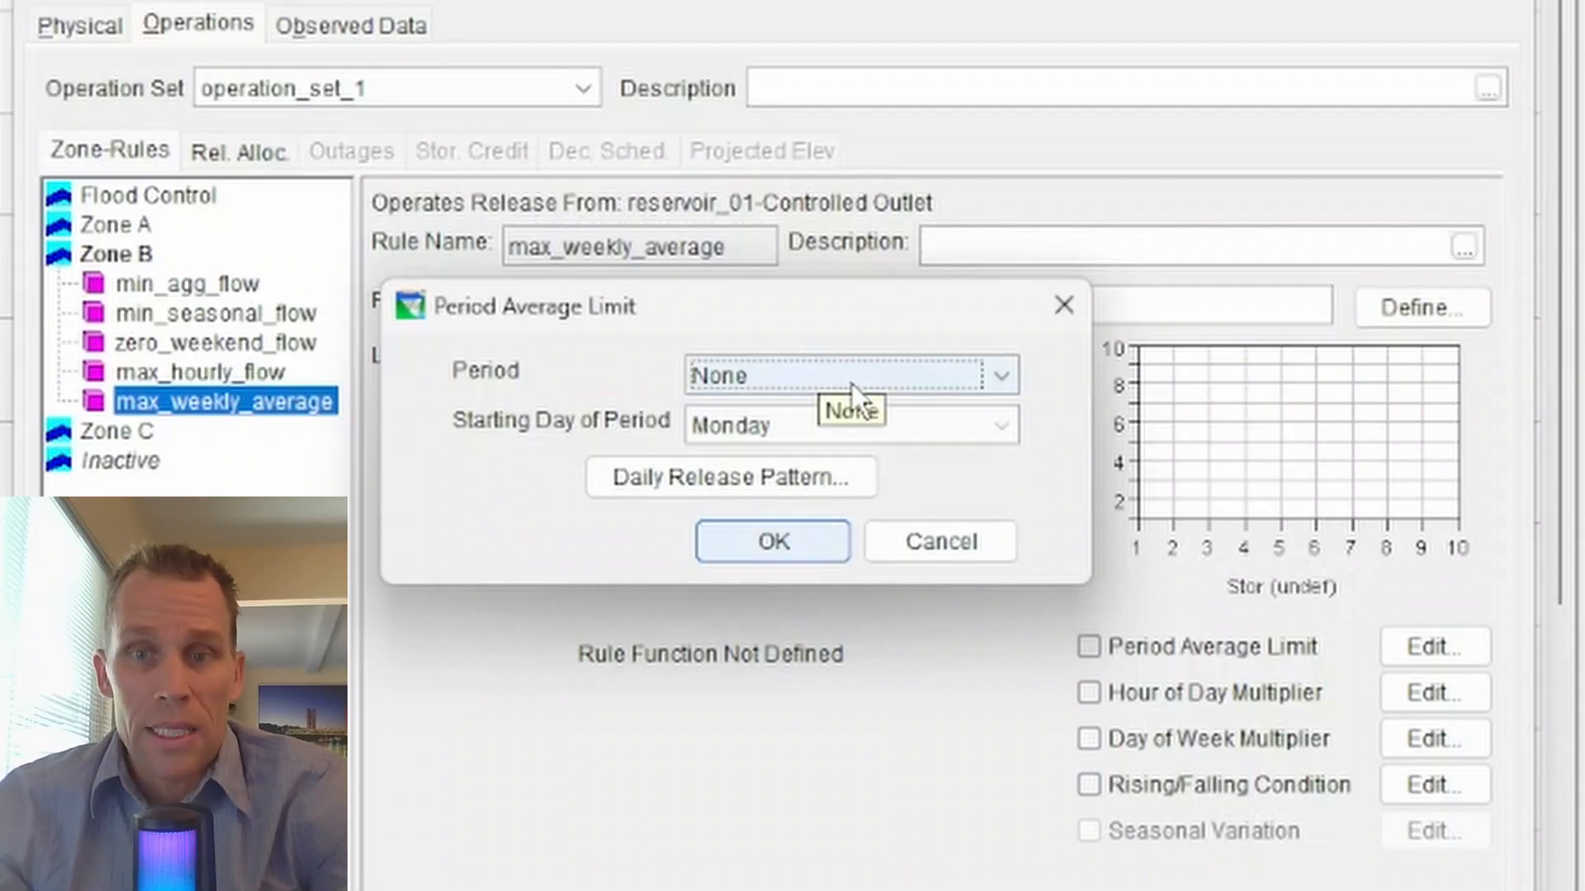
left_click_drag(852, 315, 724, 466)
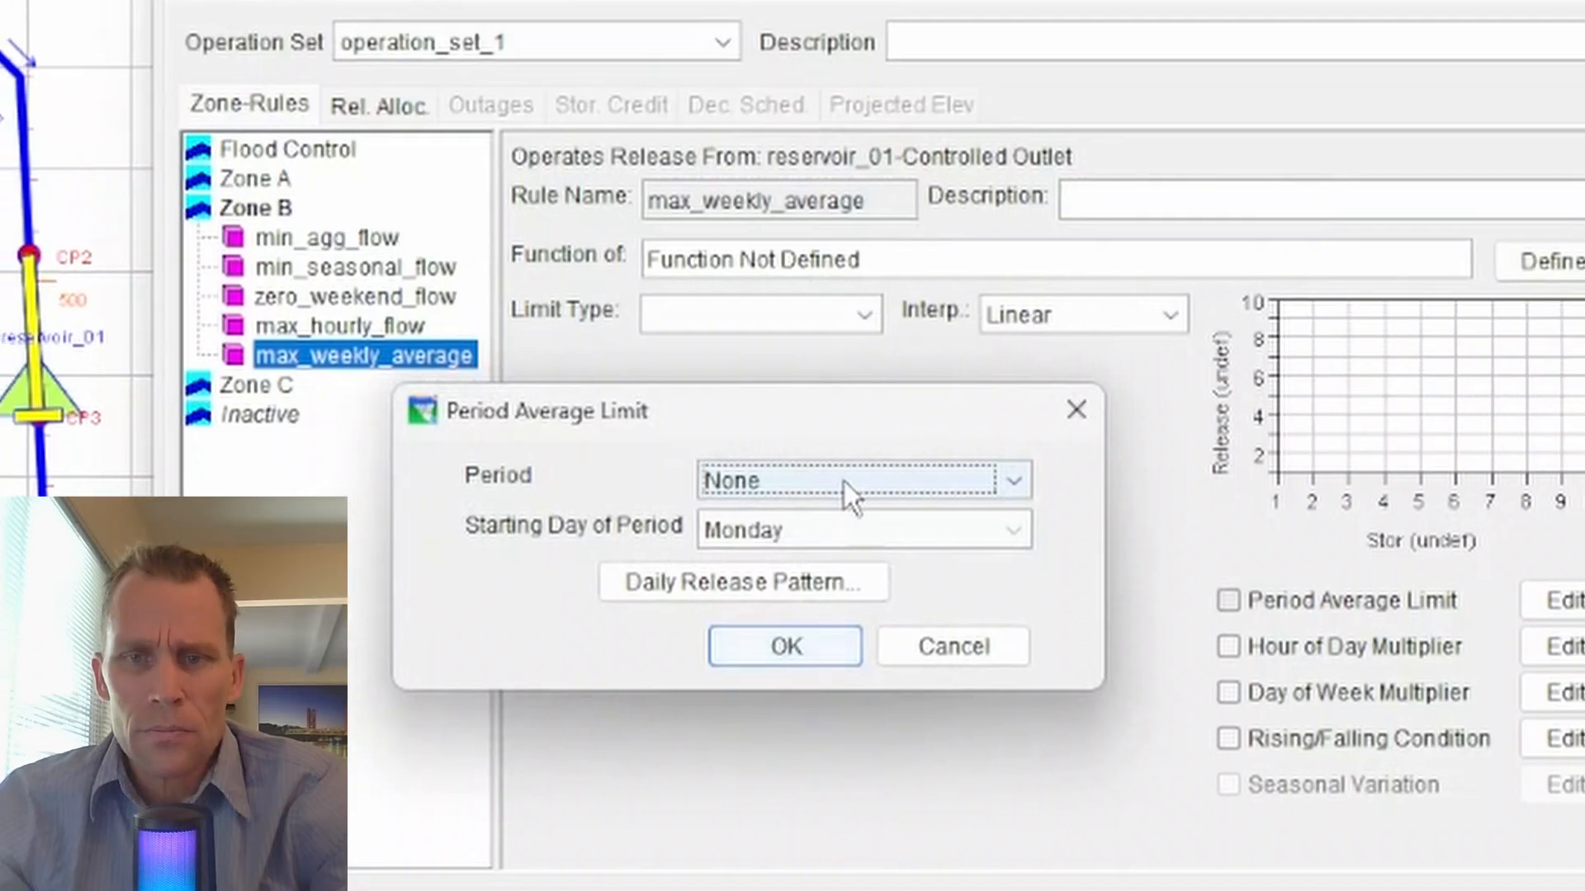
left_click(823, 489)
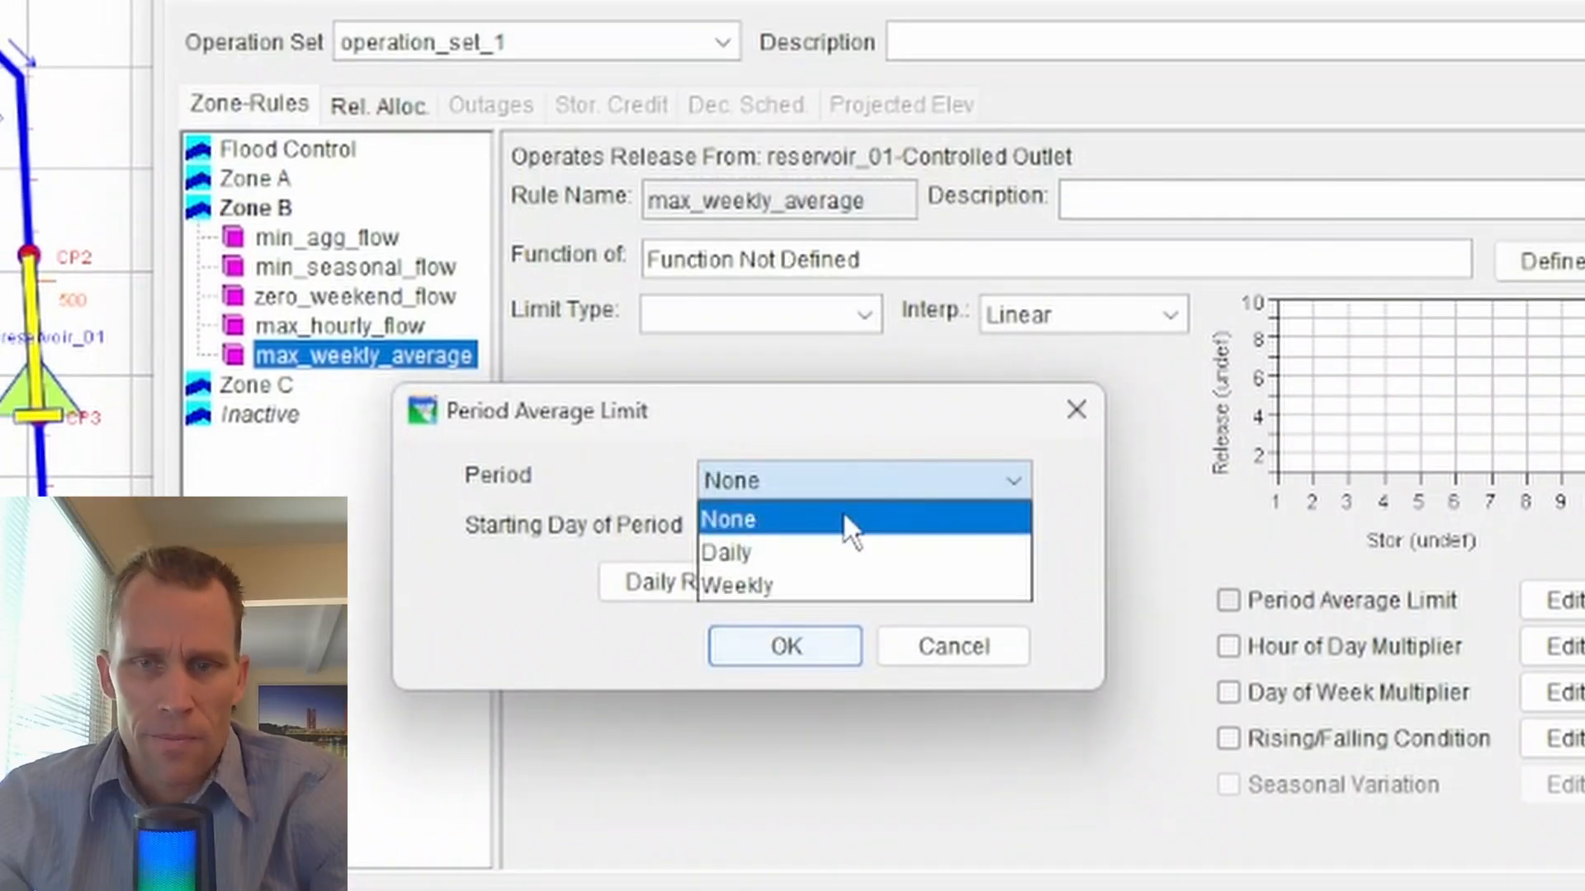
left_click(817, 548)
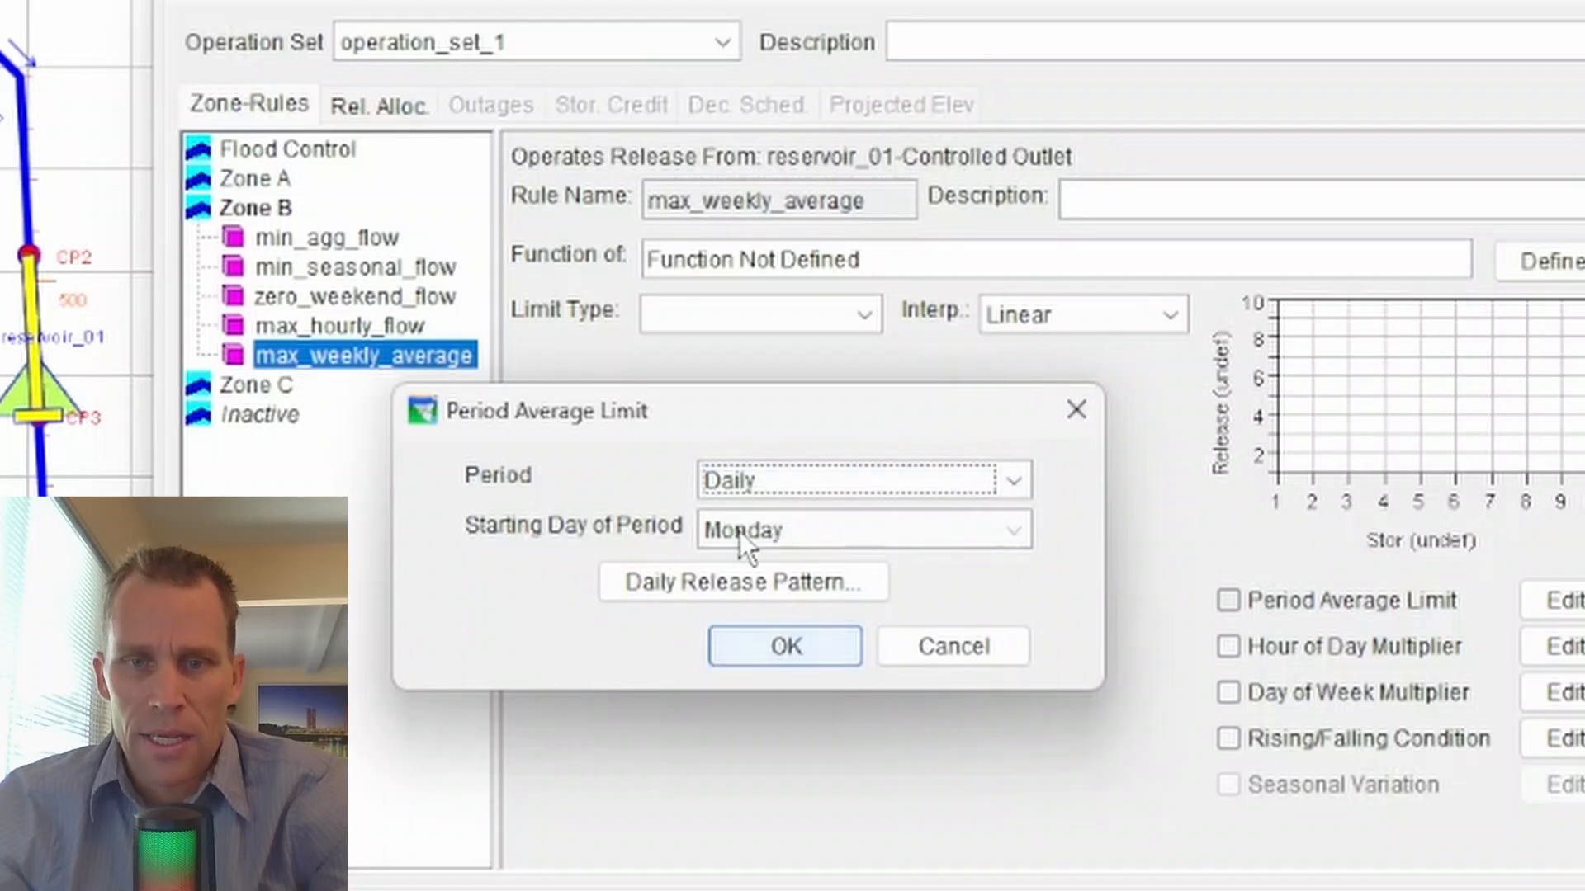
left_click(797, 482)
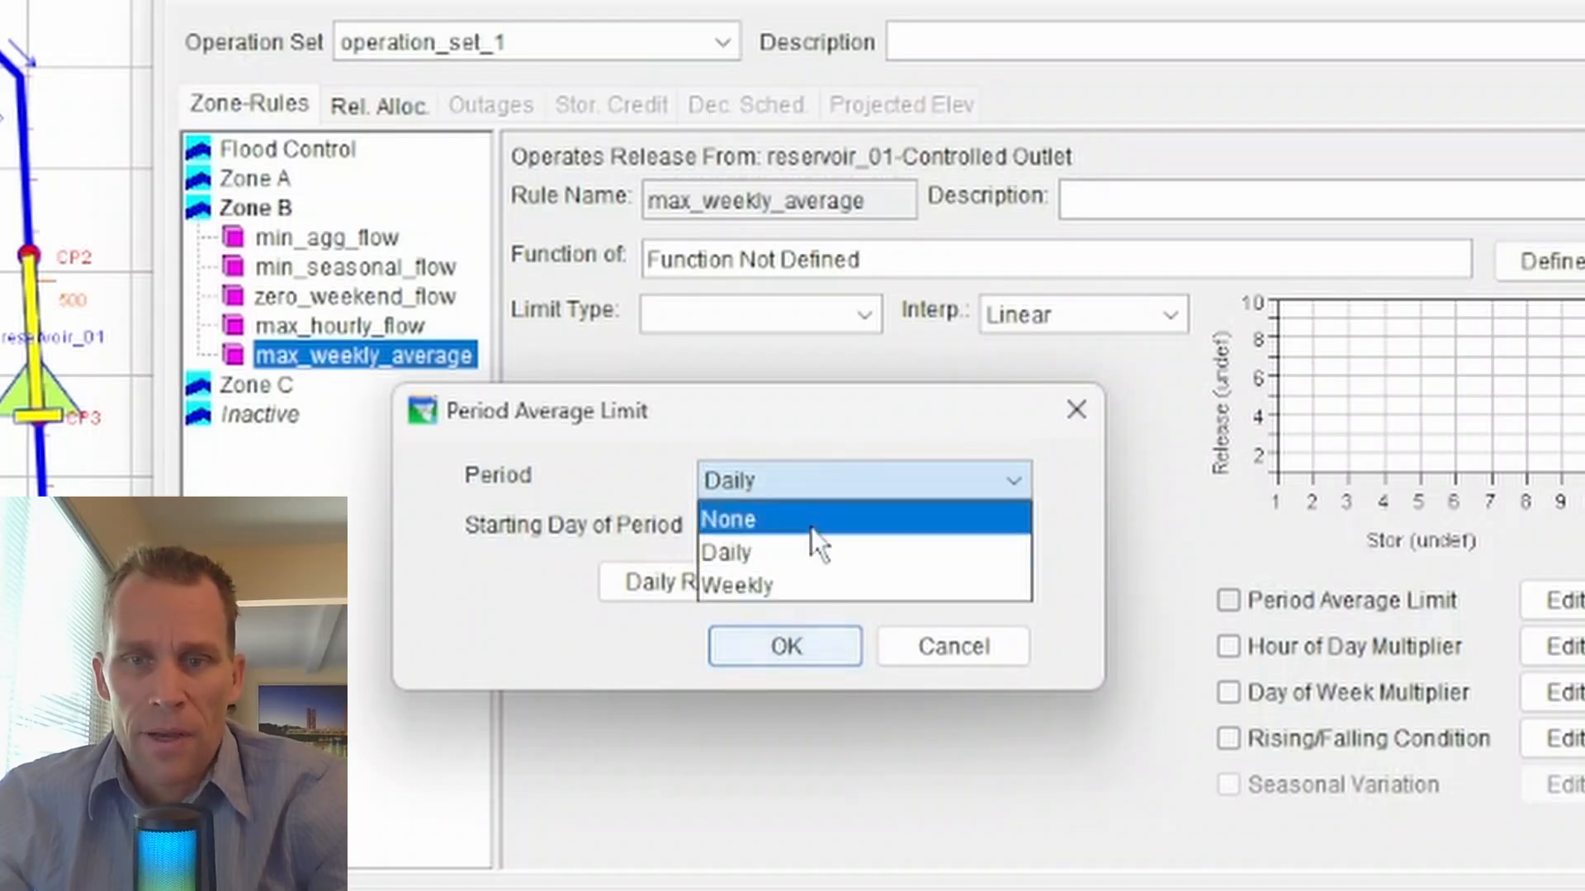
left_click(806, 598)
left_click(814, 542)
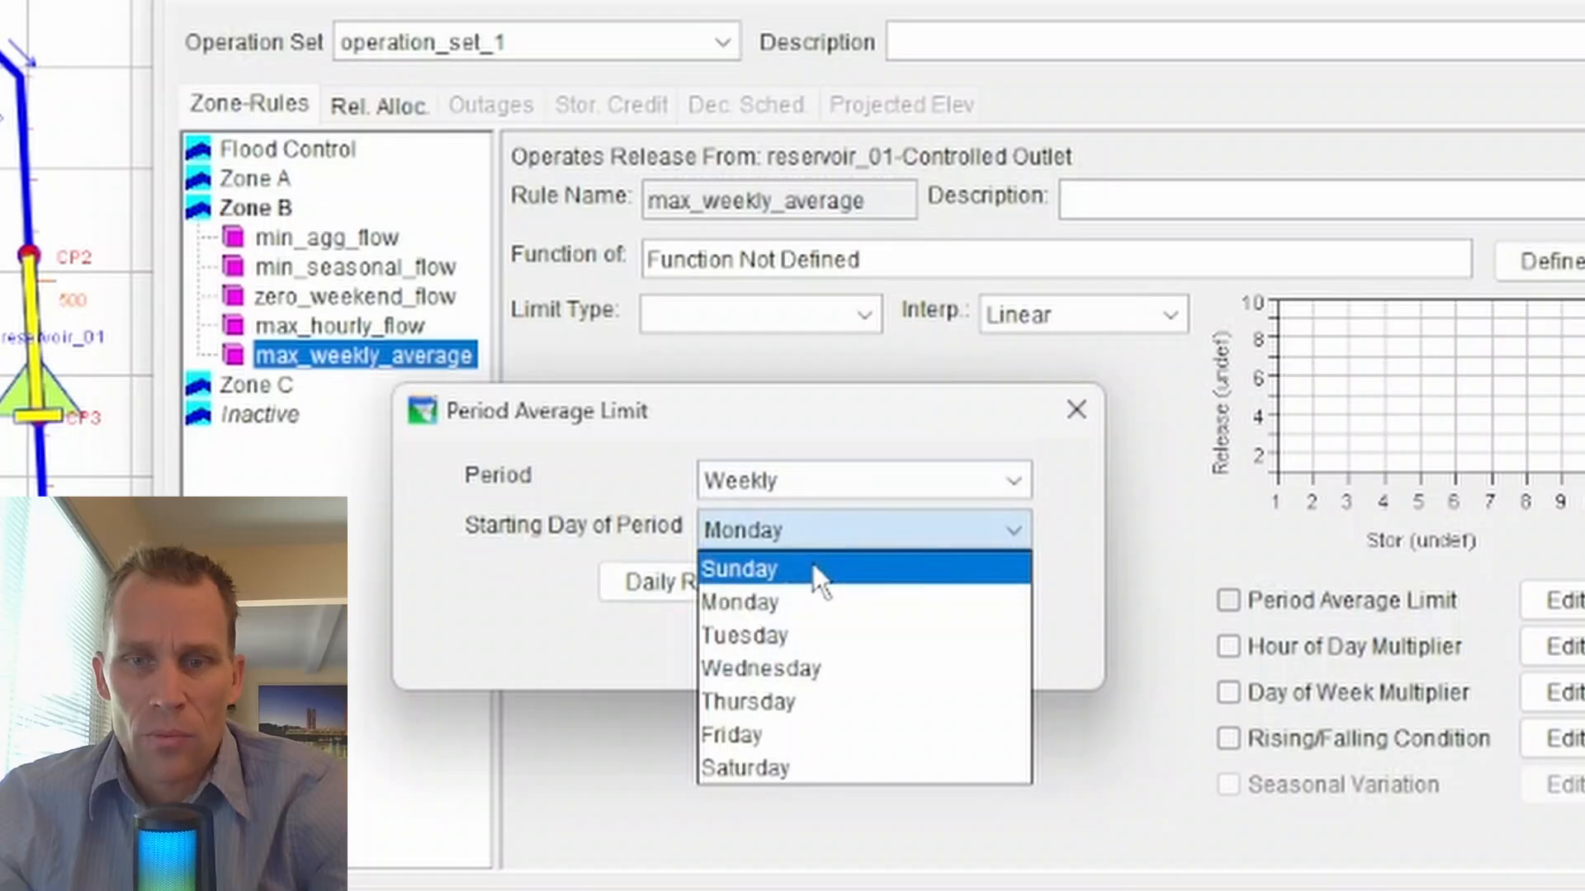
left_click(814, 563)
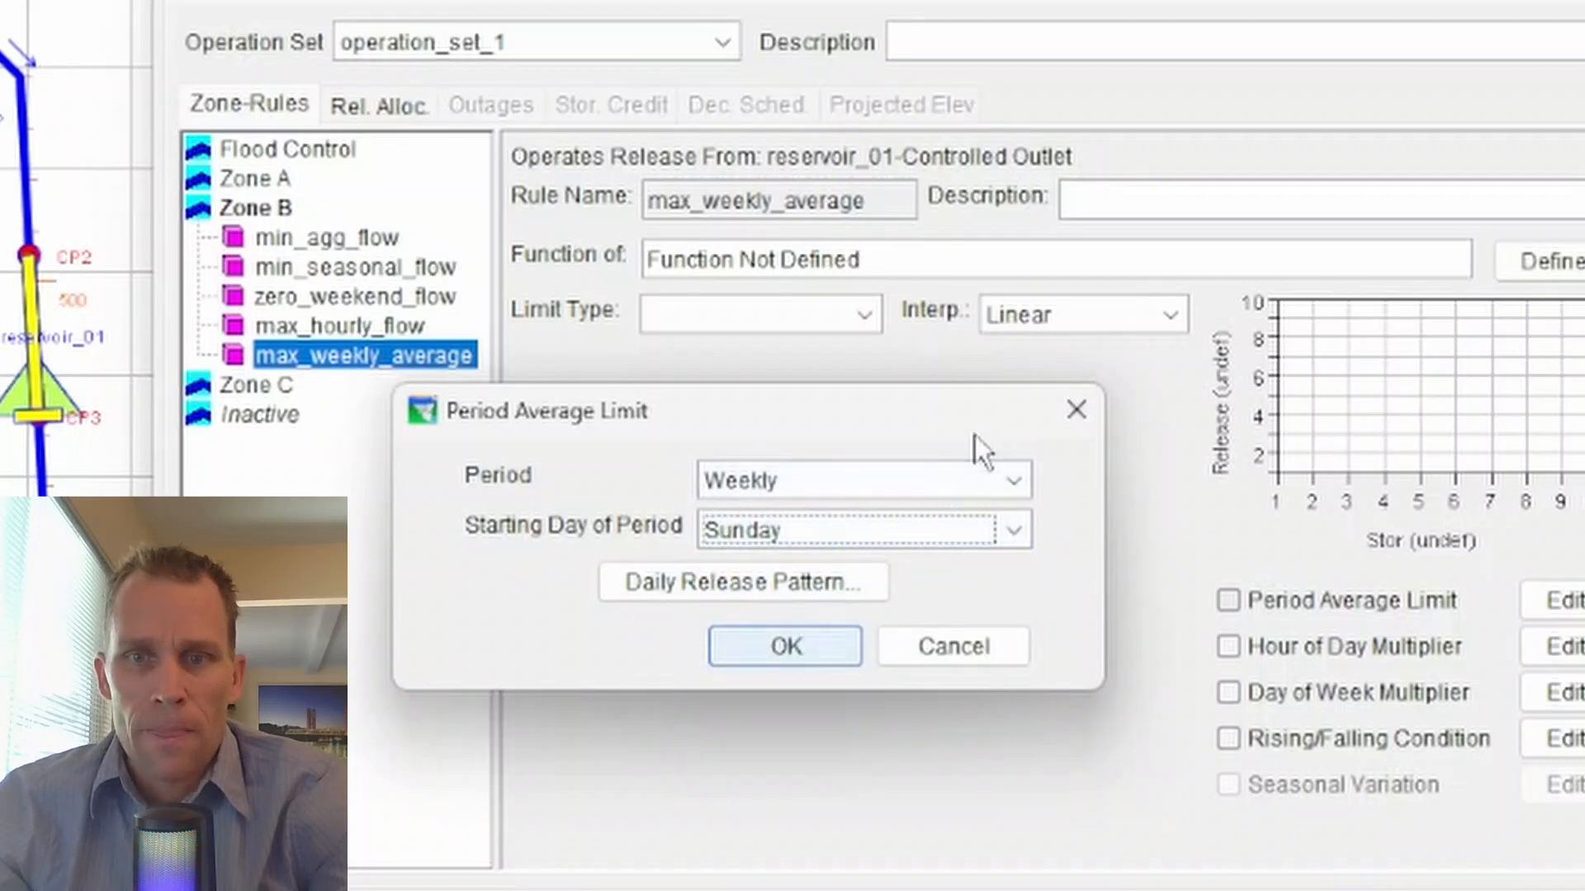
- Switch the averaging period to Daily and back to Weekly, with Sunday as the starting day
left_click(941, 483)
left_click(882, 553)
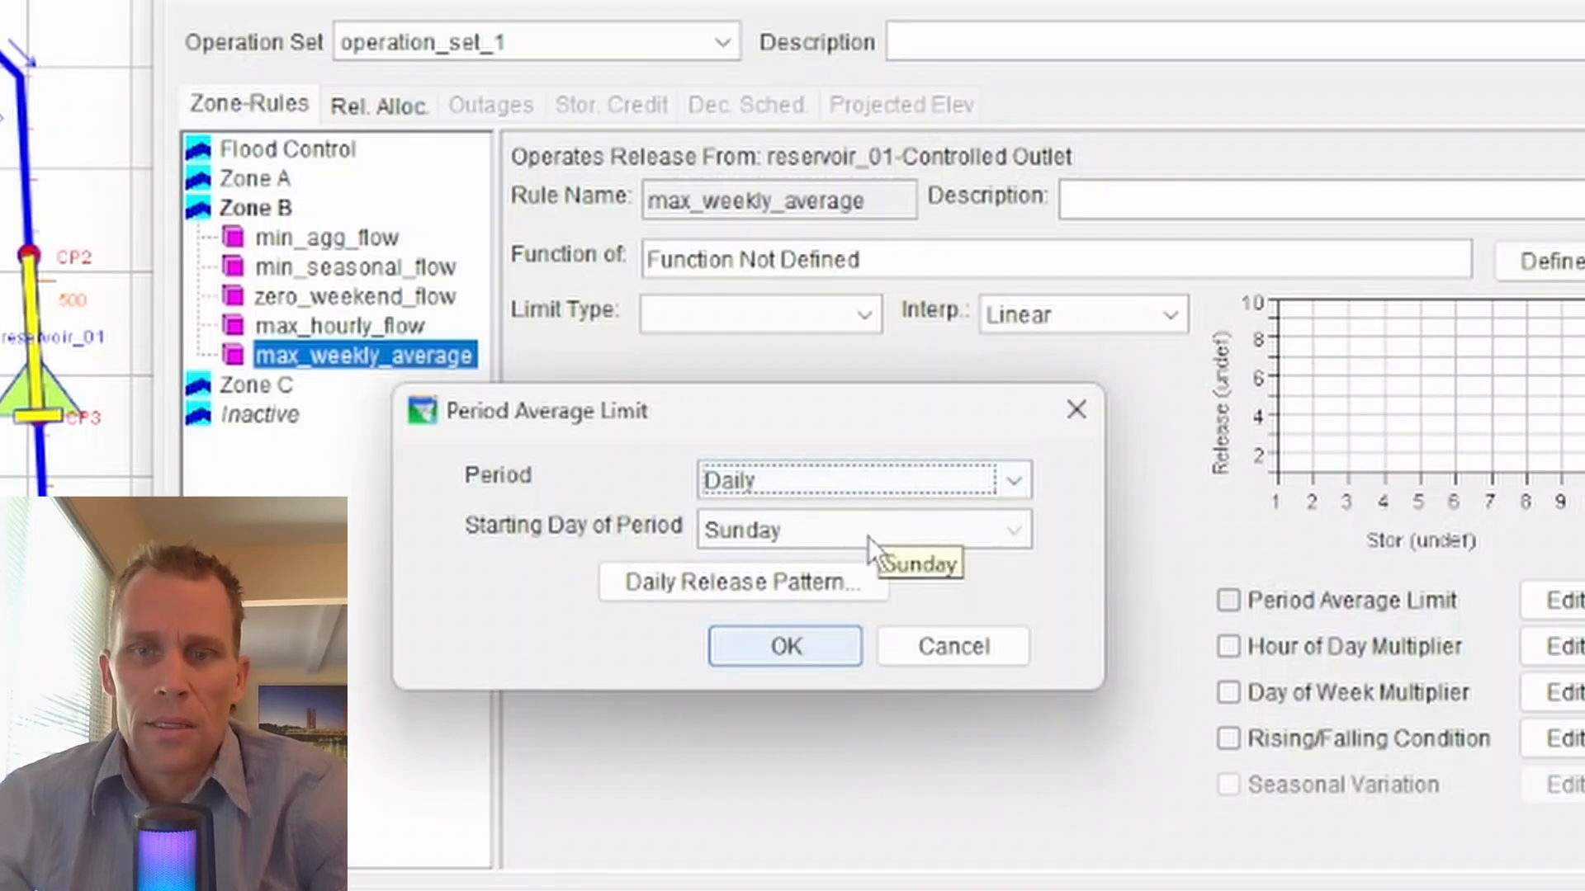
left_click(864, 482)
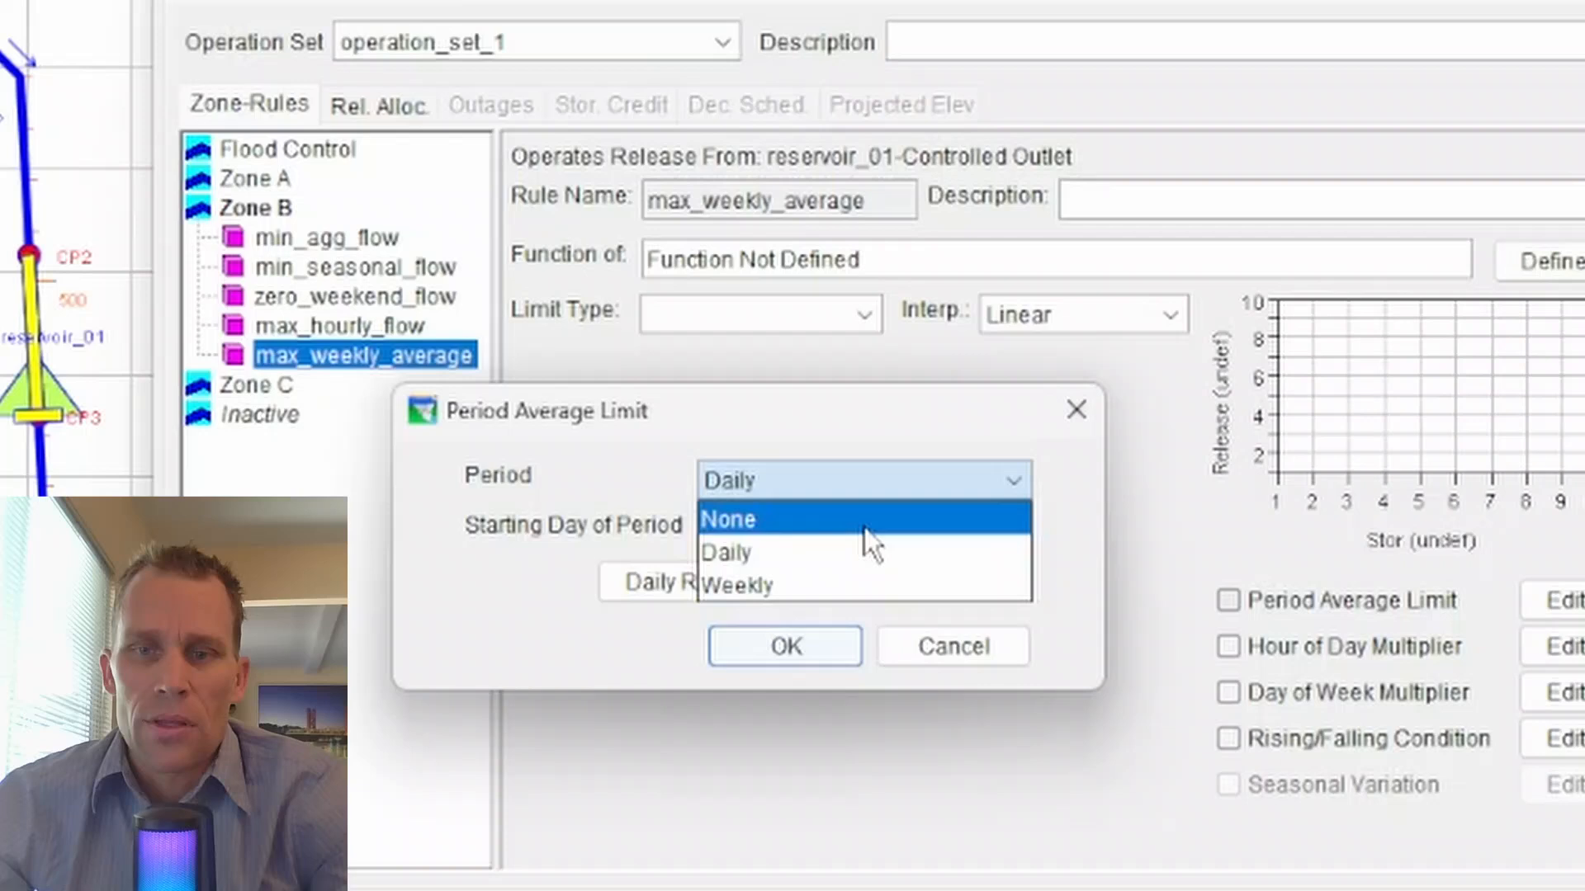
left_click(857, 588)
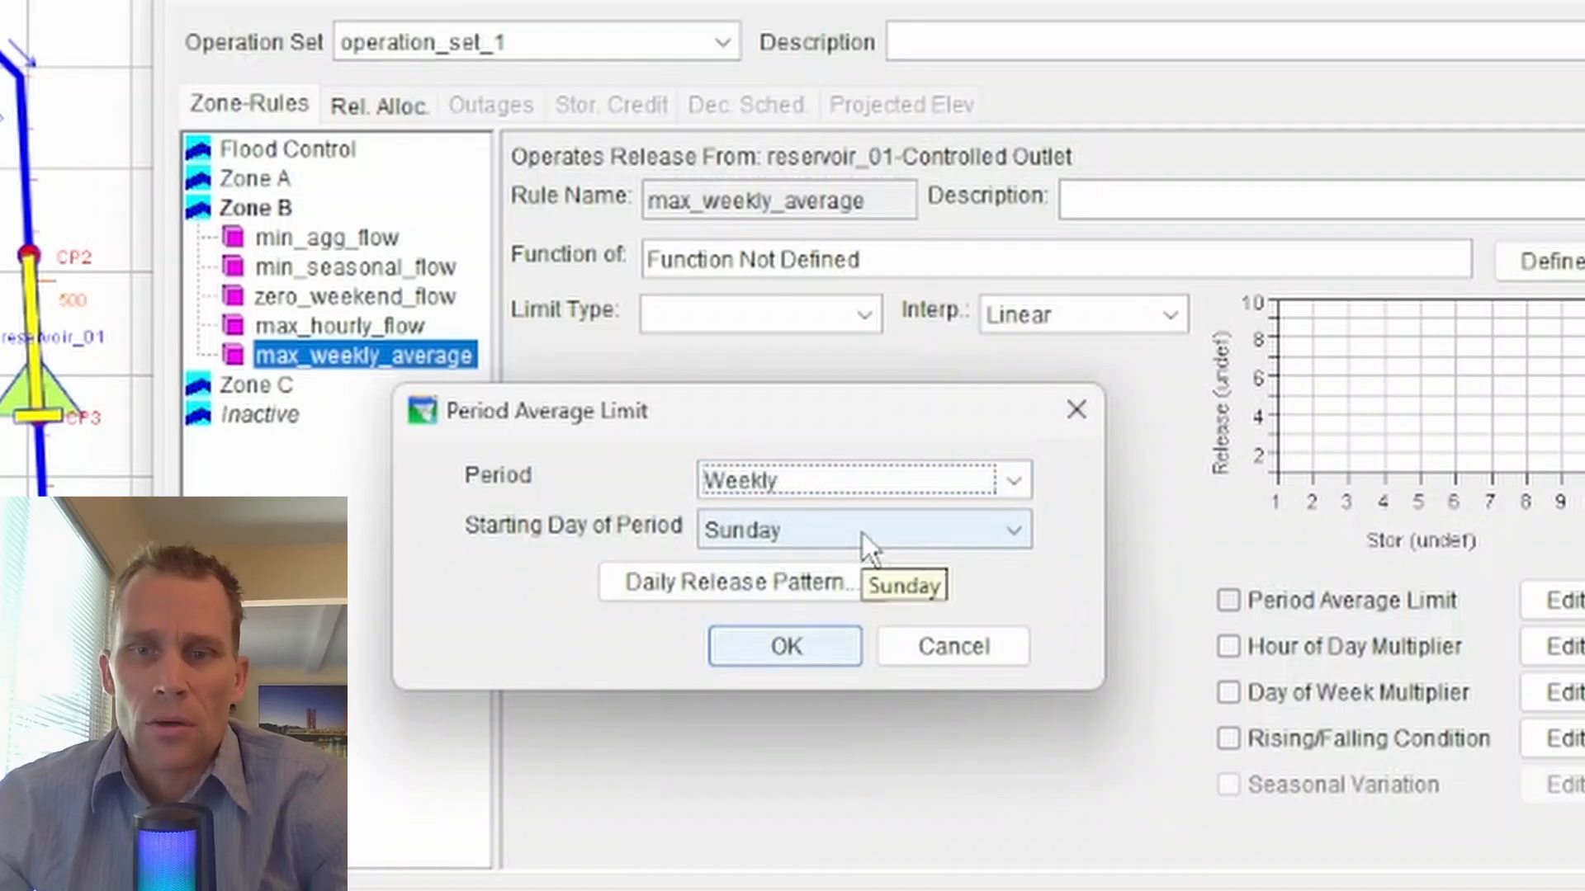
left_click(736, 538)
left_click(748, 538)
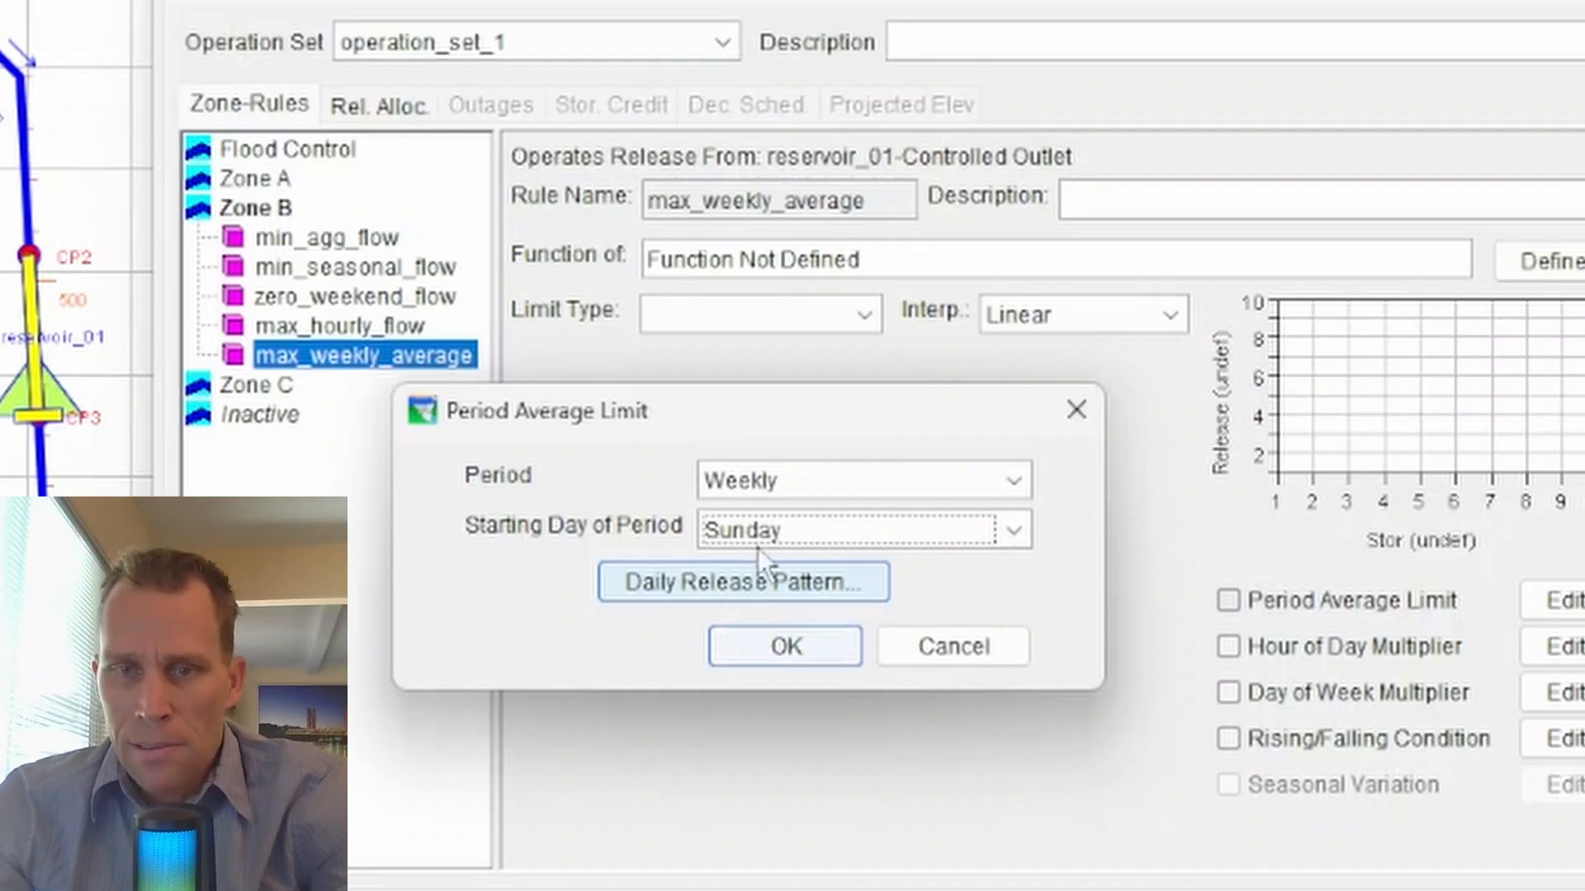
- Open the limit's daily release pattern, enlarge the pattern window, and specify the pattern for Each Day
left_click(771, 585)
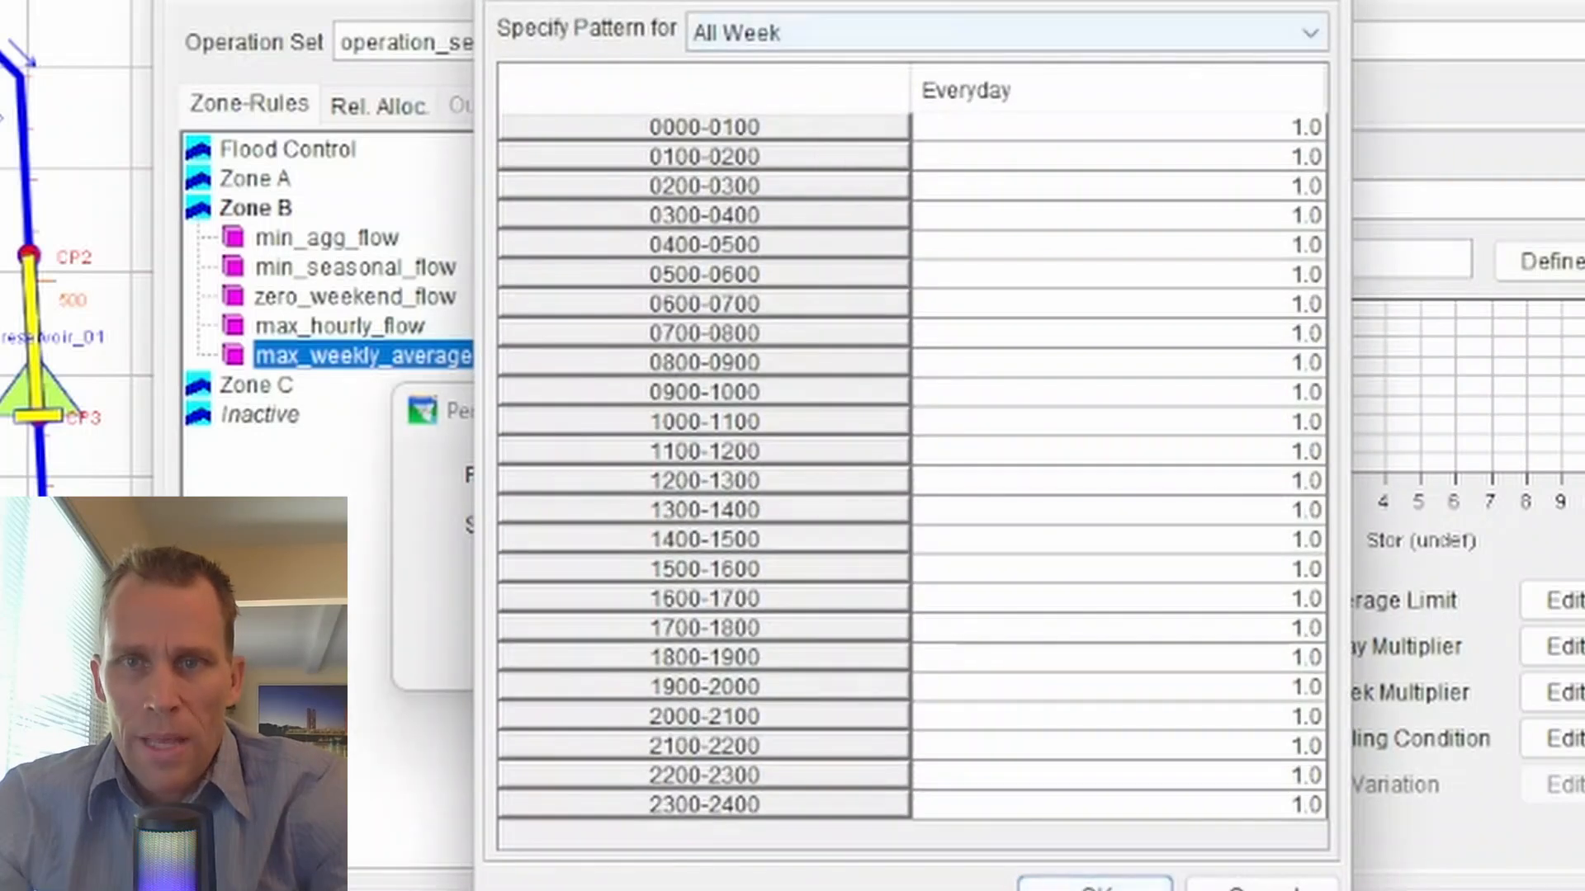
left_click_drag(836, 0, 495, 0)
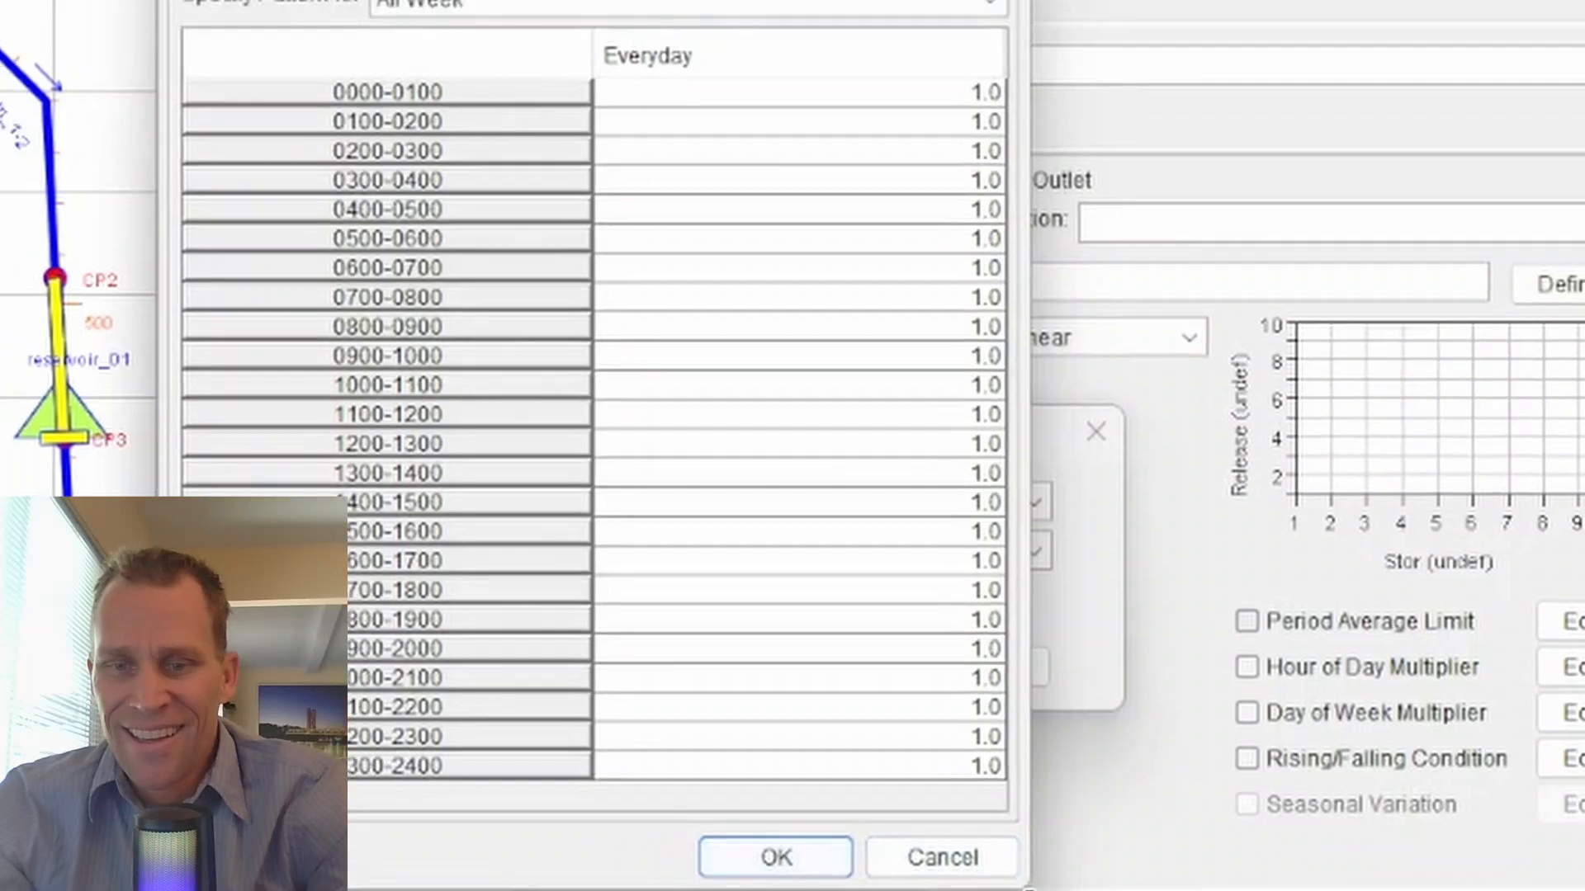
left_click_drag(1007, 868, 1579, 868)
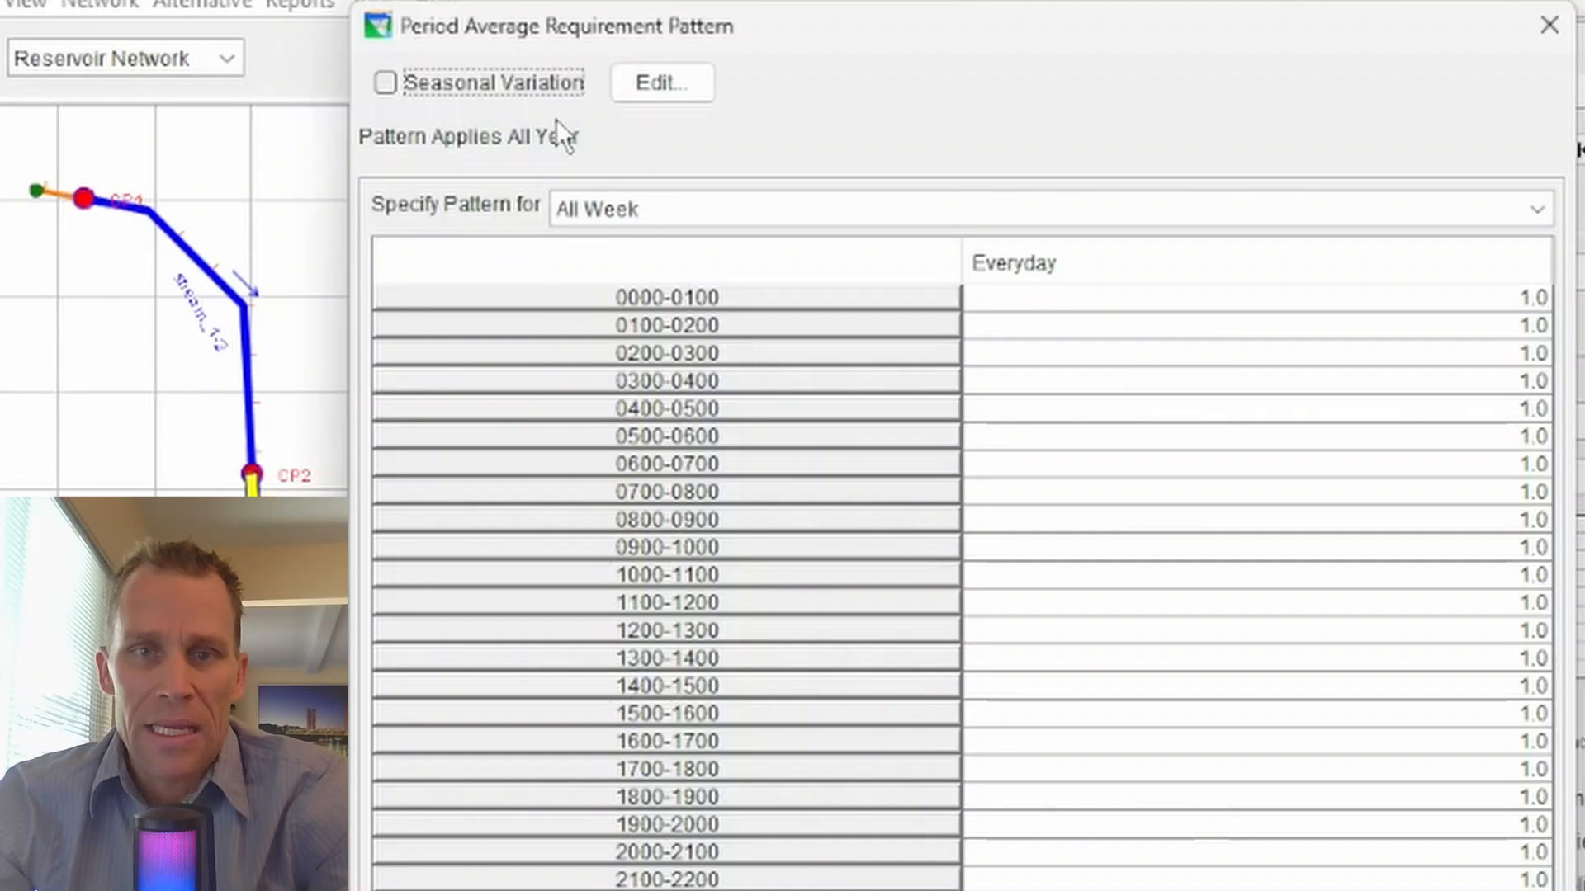
left_click(635, 208)
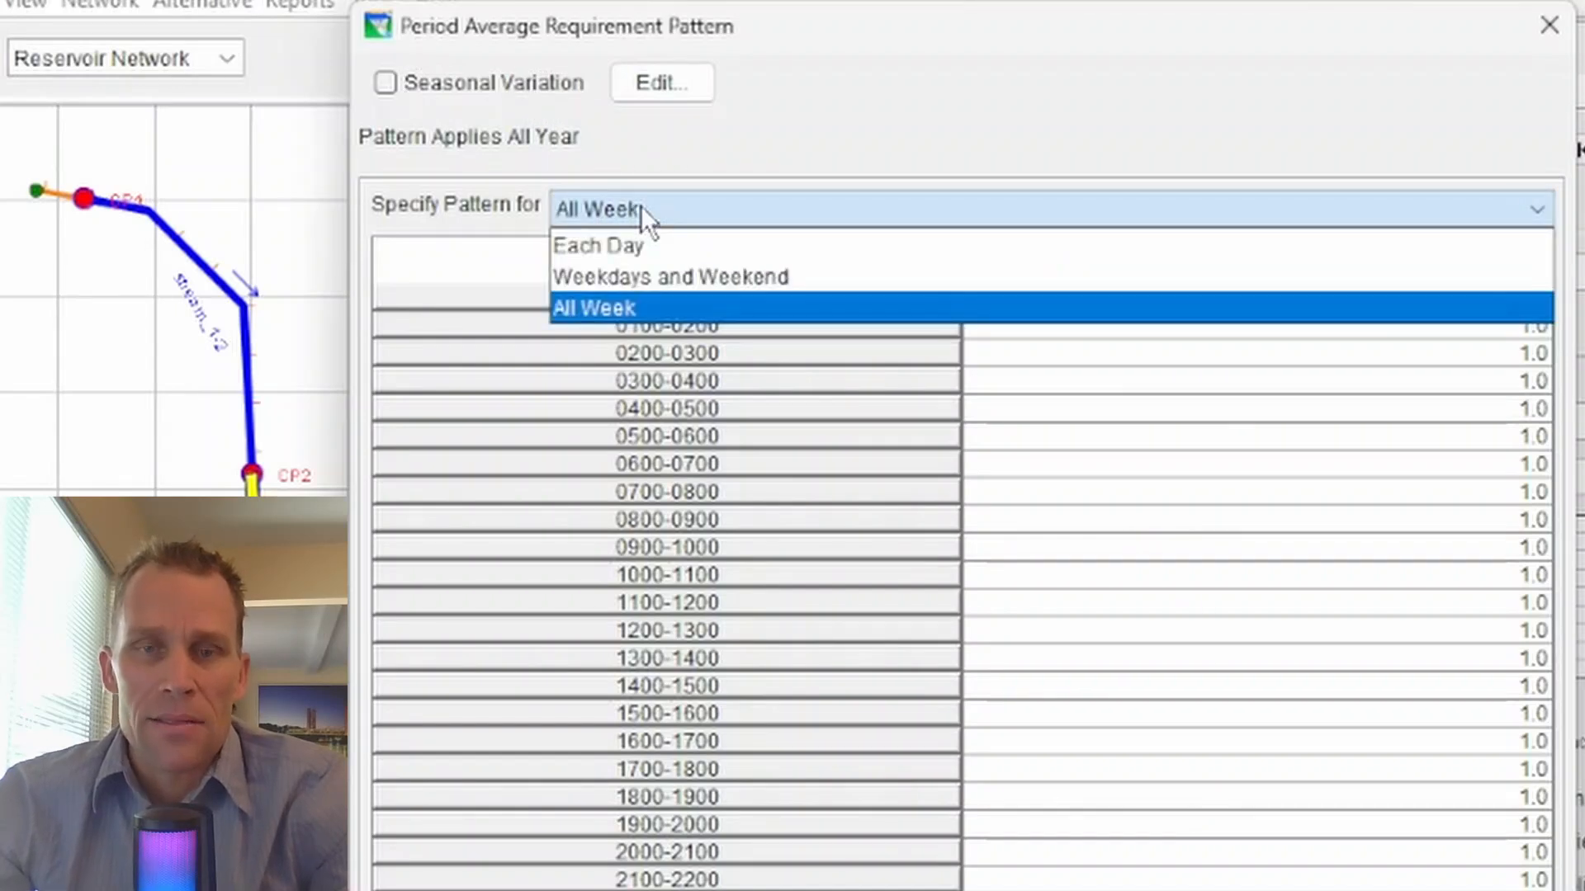
left_click(648, 246)
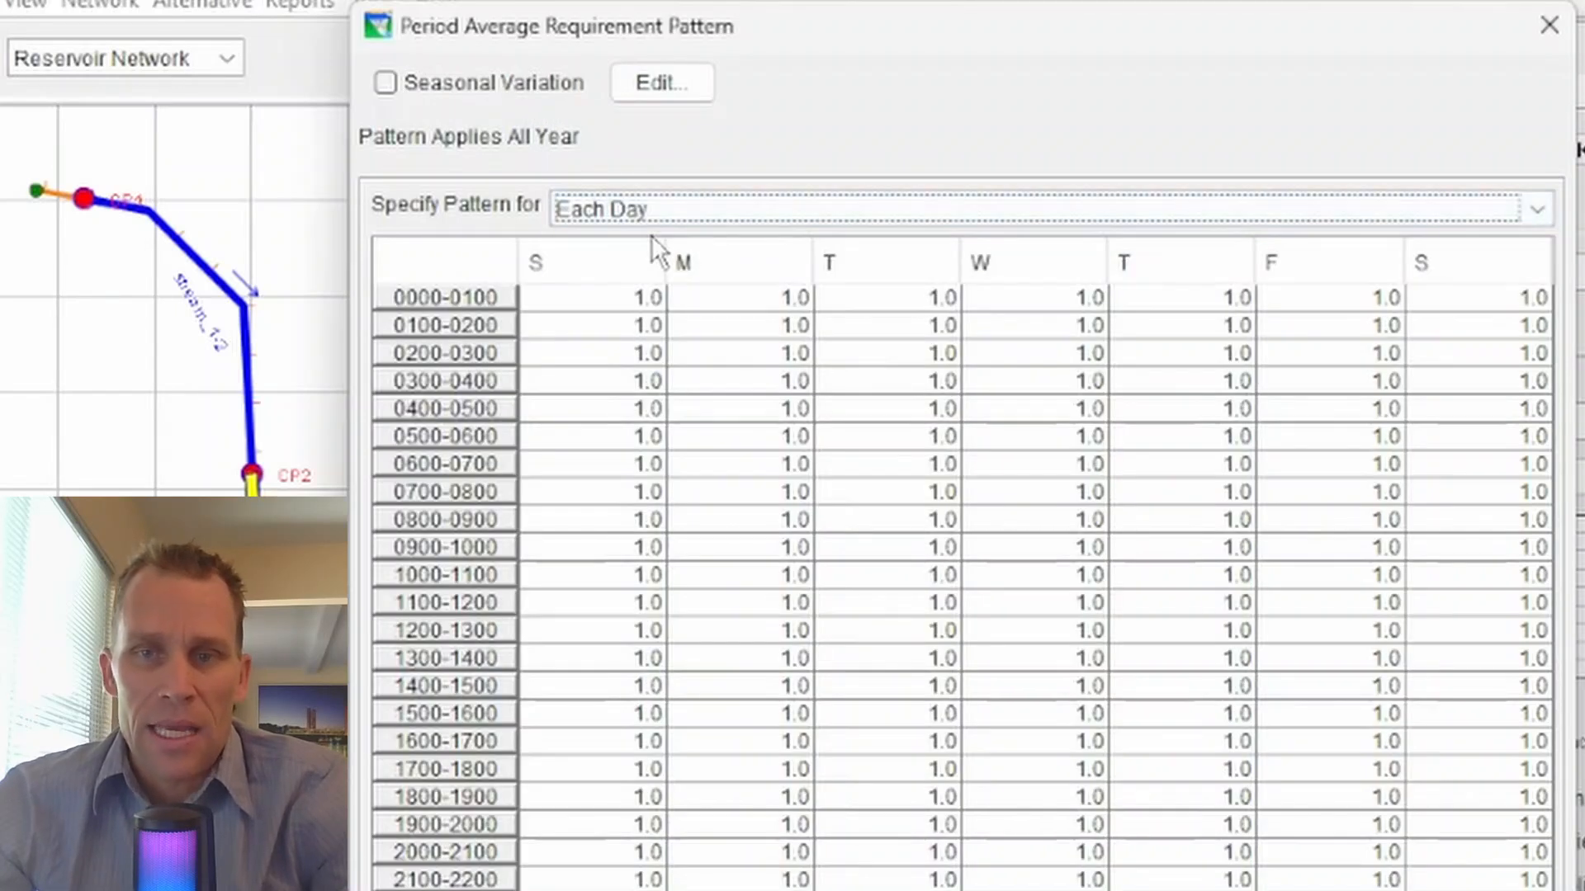
- Switch the release pattern to Weekdays and Weekend and back to Each Day
left_click(647, 216)
left_click(678, 279)
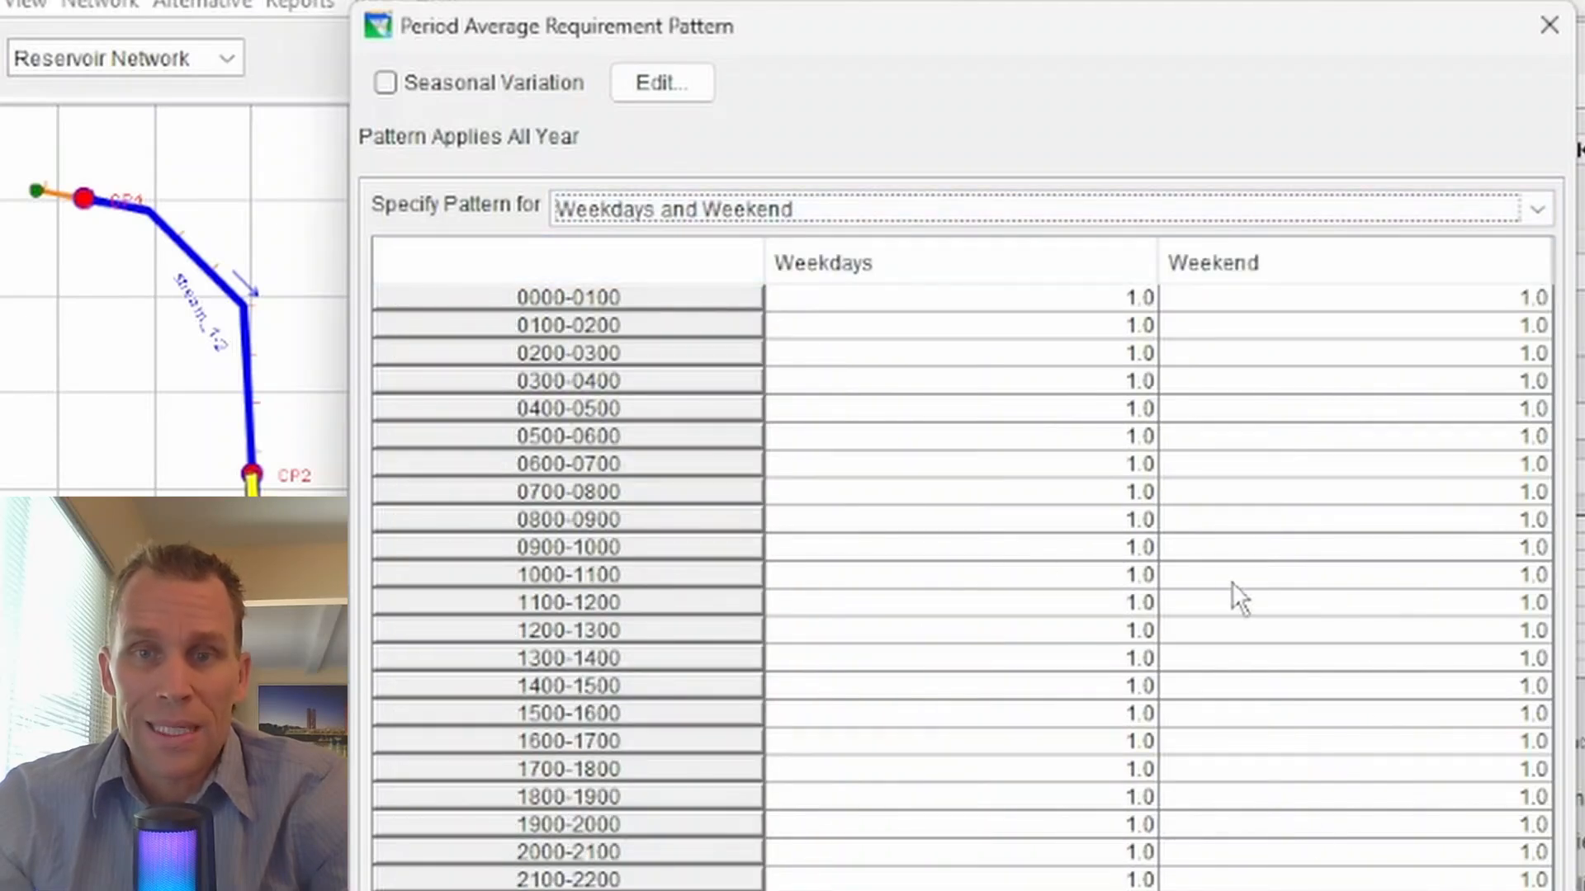
left_click(682, 205)
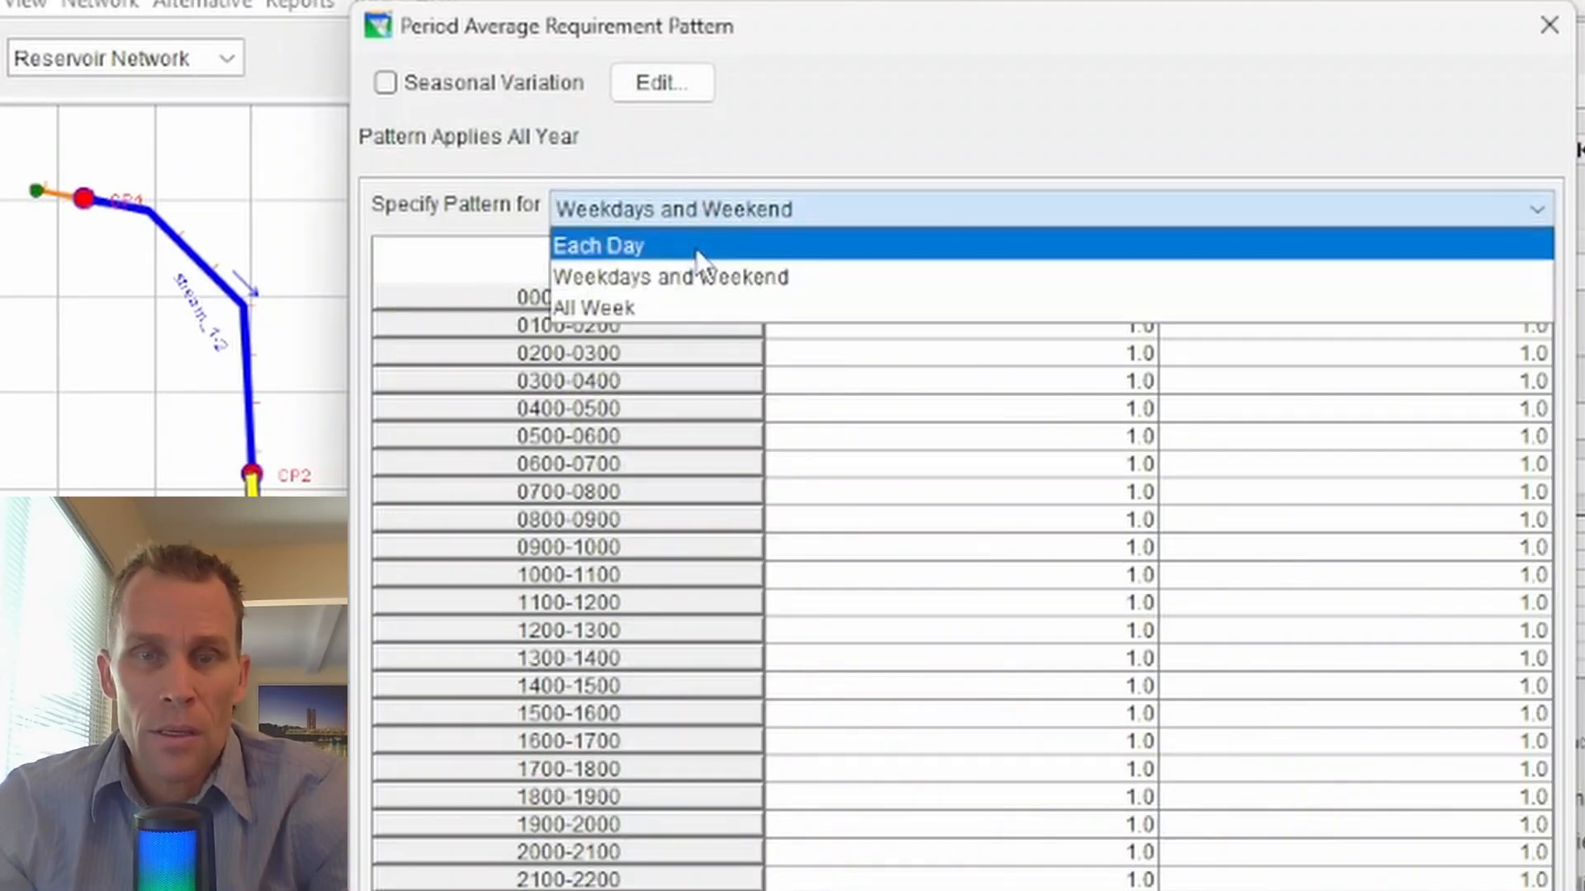
left_click(698, 248)
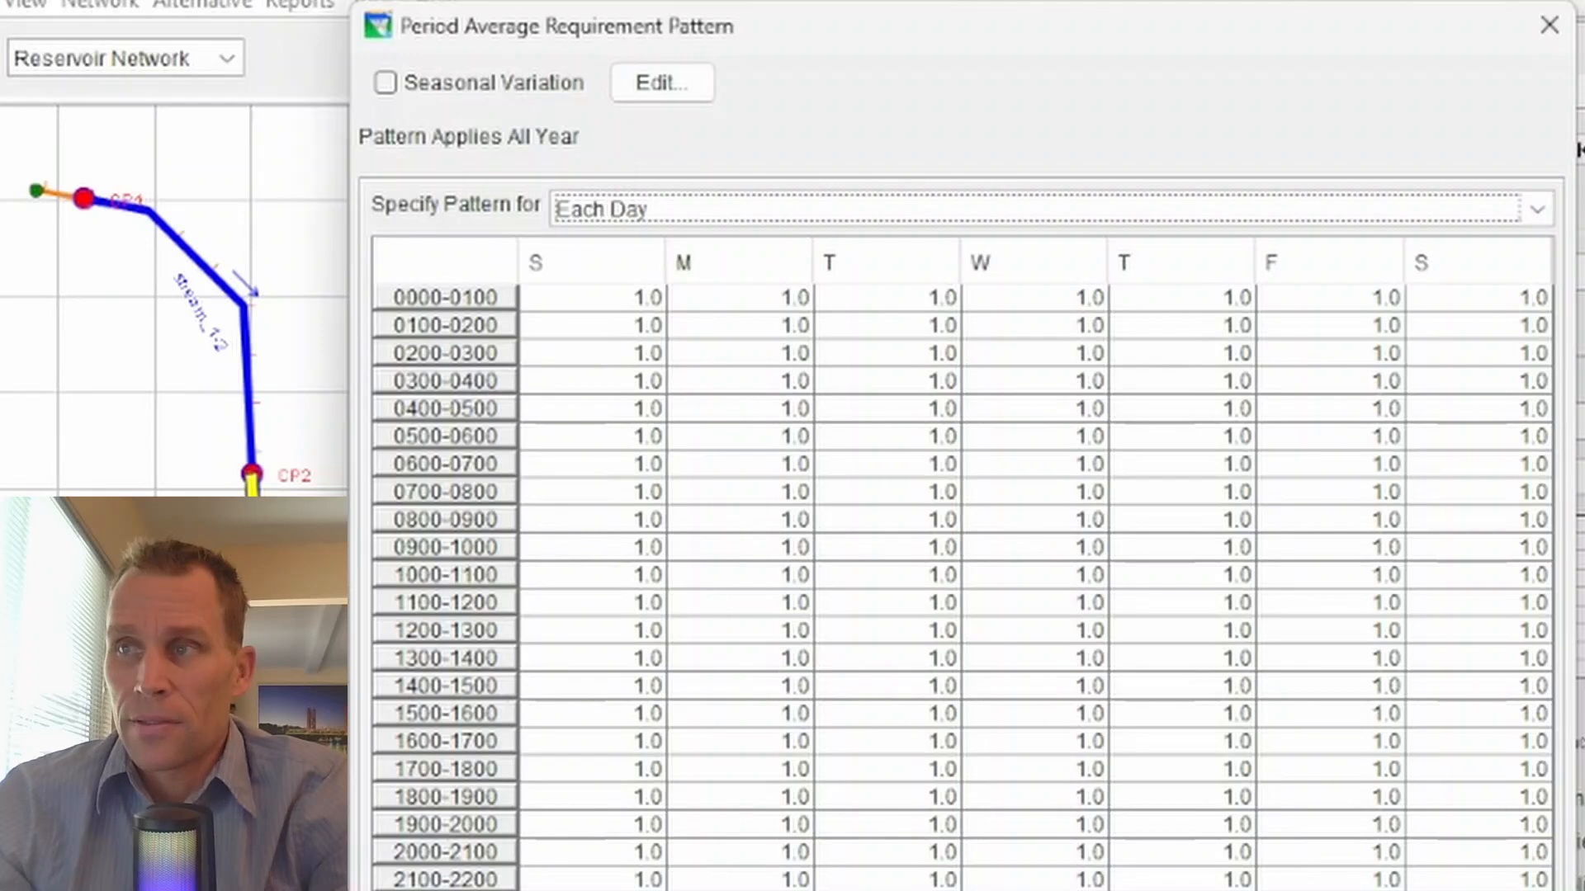
- Enable Seasonal Variation for the release pattern and select the 01Jan season
left_click(385, 84)
left_click(505, 144)
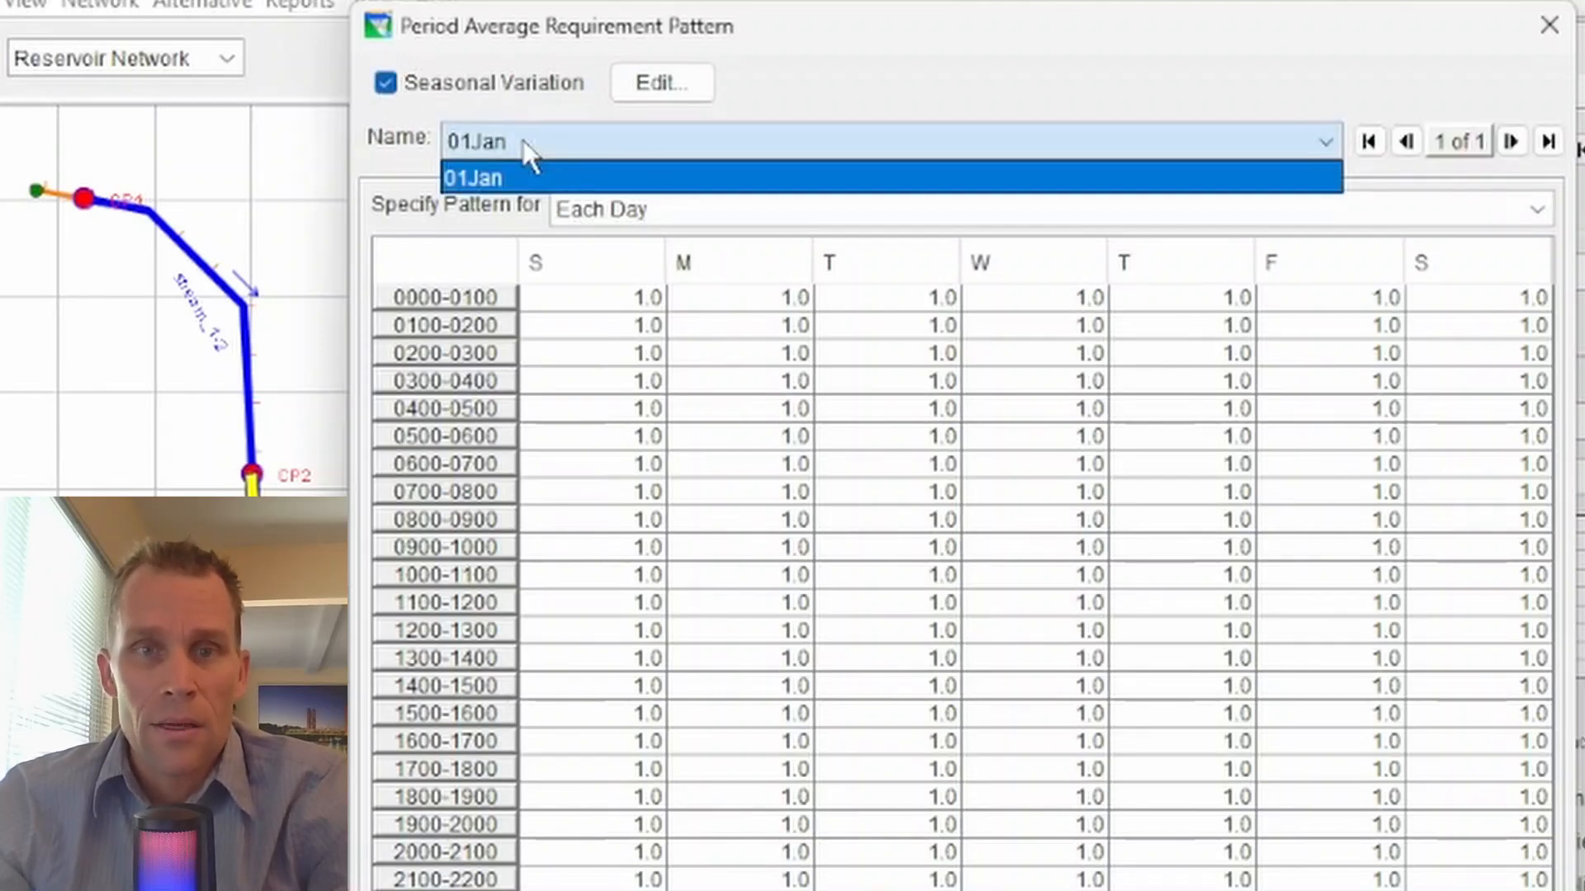
left_click(558, 178)
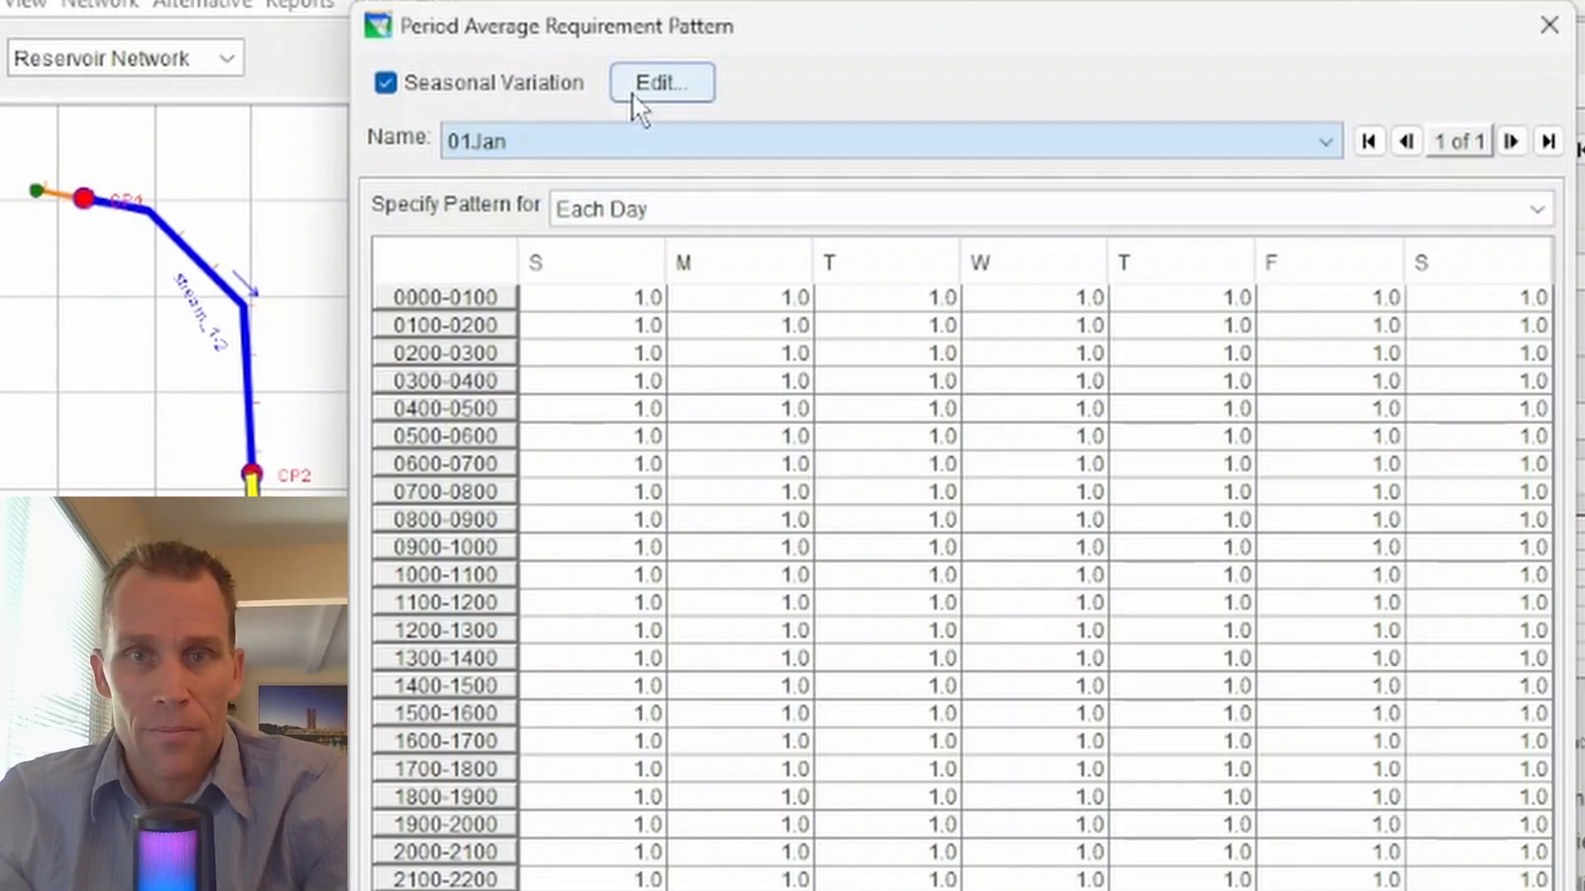
- Define the release pattern's seasons as 01Jan, 01Mar, 01May, 01Sep and 01Nov
left_click(639, 93)
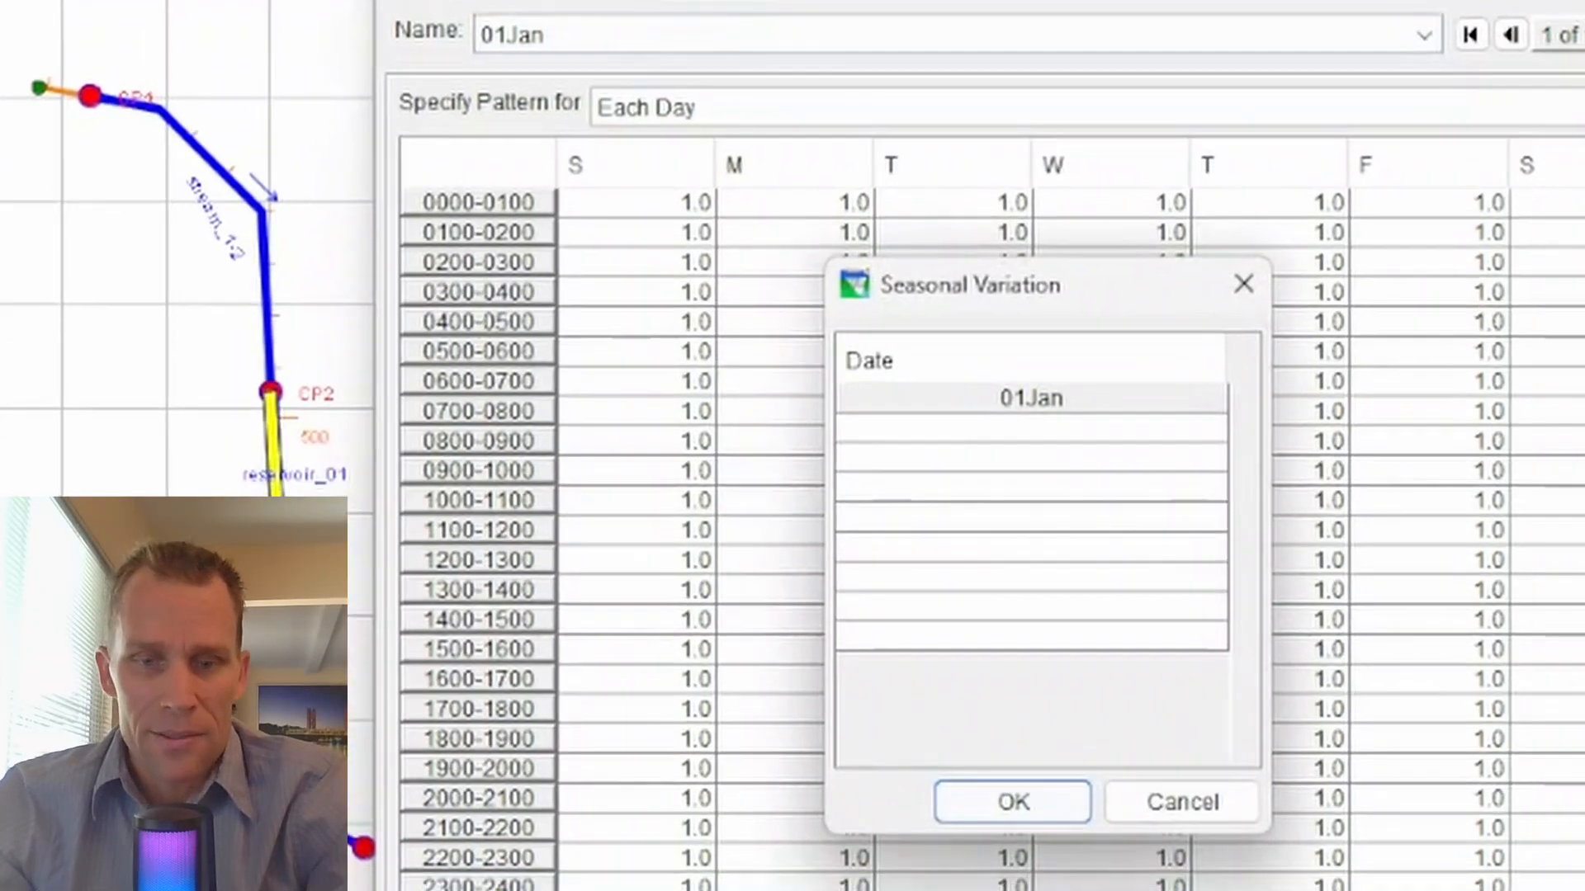
left_click(1003, 407)
type("01Jan 01Mar 01May 01Sep 01Nov")
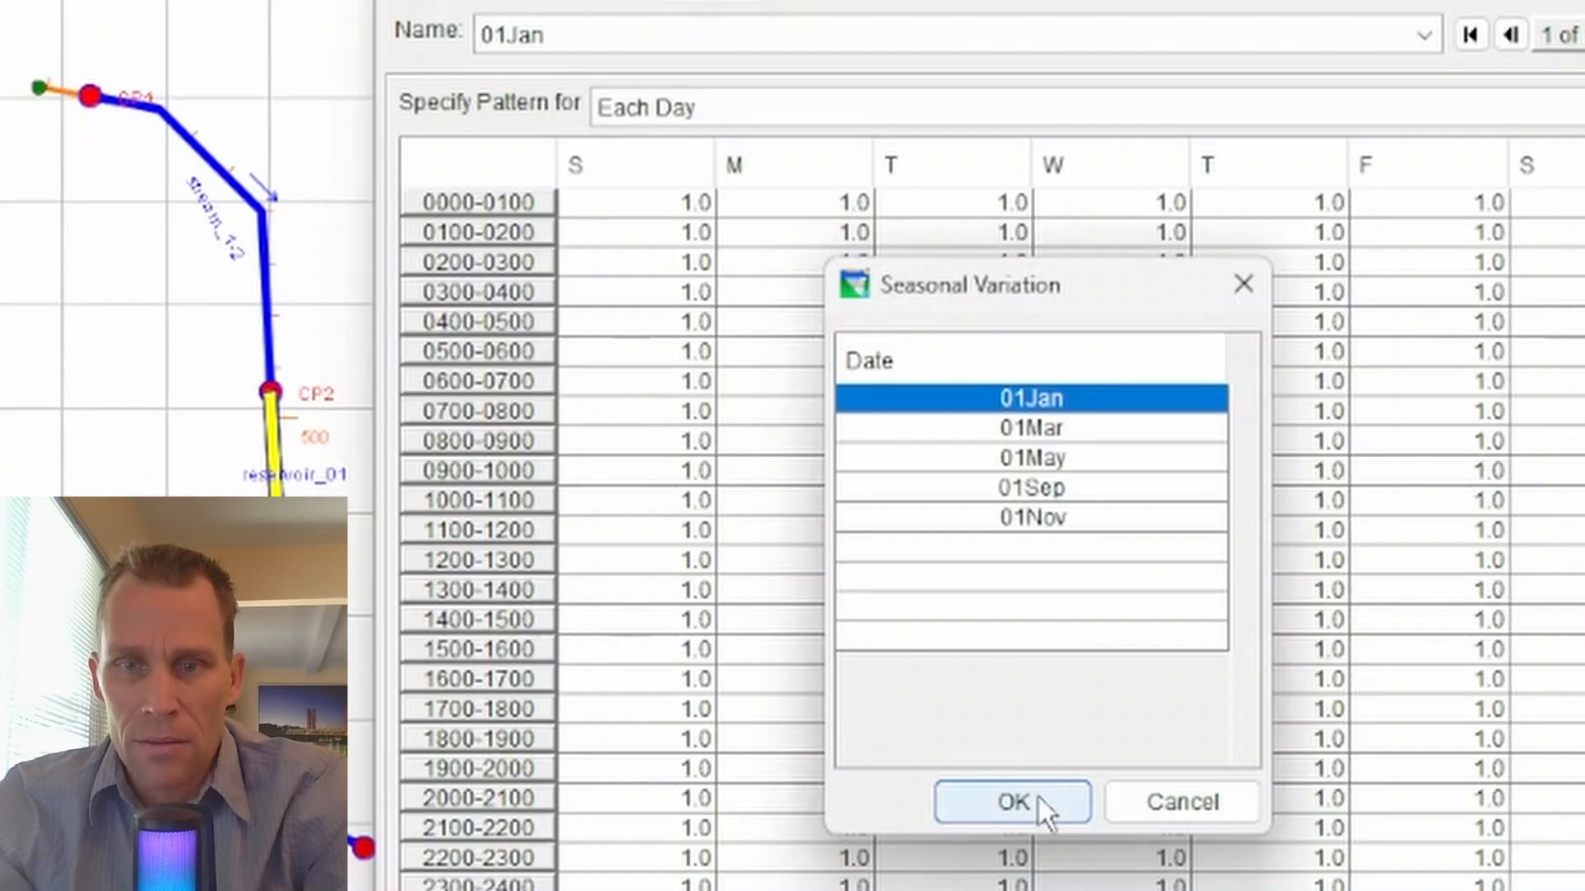
left_click(1037, 800)
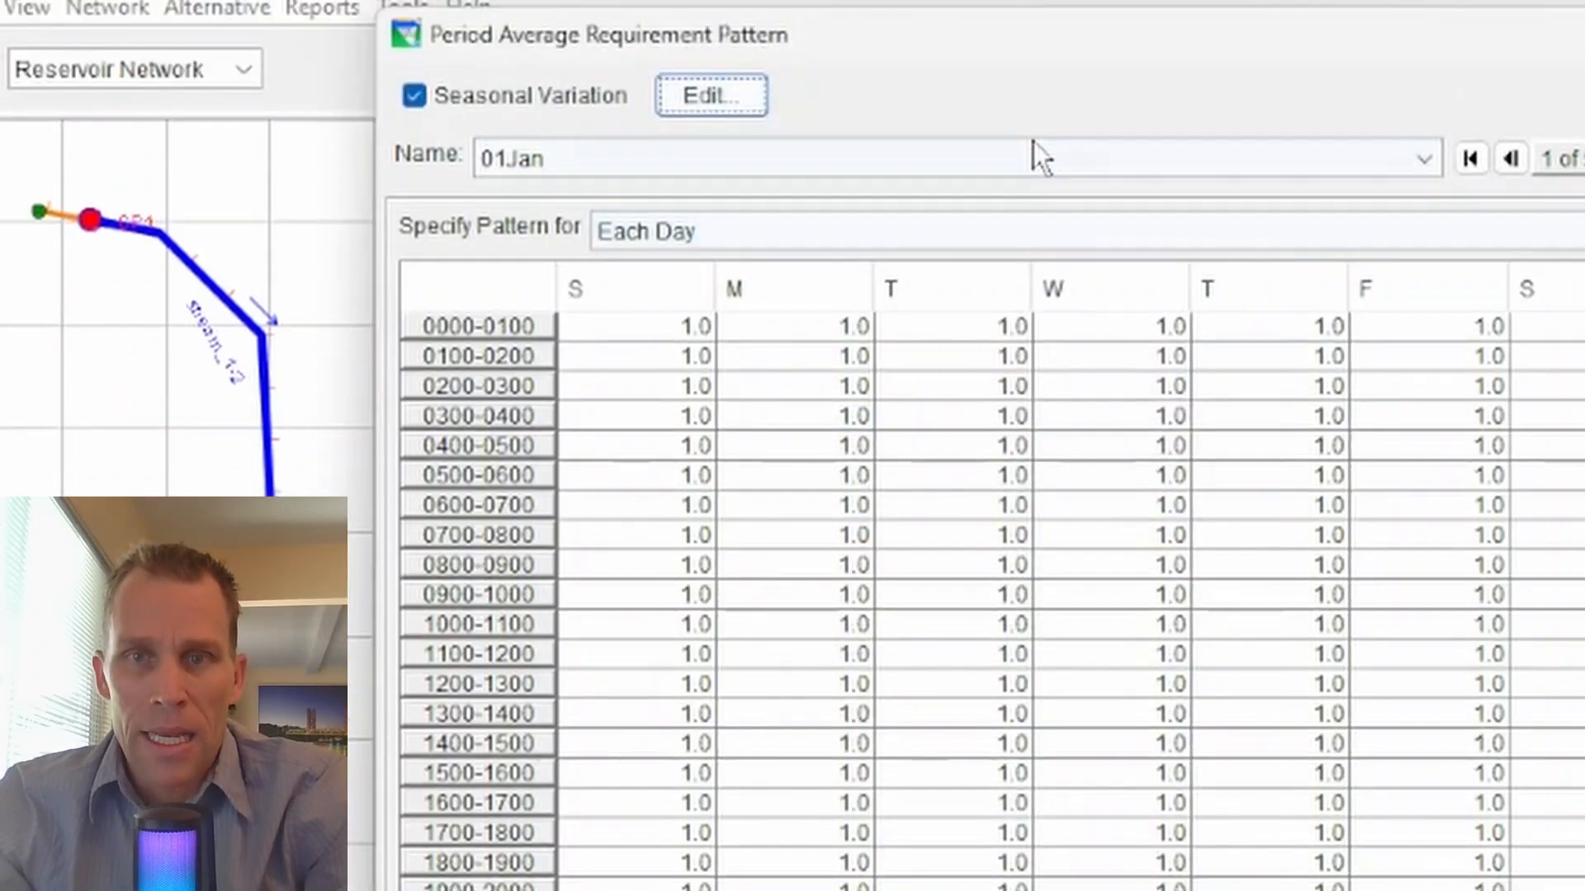
- Specify the 01May season's release pattern for Each Day, and close the pattern and the period average limit without applying them
left_click(1009, 91)
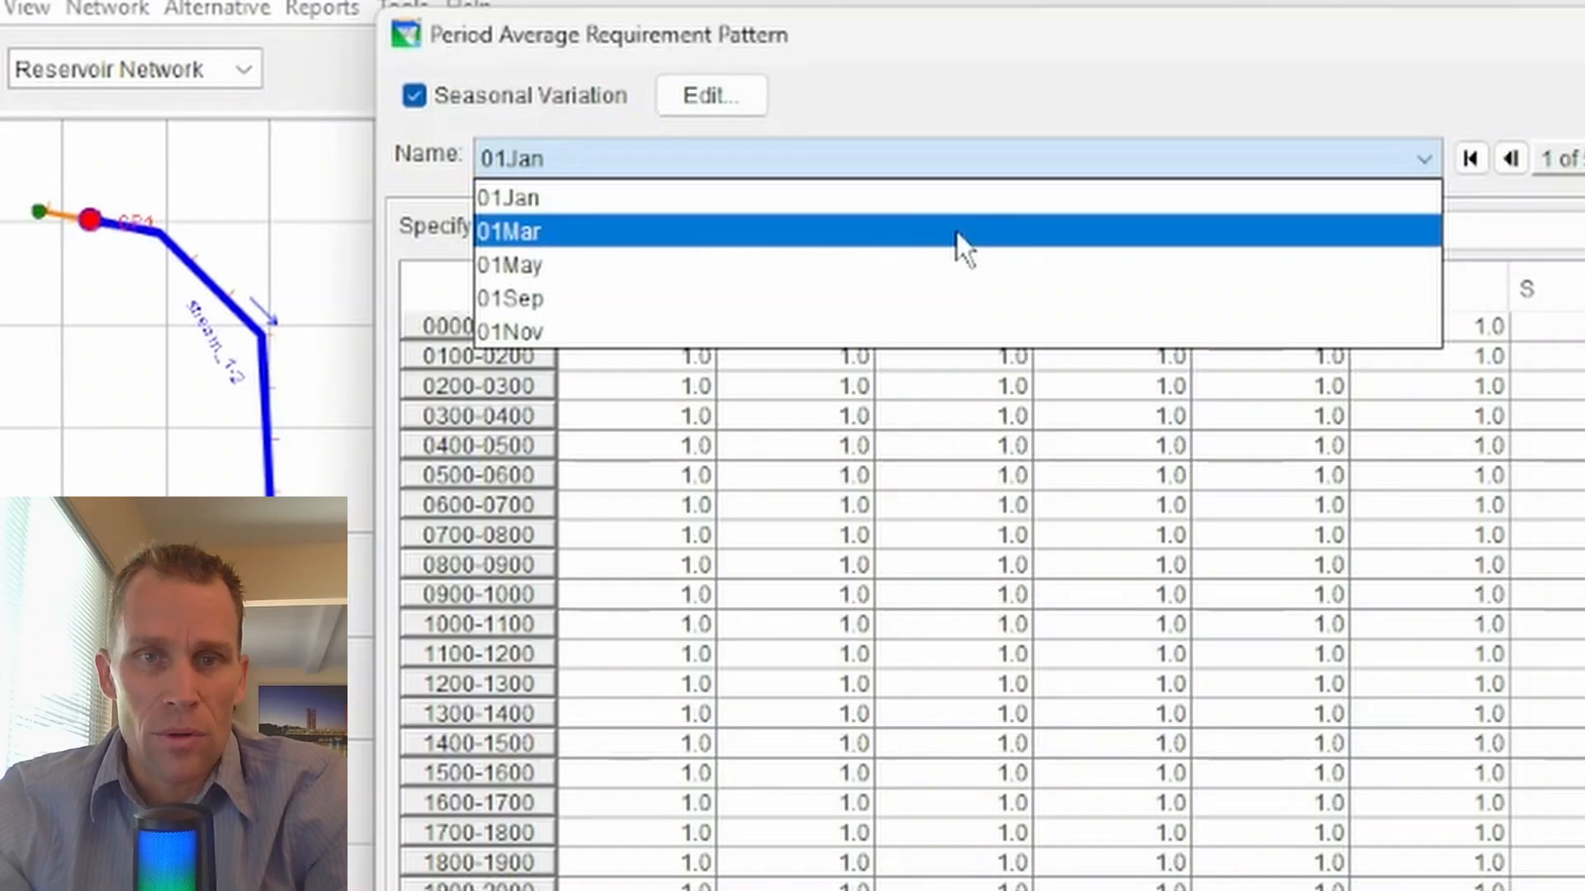
left_click(958, 232)
left_click(918, 158)
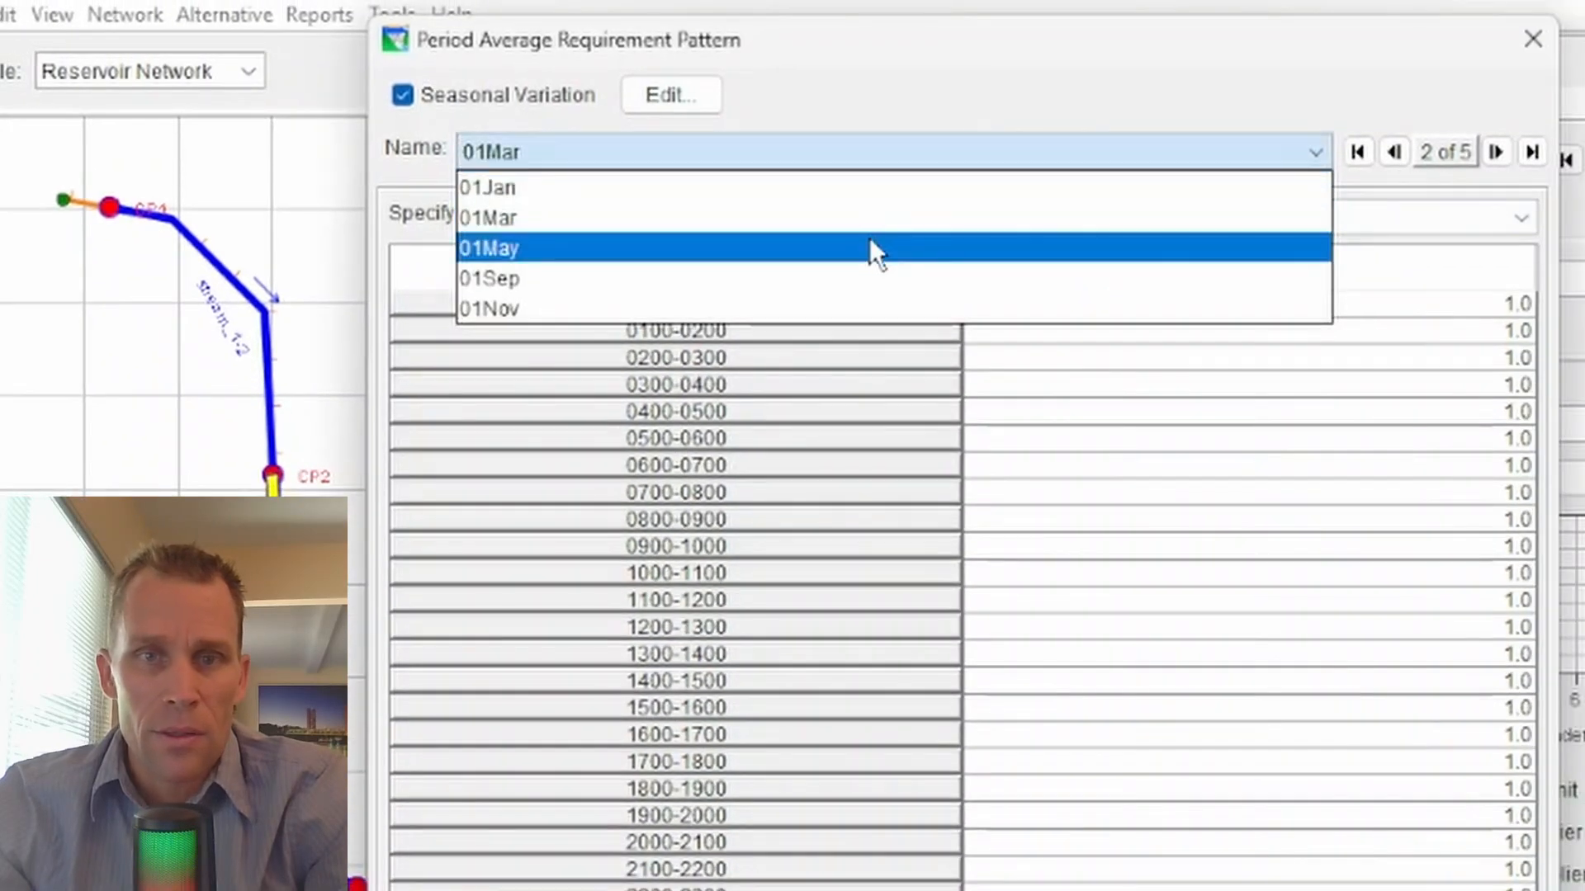
left_click(911, 262)
left_click(897, 225)
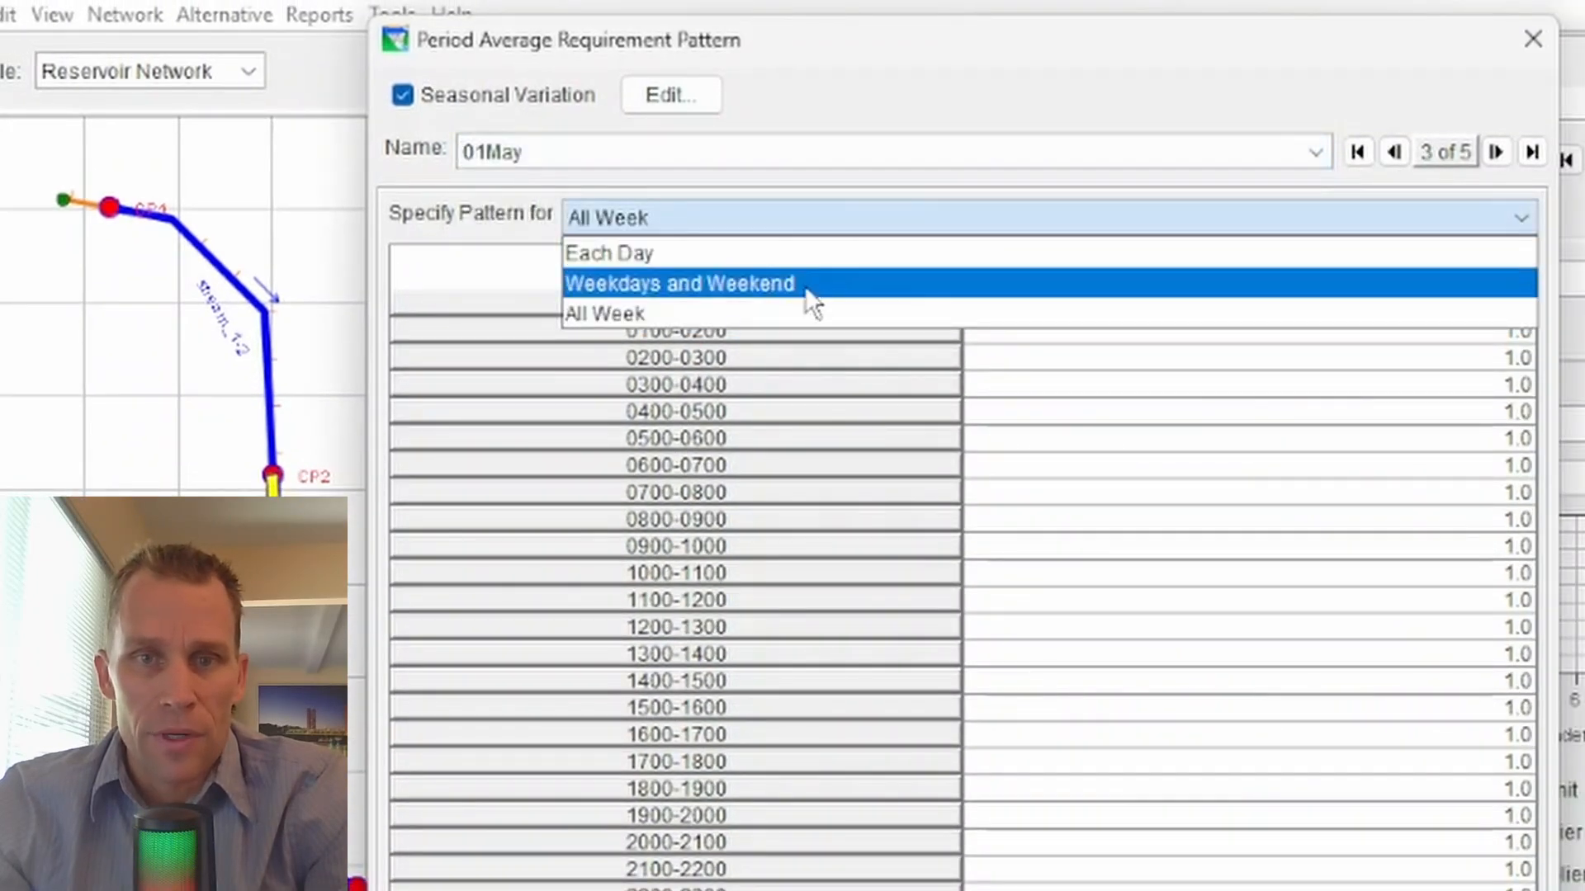
left_click(808, 253)
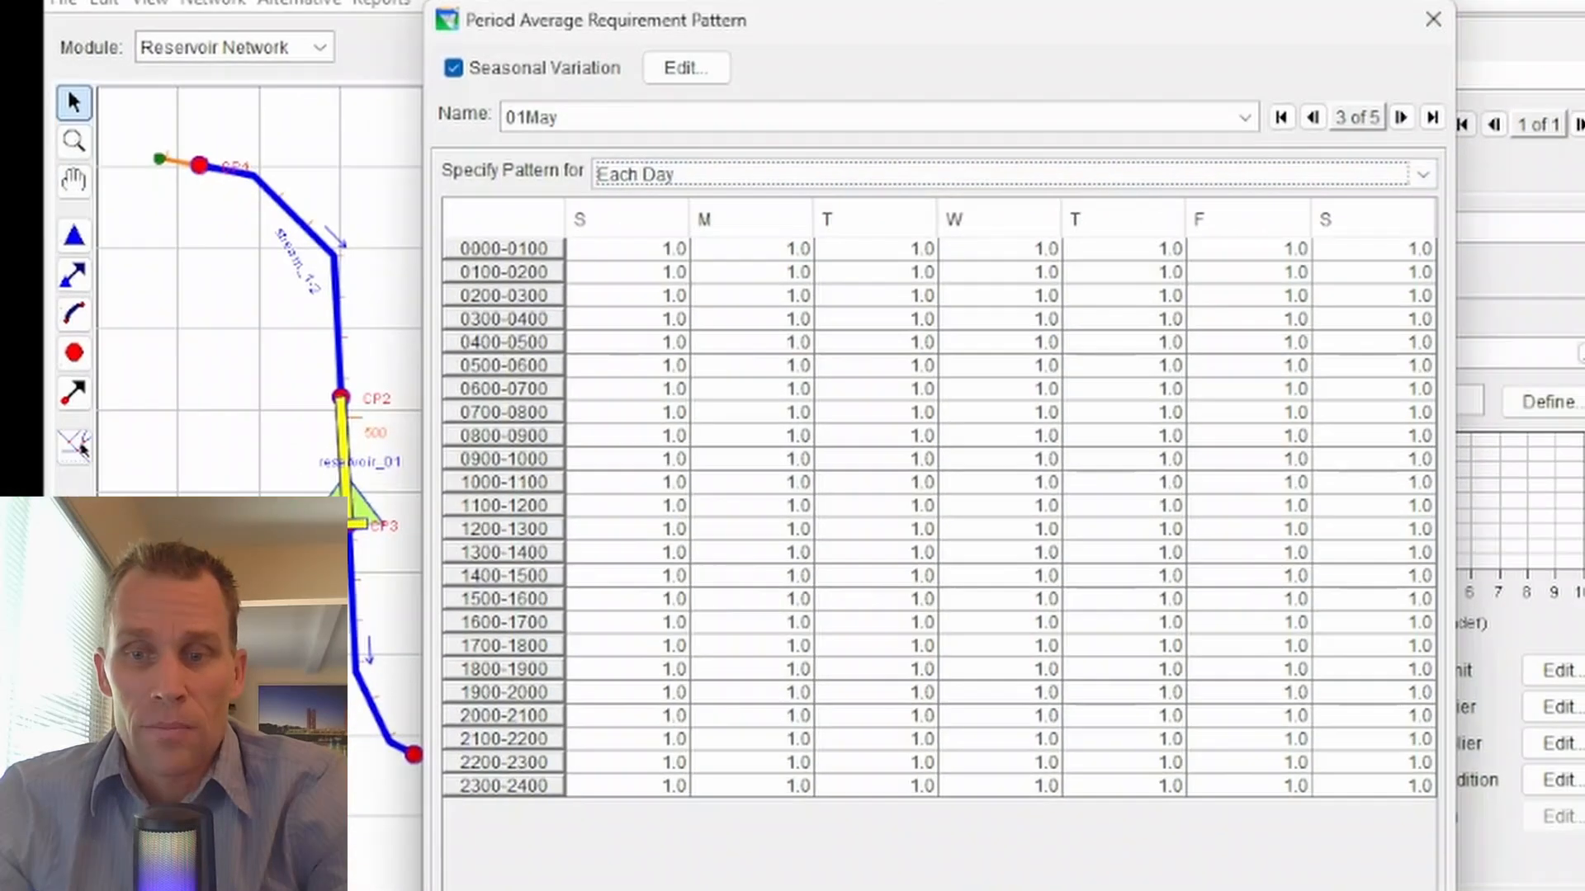
left_click(1214, 871)
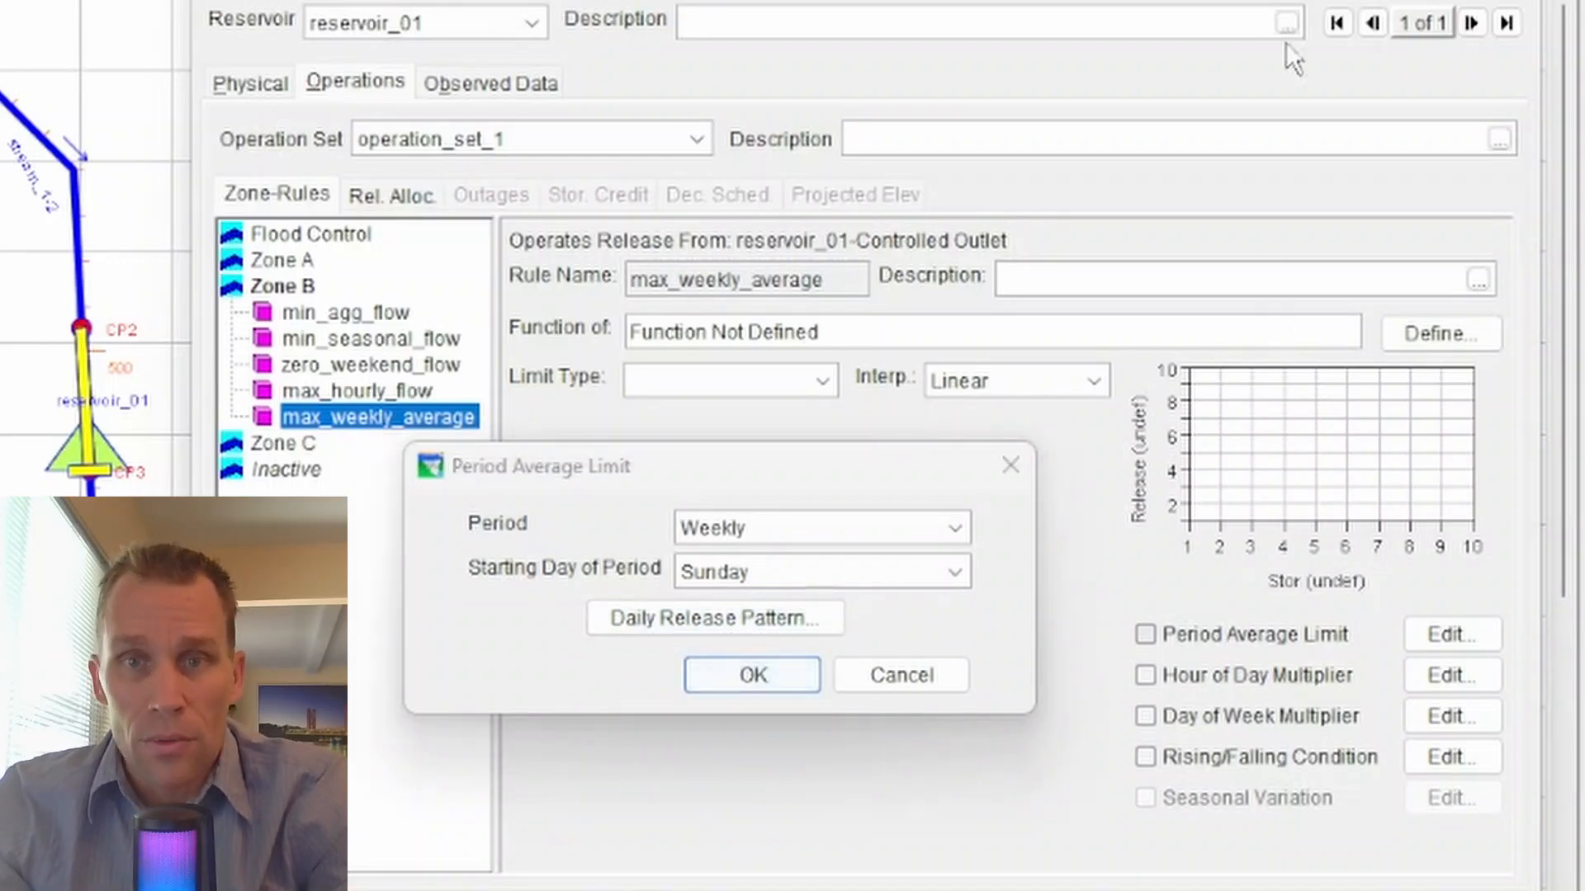
left_click(1008, 467)
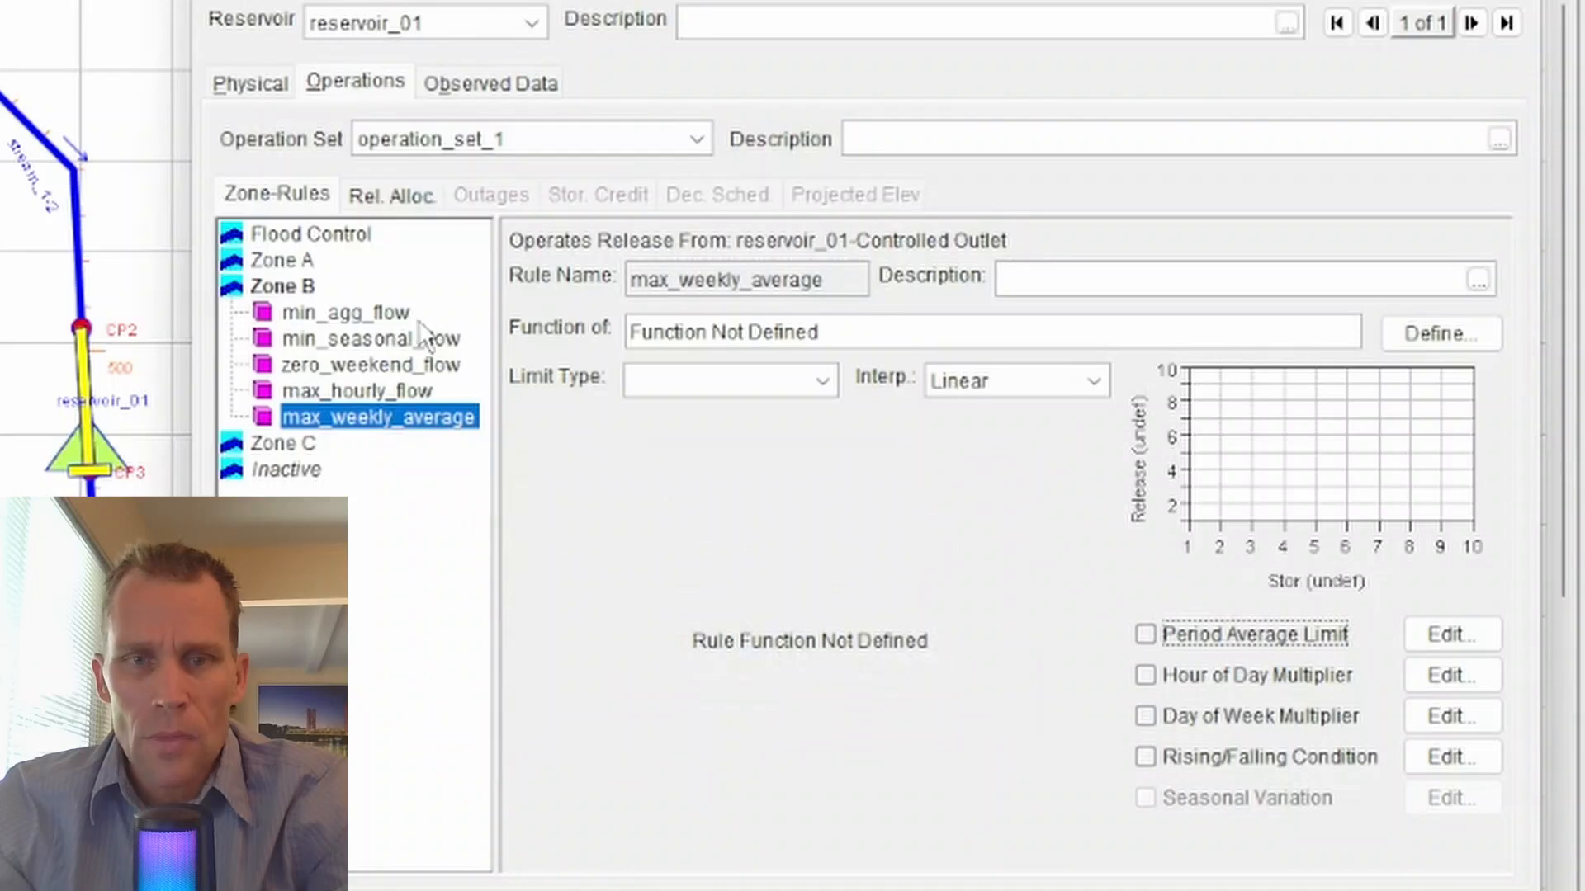
- Start a new operating rule in Zone B and name it max_rising_inflow
right_click(285, 286)
left_click(409, 219)
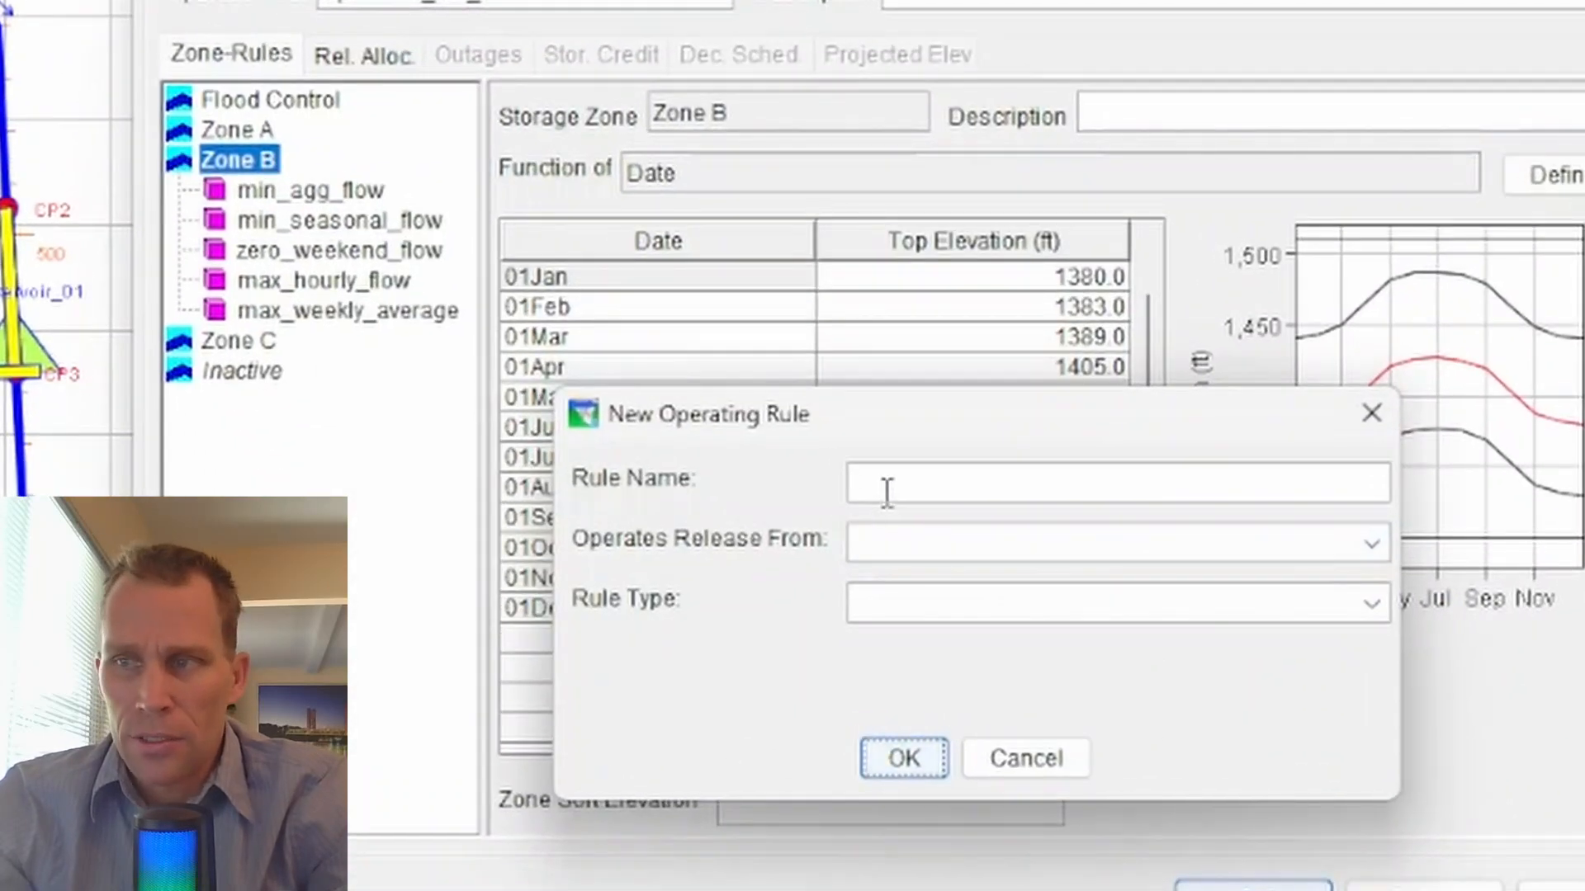
left_click(886, 493)
type("max_")
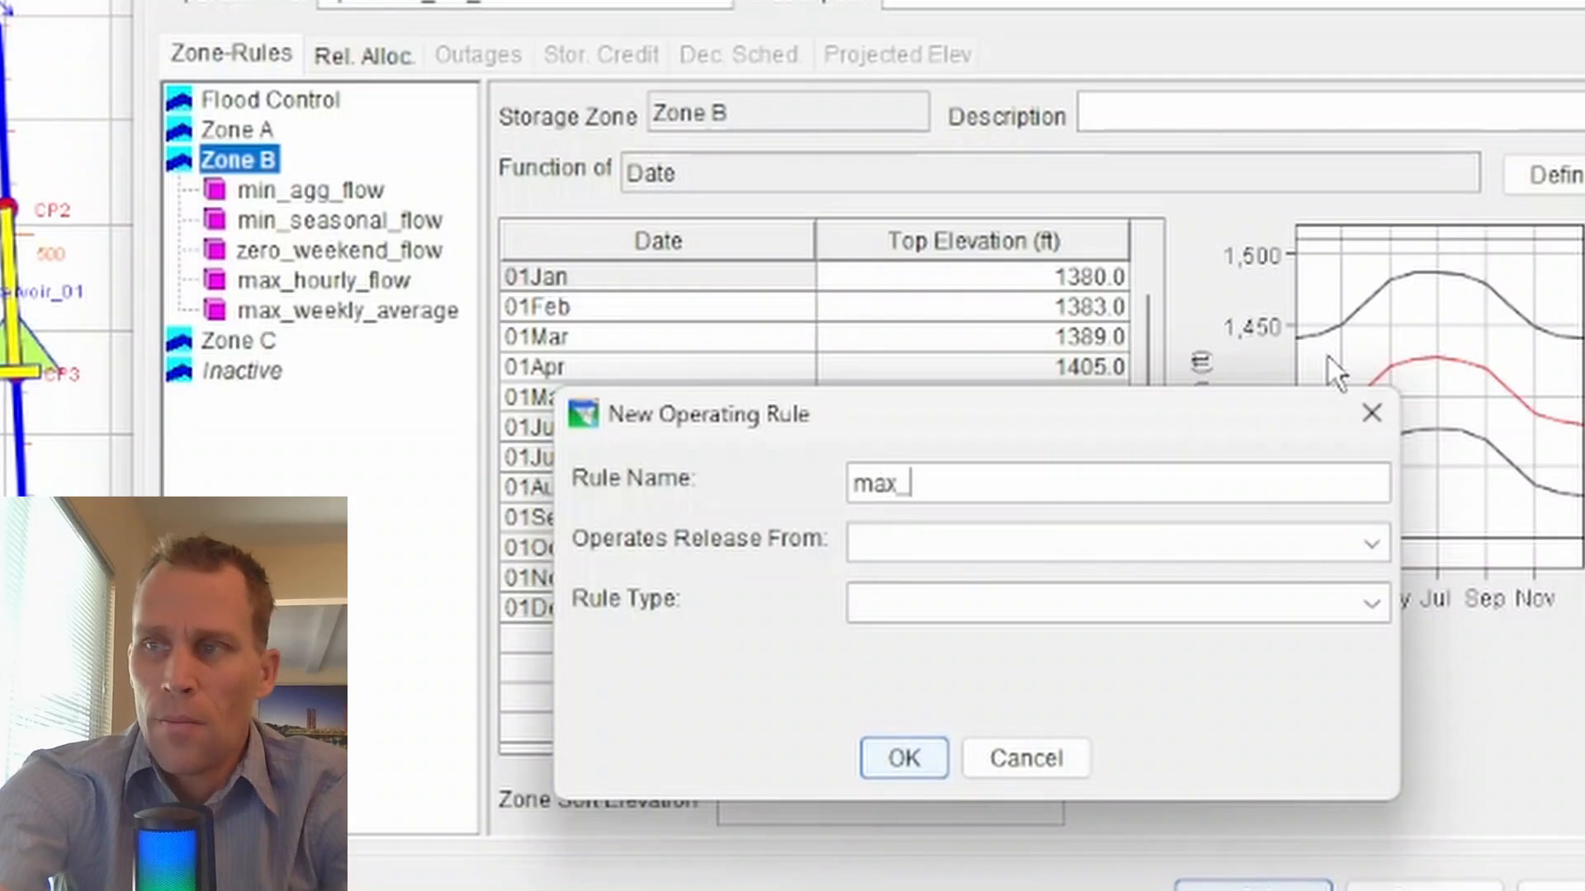
type("rising_inf")
key("BackSpace")
type("inf")
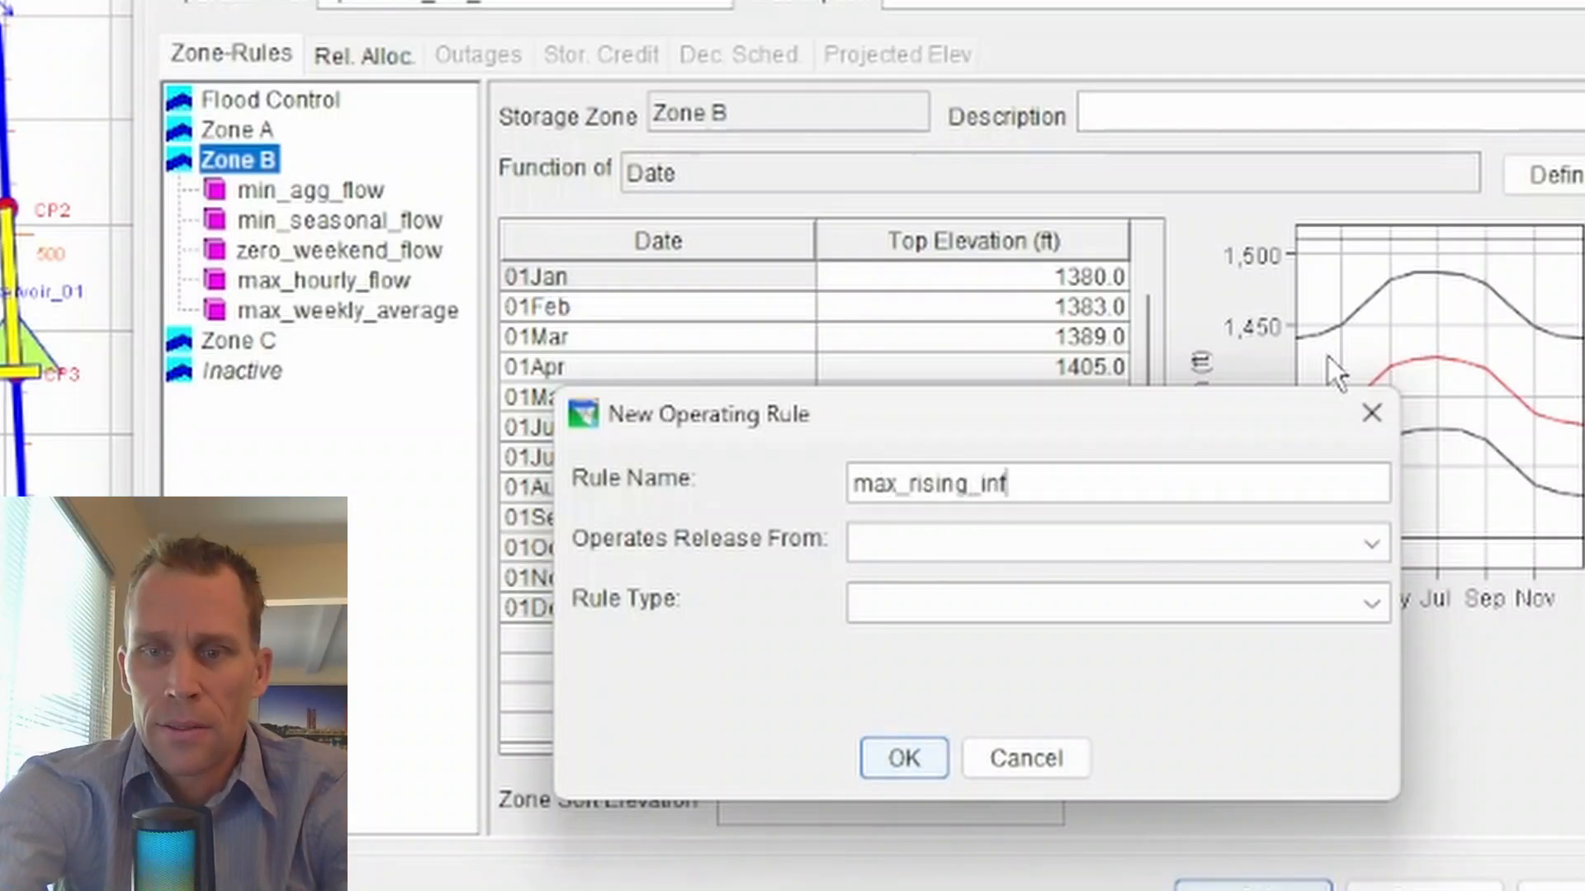
type("low")
- Create the rule as a Release Function operating the release from reservoir_01-Controlled Outlet
left_click(894, 549)
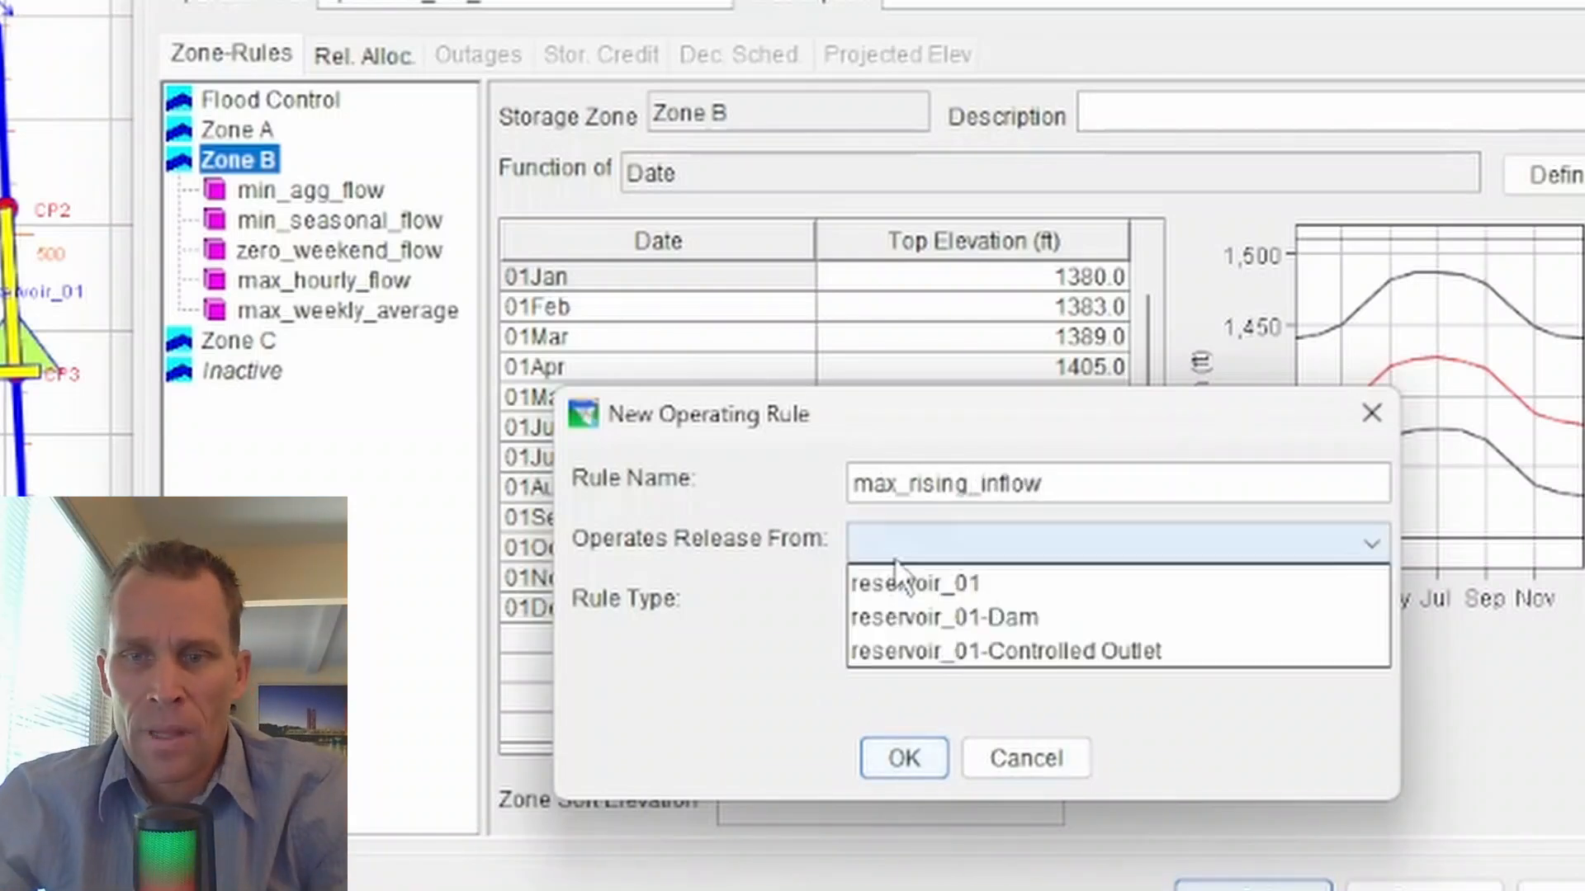
left_click(928, 651)
left_click(1011, 611)
left_click(1011, 614)
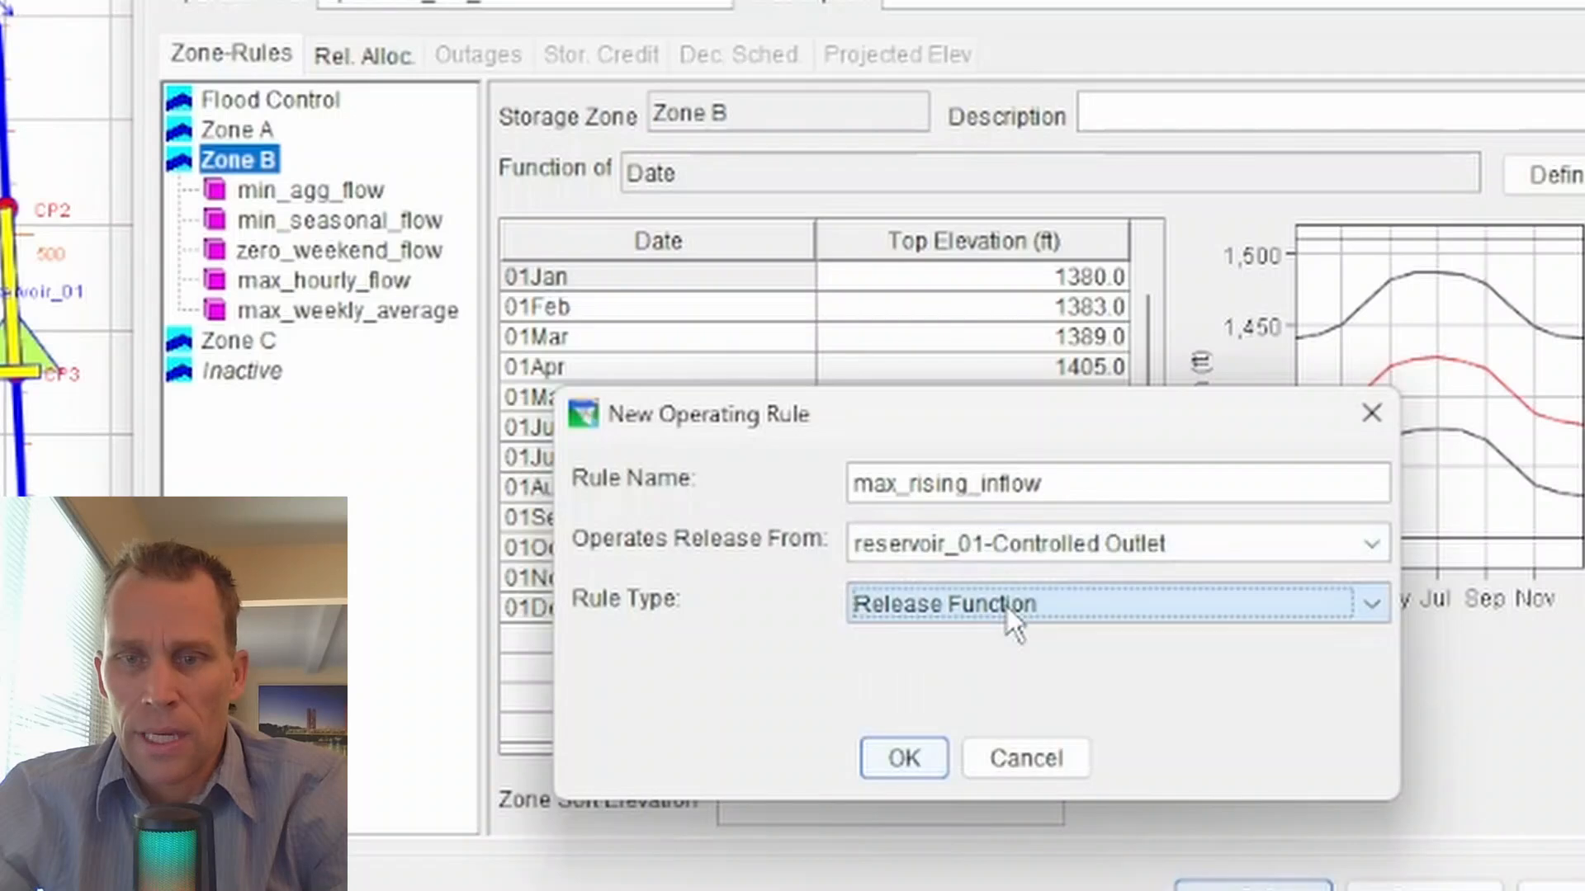
left_click(904, 756)
left_click(523, 462)
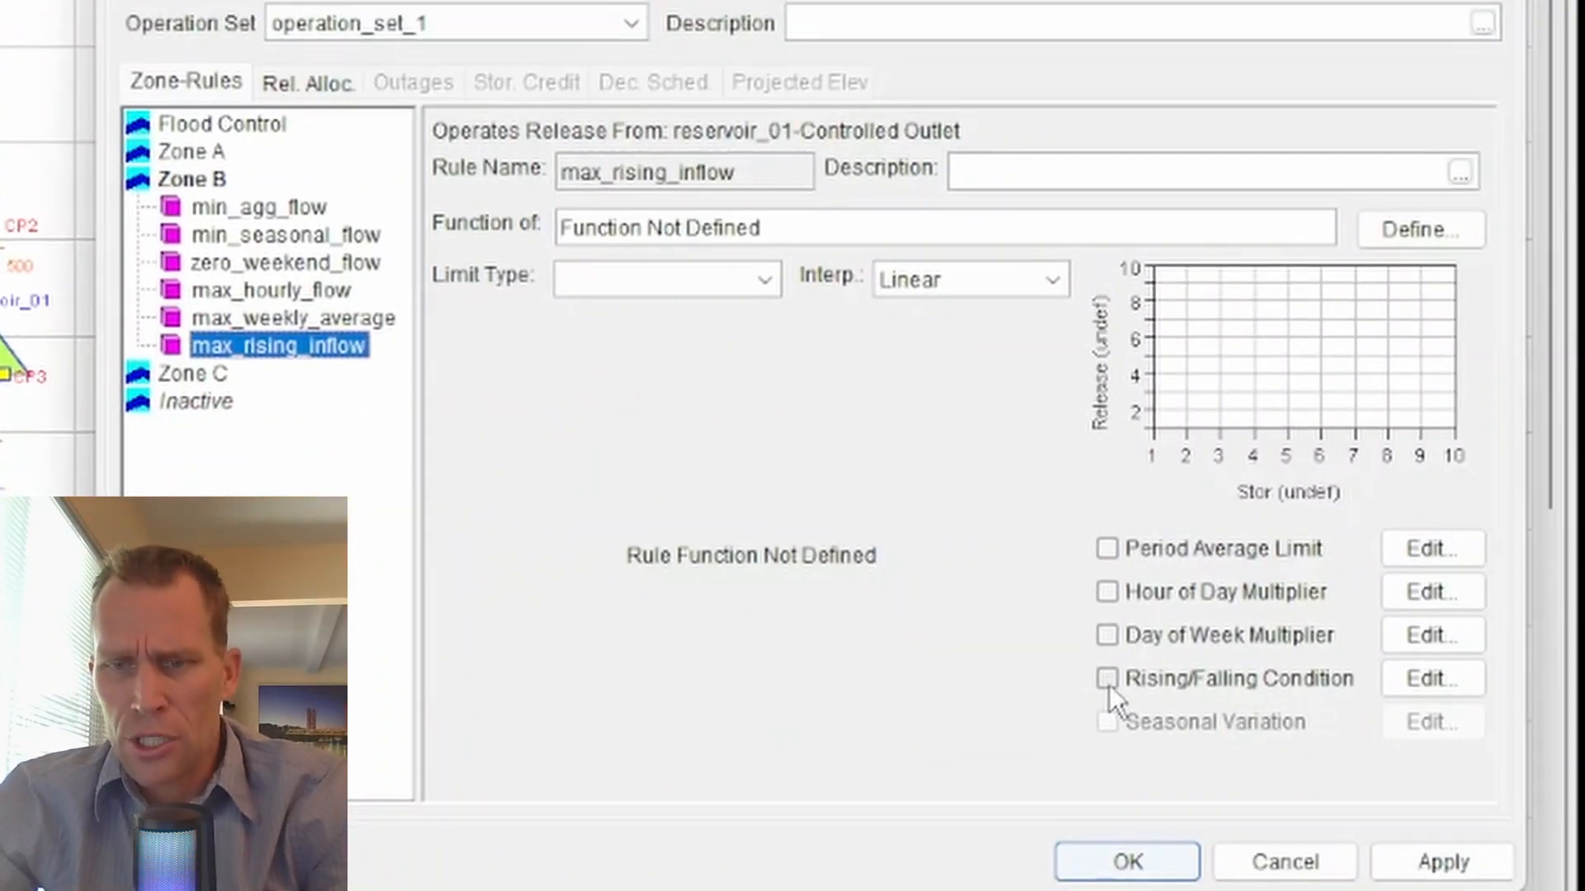
- Add a Rising condition on Pool Elevation to max_rising_inflow with a 3-hour averaging period and a 5 ft tolerance
left_click(1107, 683)
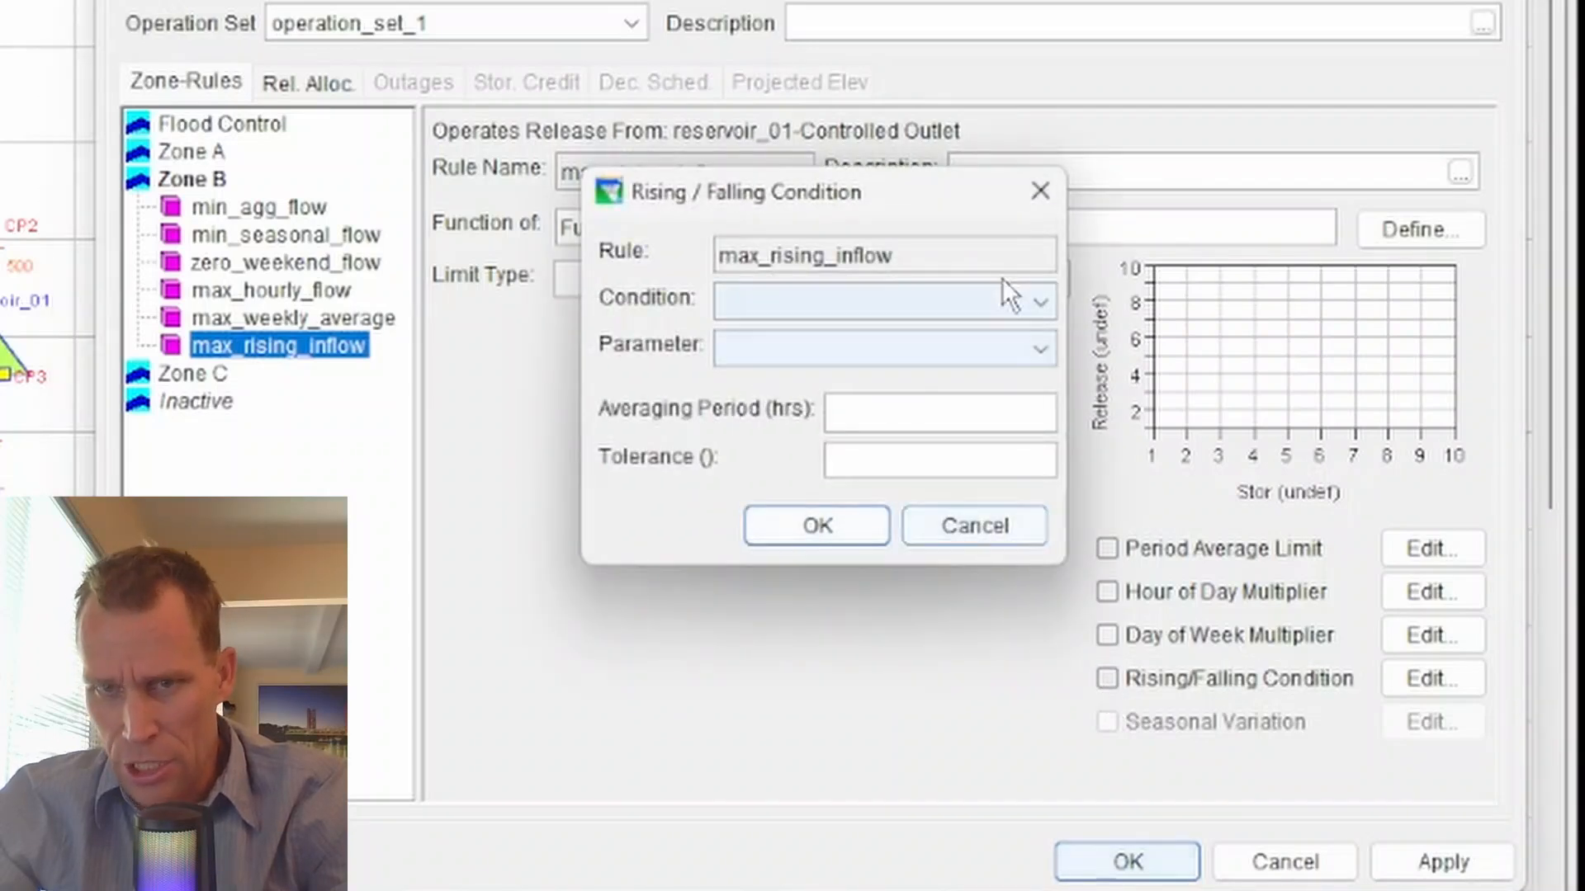
left_click_drag(938, 212, 819, 251)
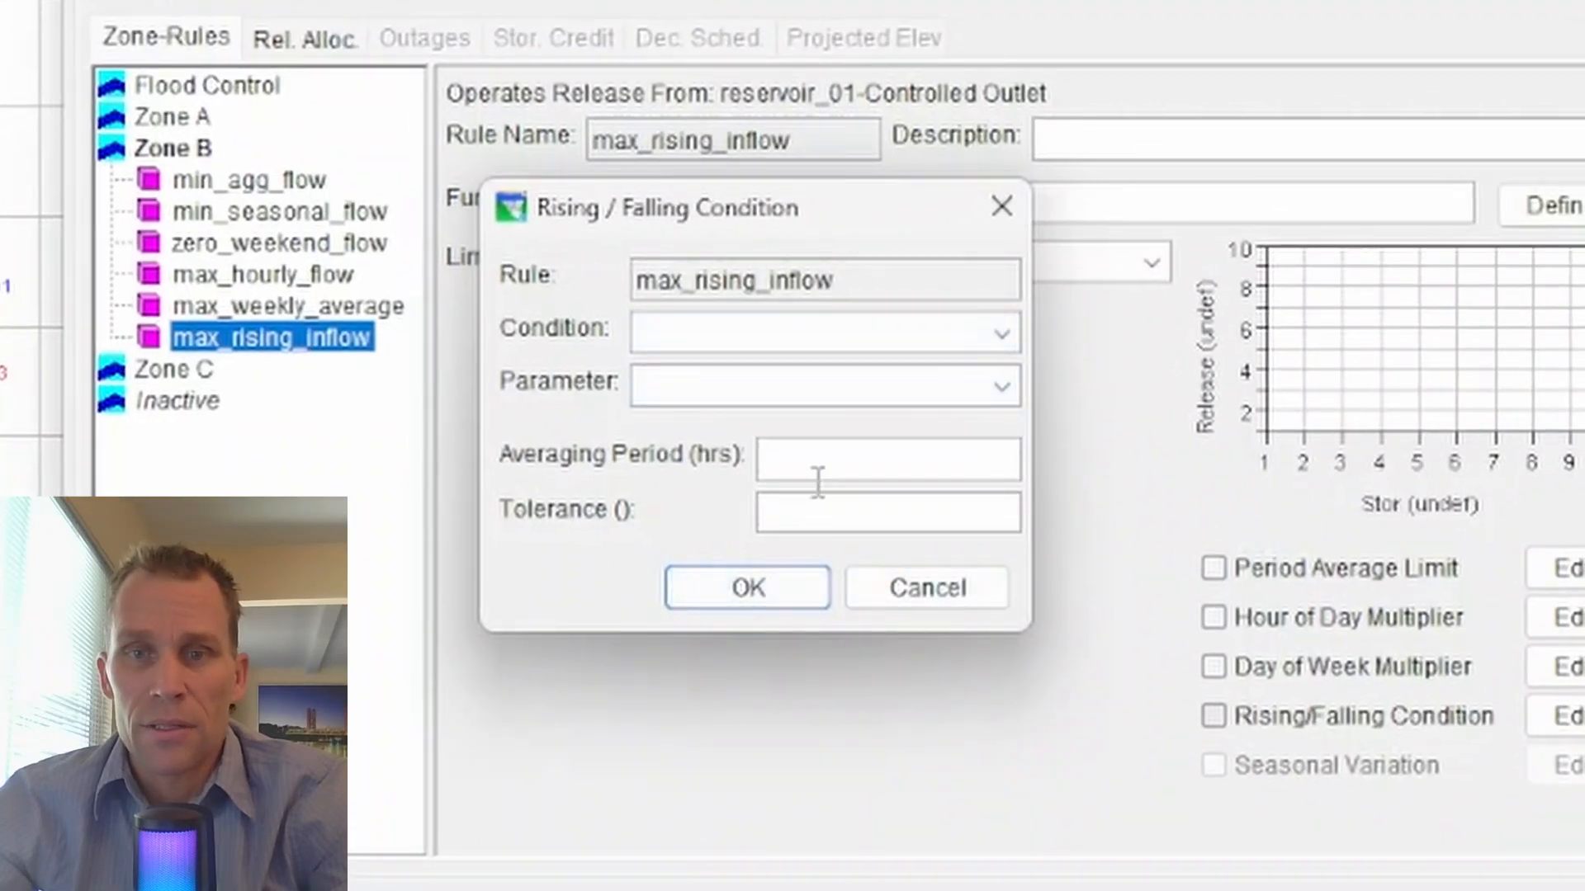
left_click(784, 326)
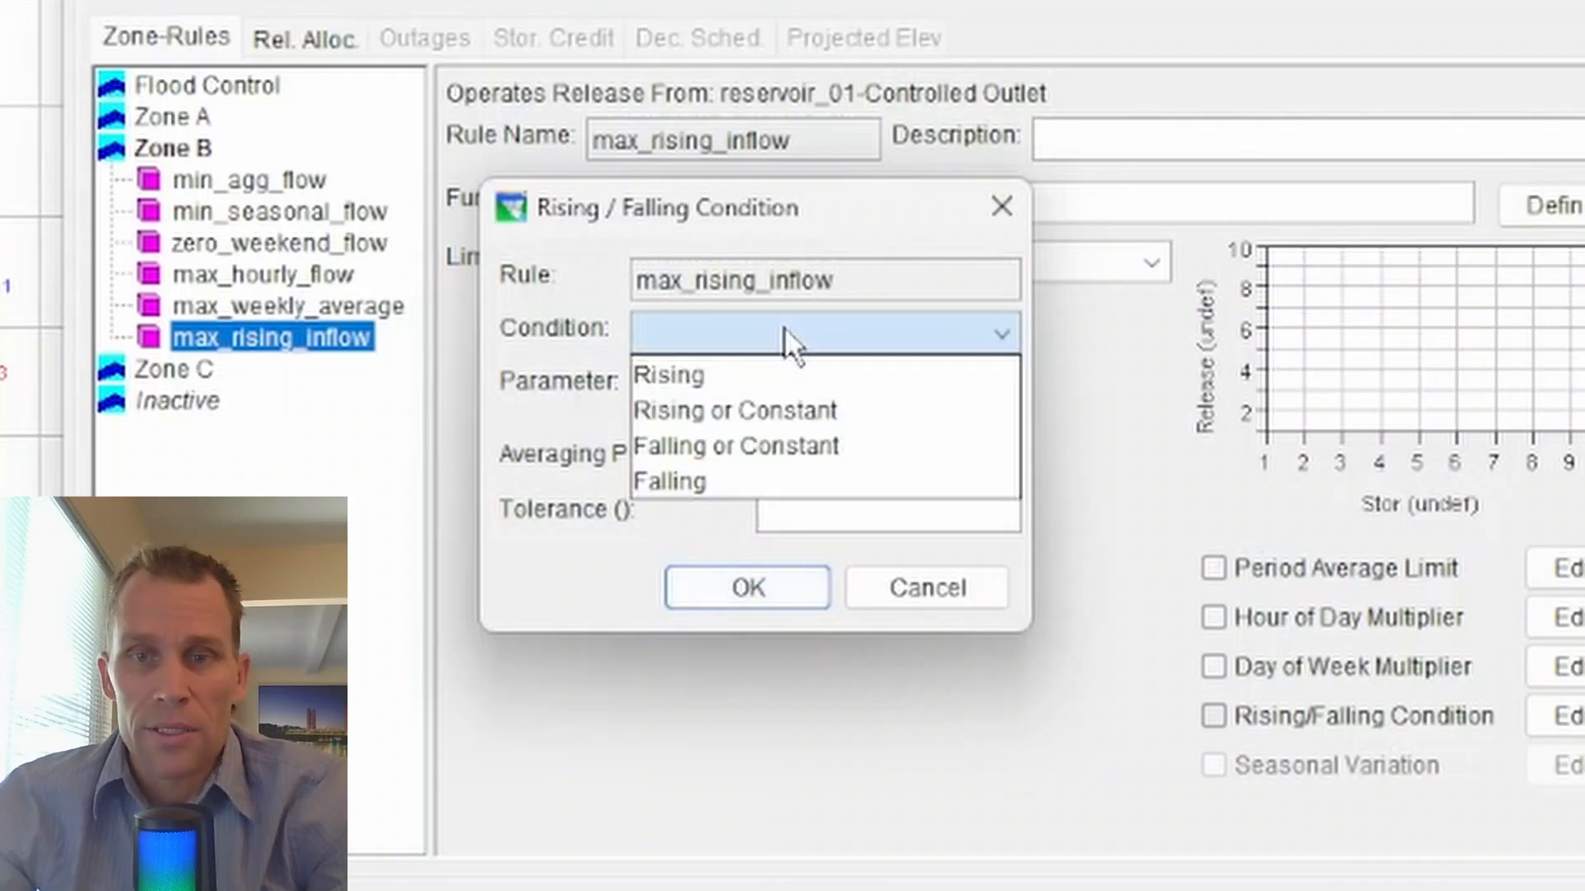
left_click(777, 385)
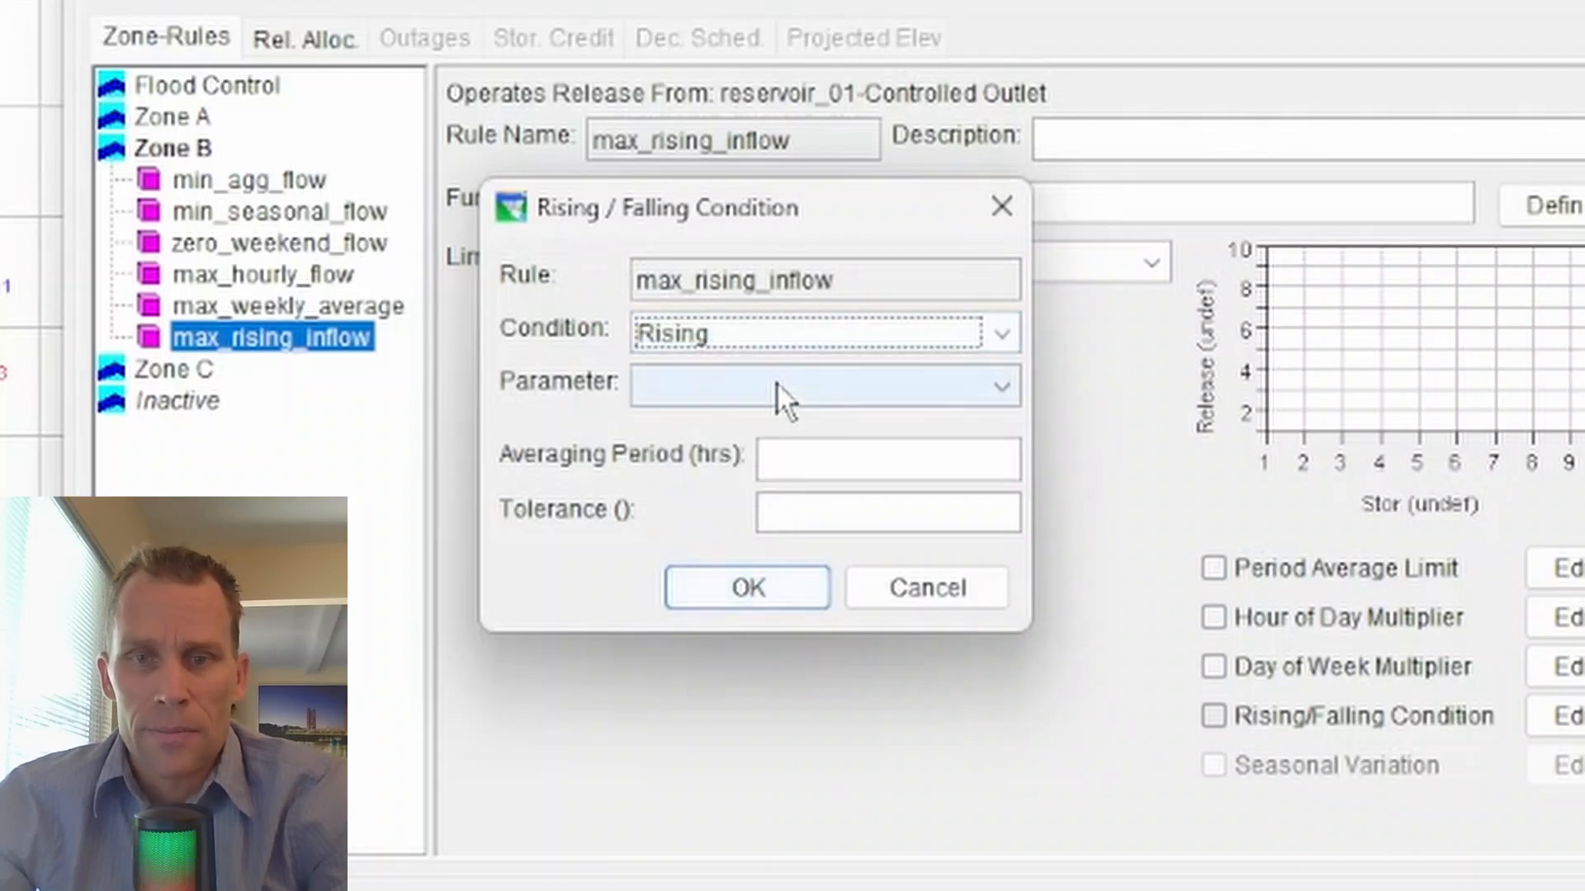
left_click(785, 427)
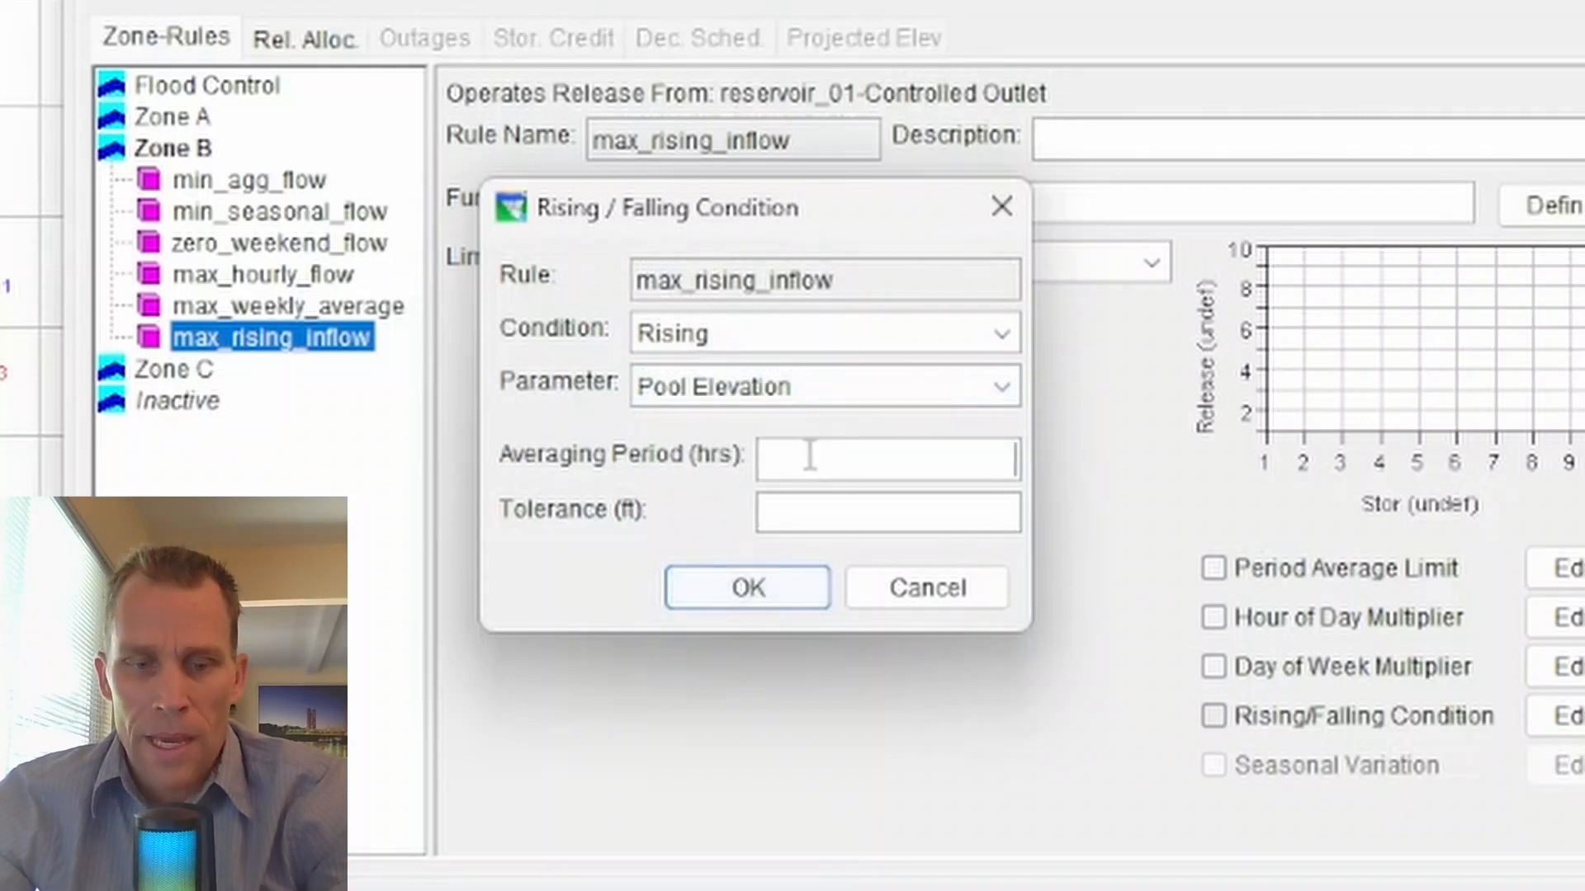
type("3")
left_click(841, 500)
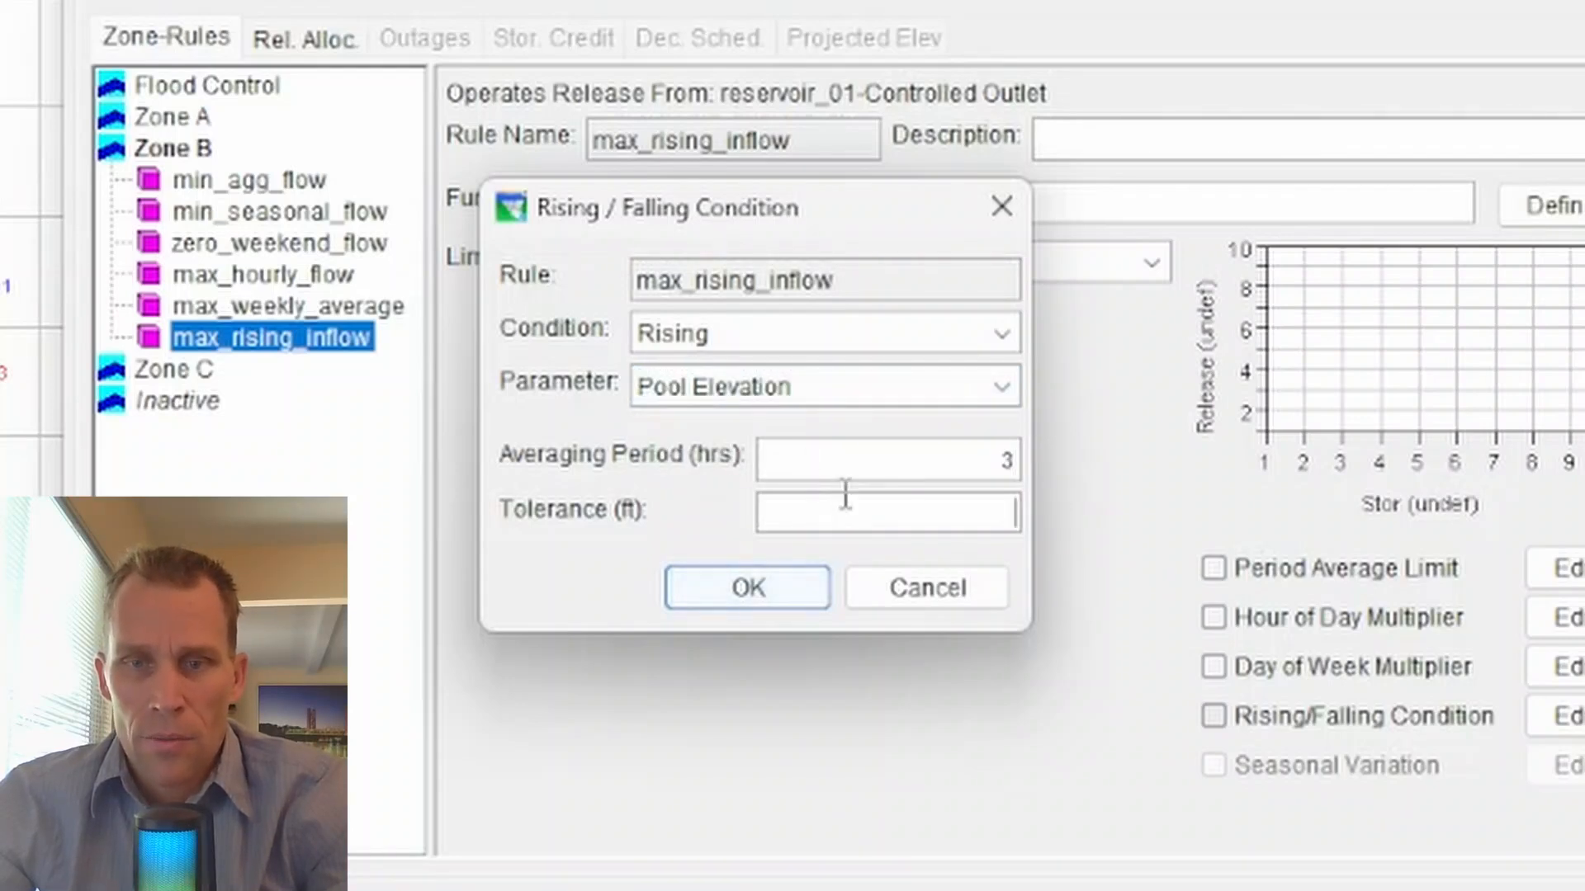
type("5")
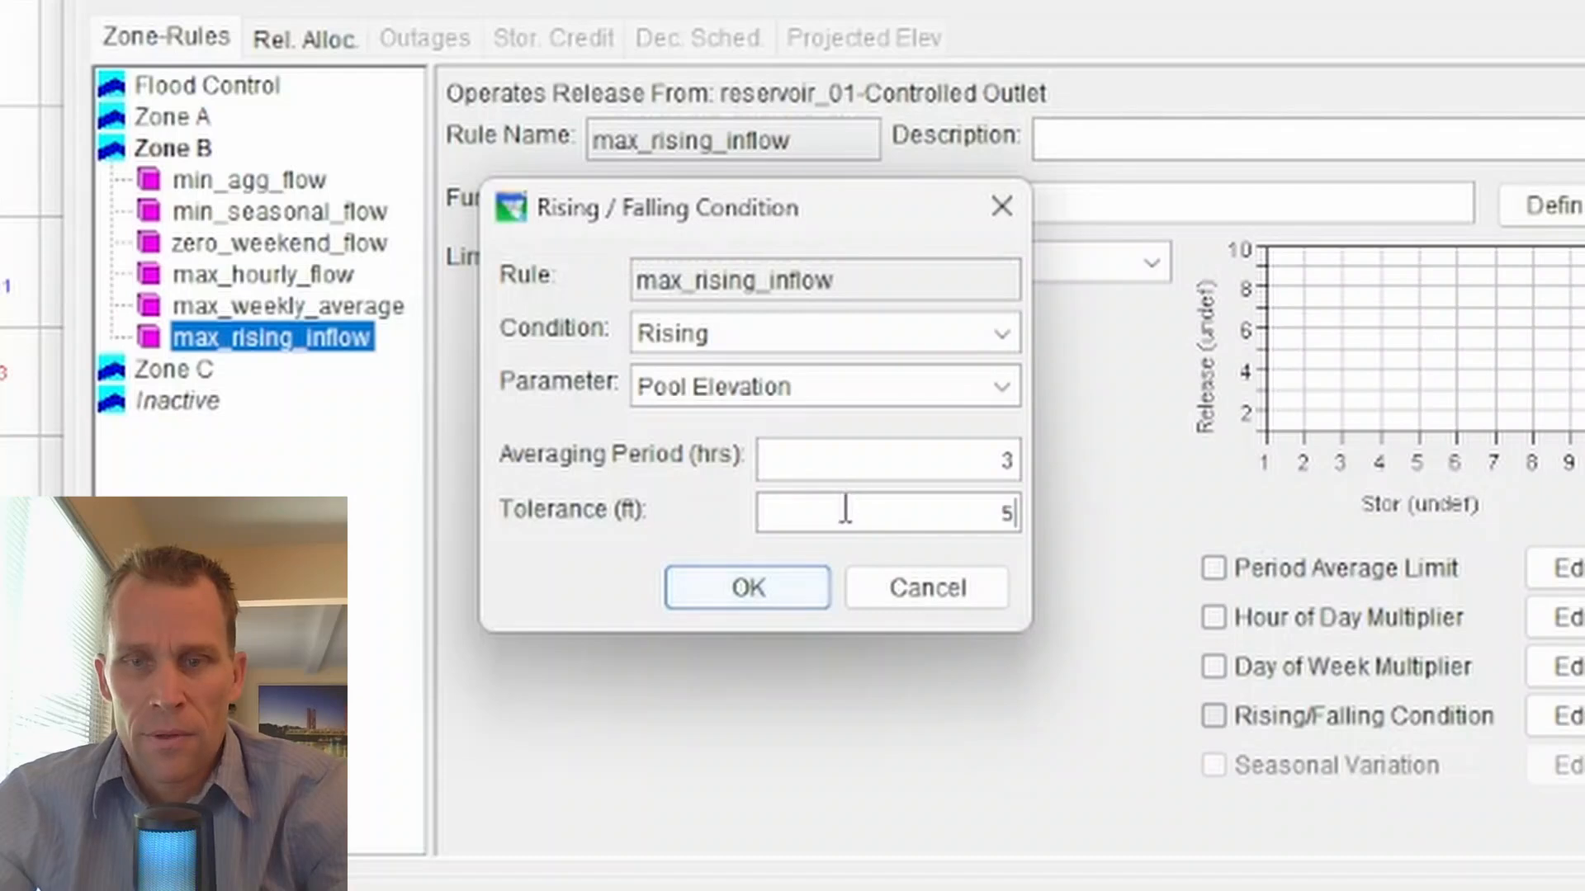
left_click(796, 586)
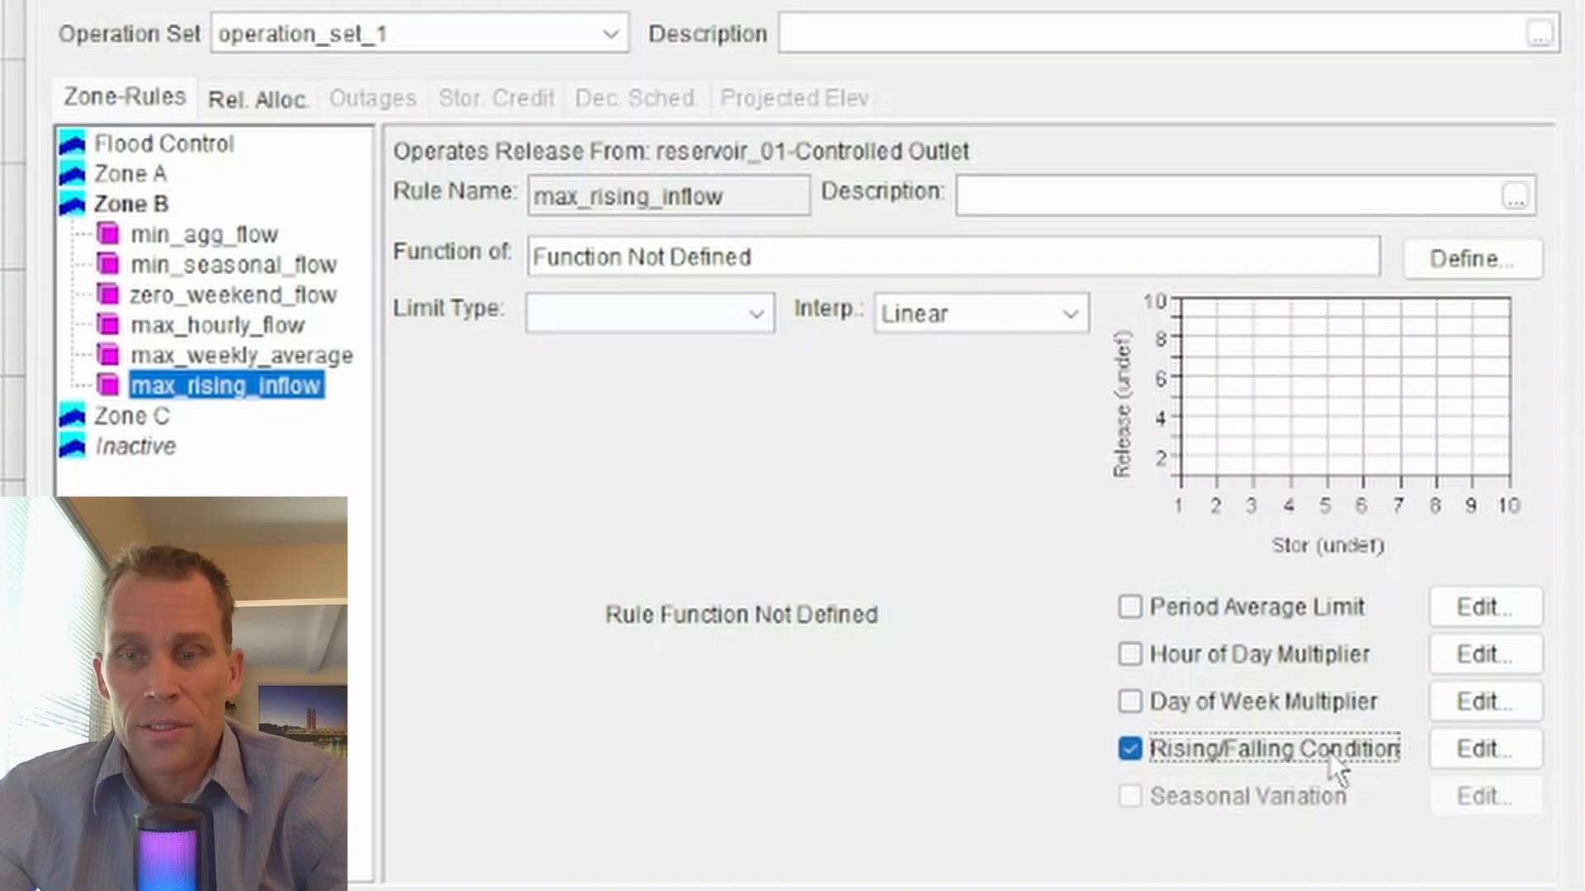
- Reopen the rule's rising/falling condition and set the tolerance to 1 ft
left_click(1505, 748)
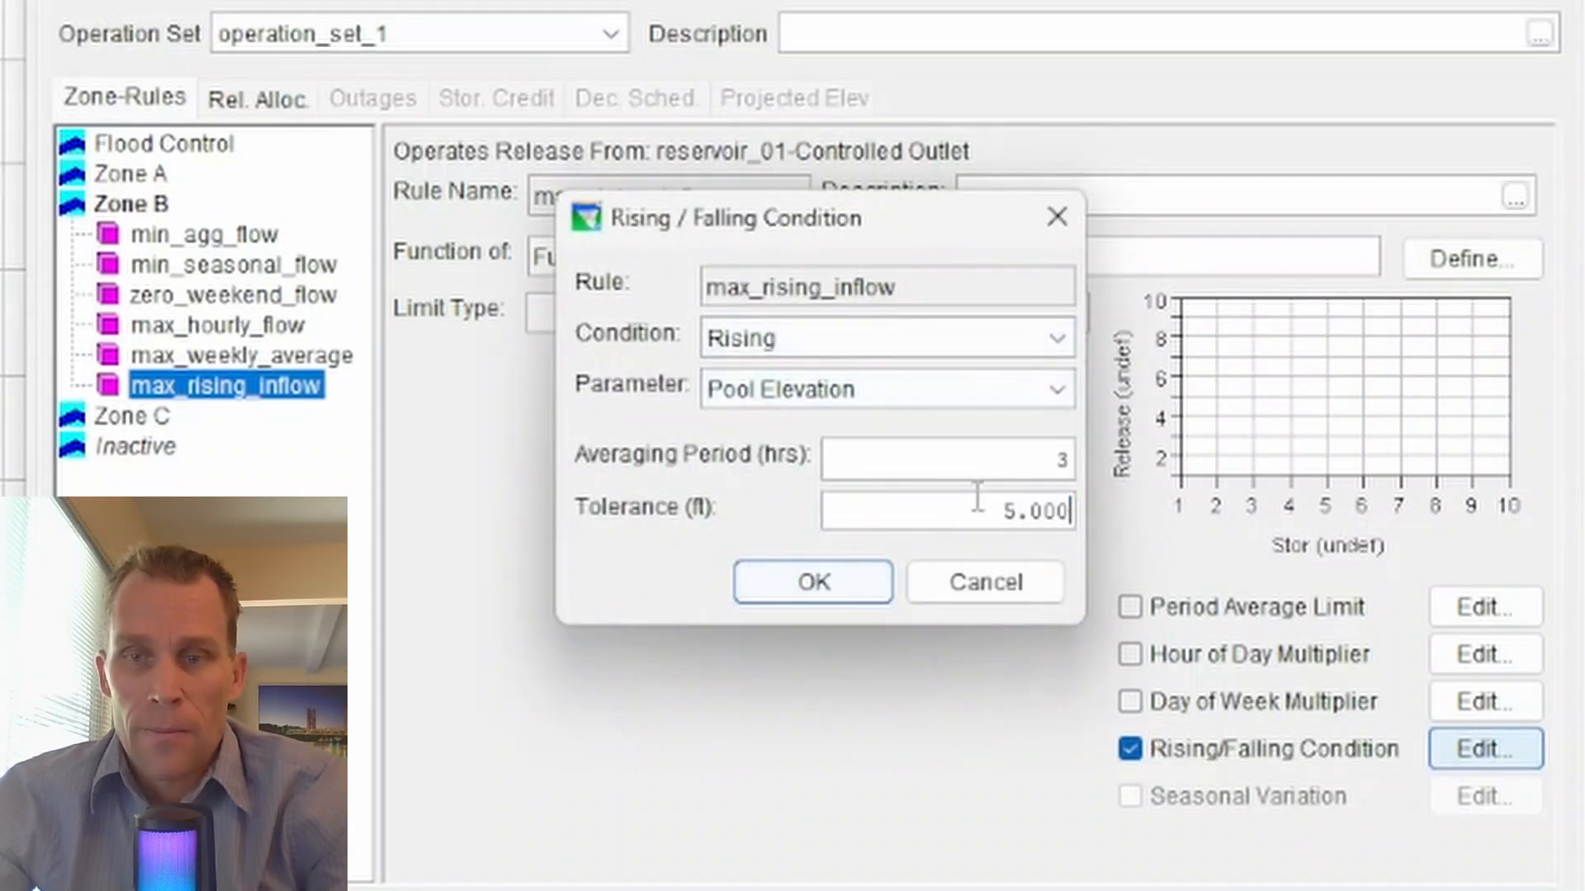
double_click(1017, 510)
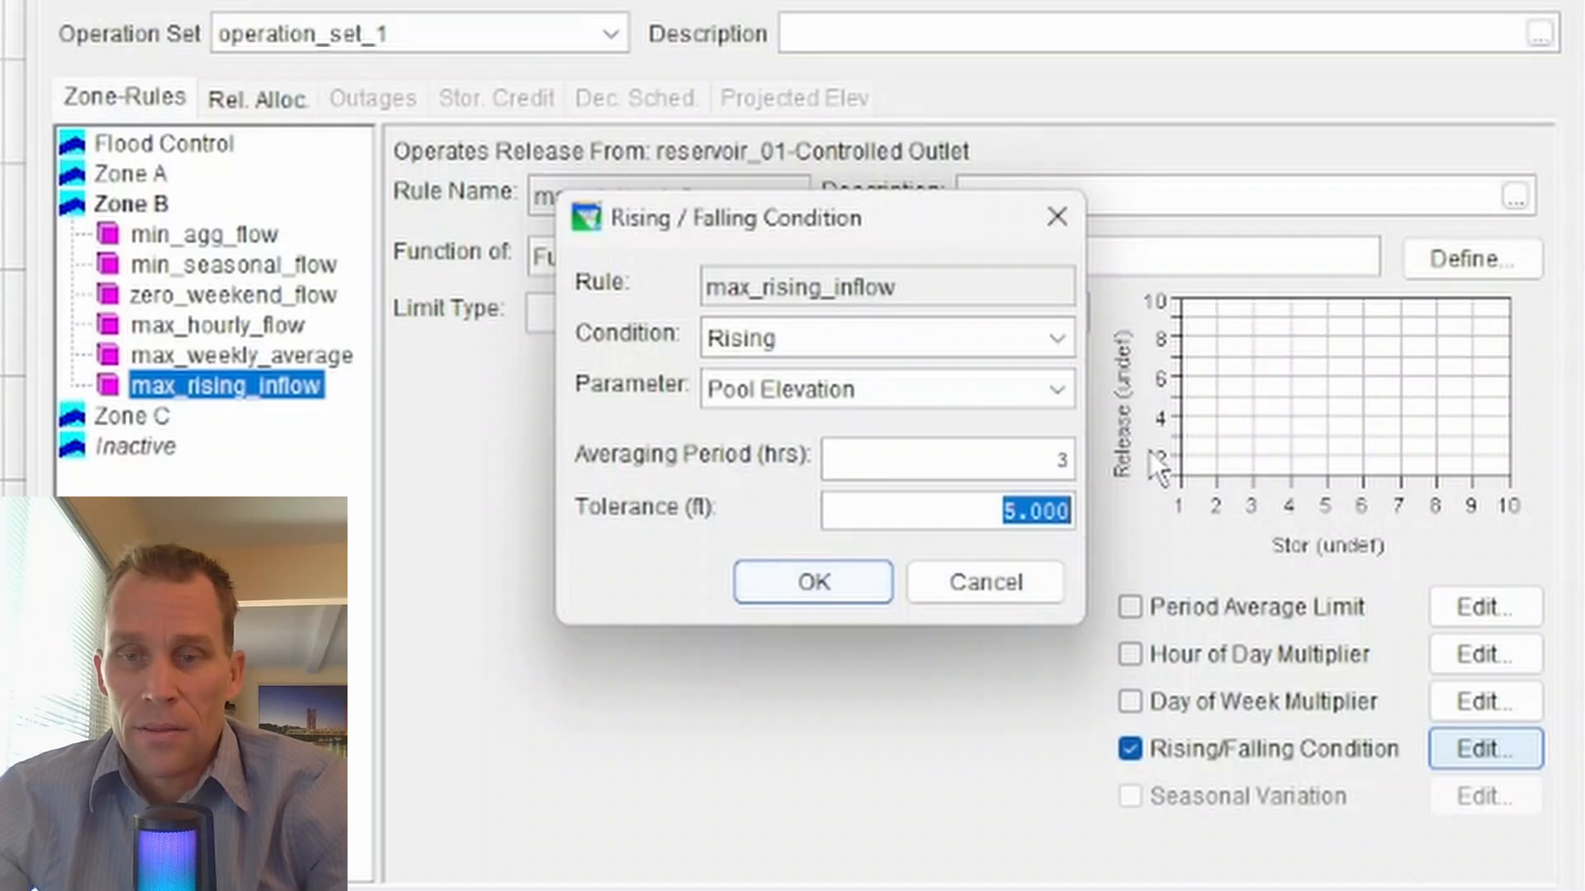
type("10")
key("BackSpace")
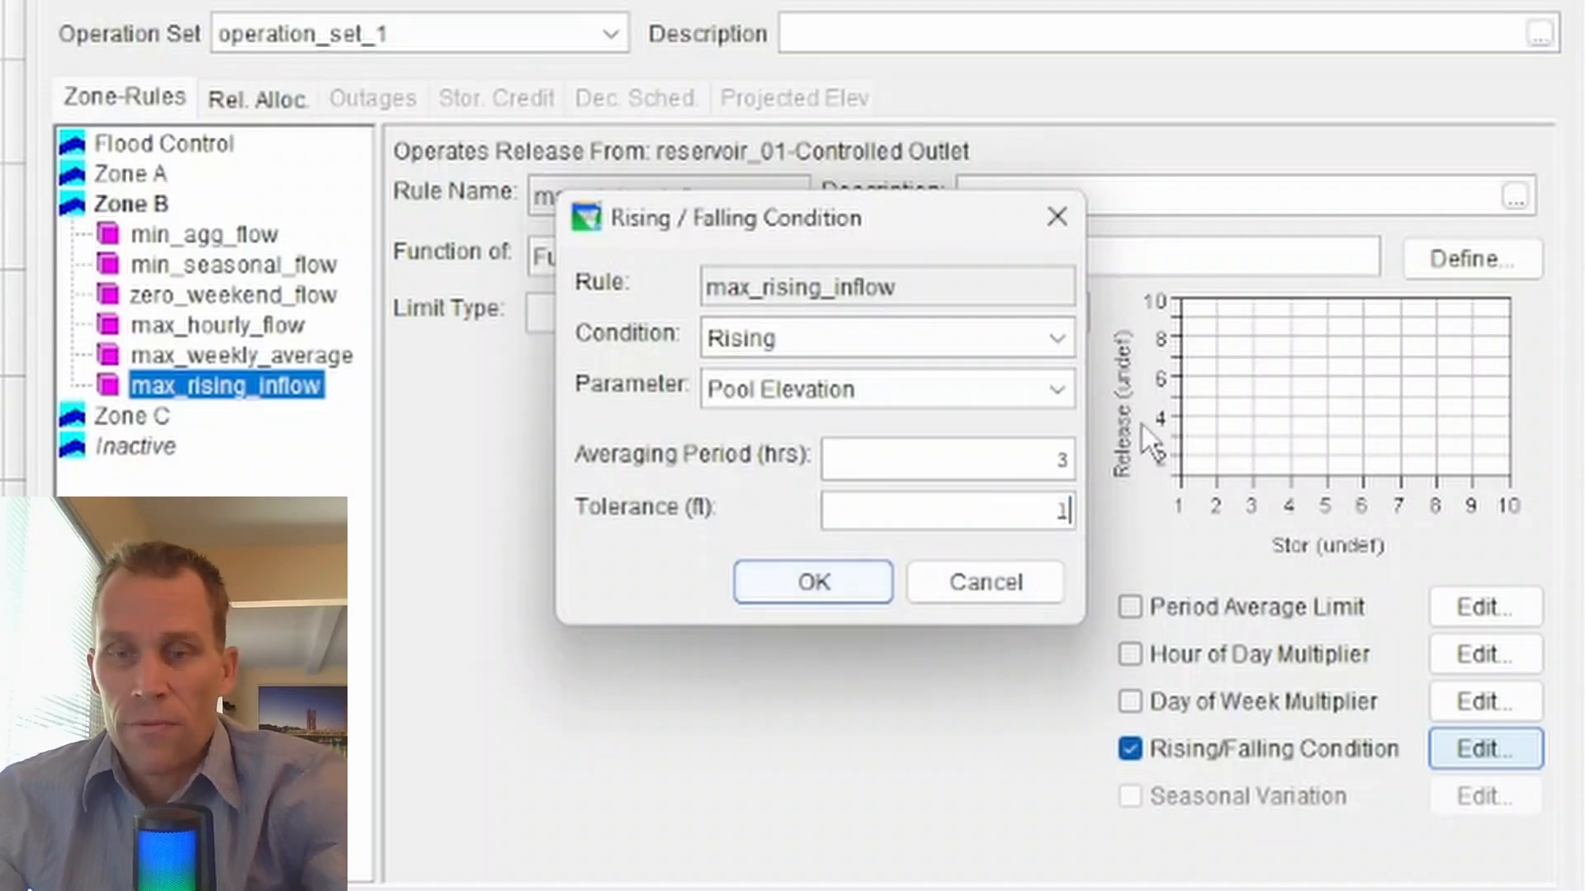
- Switch the condition's parameter to Inflow and back to Pool Elevation
left_click(863, 398)
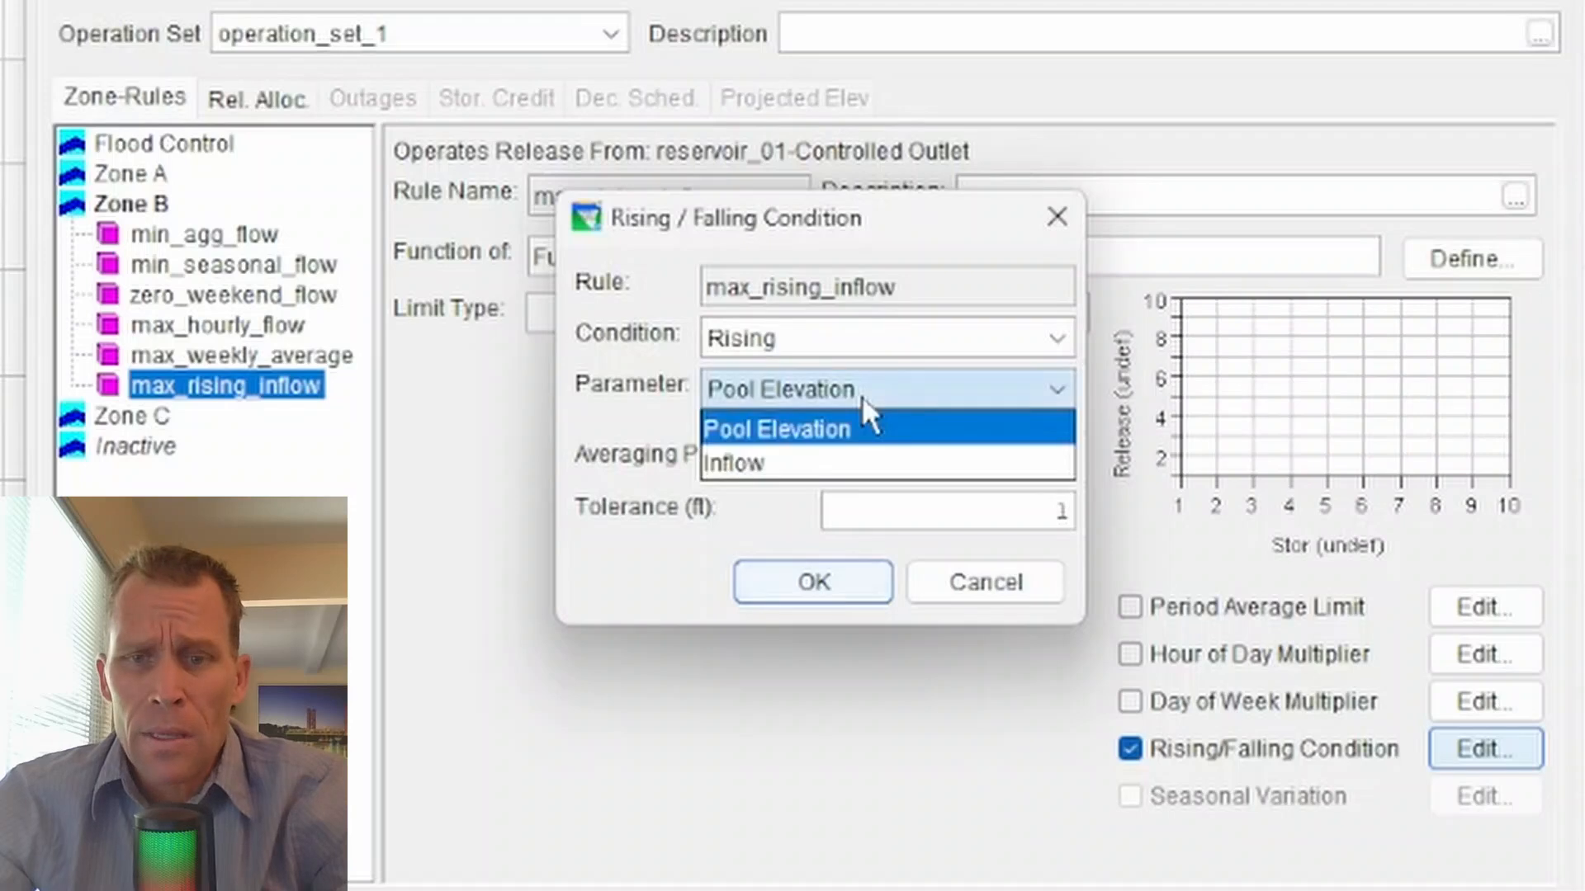
left_click(840, 465)
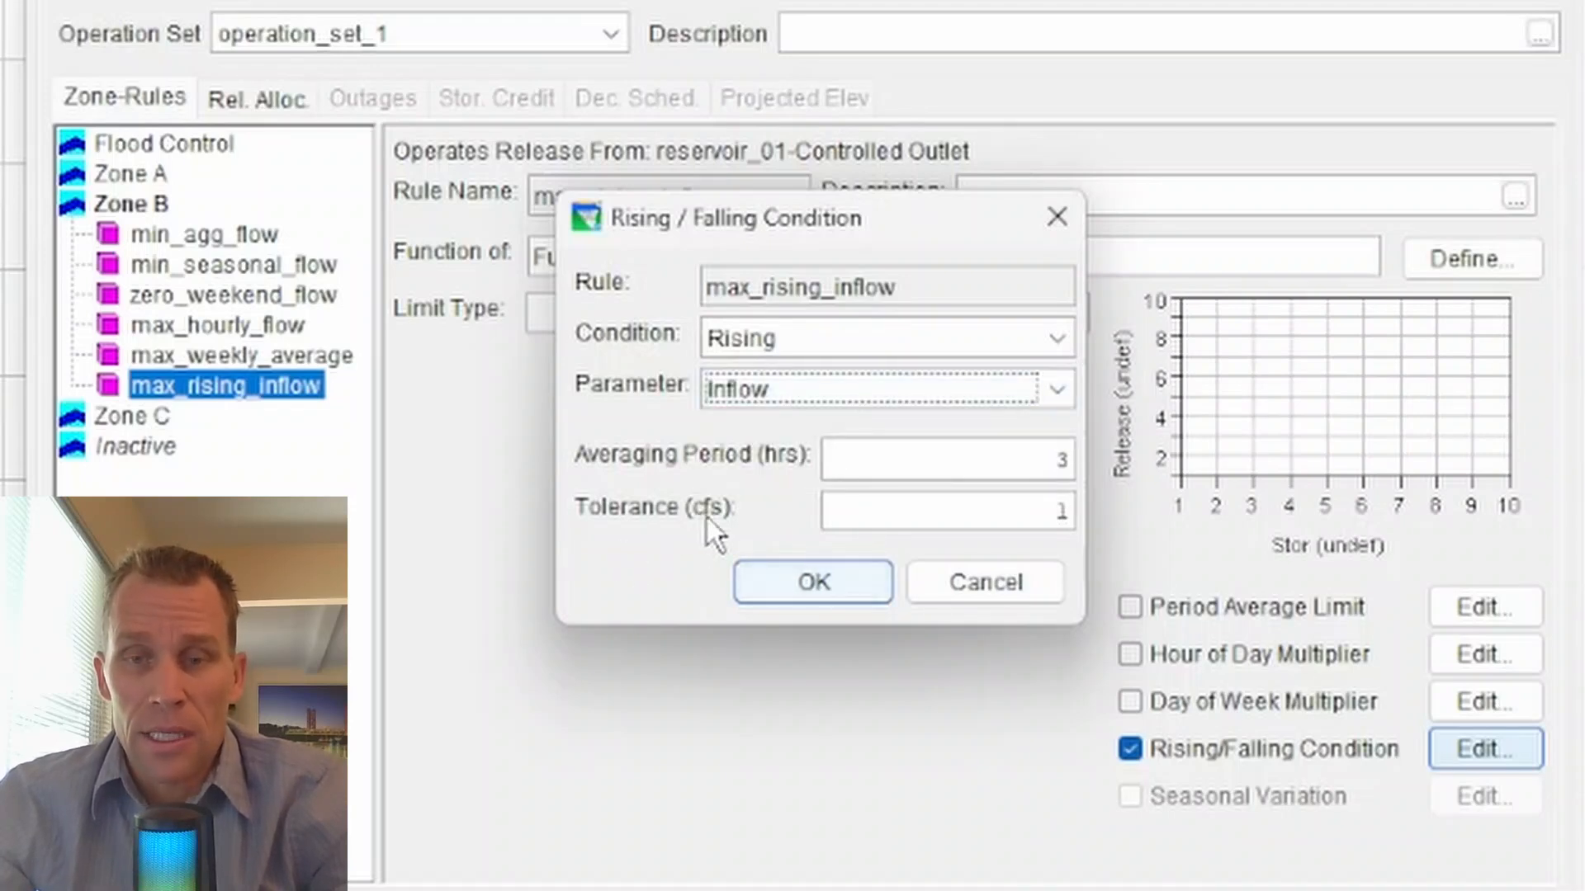
left_click(747, 392)
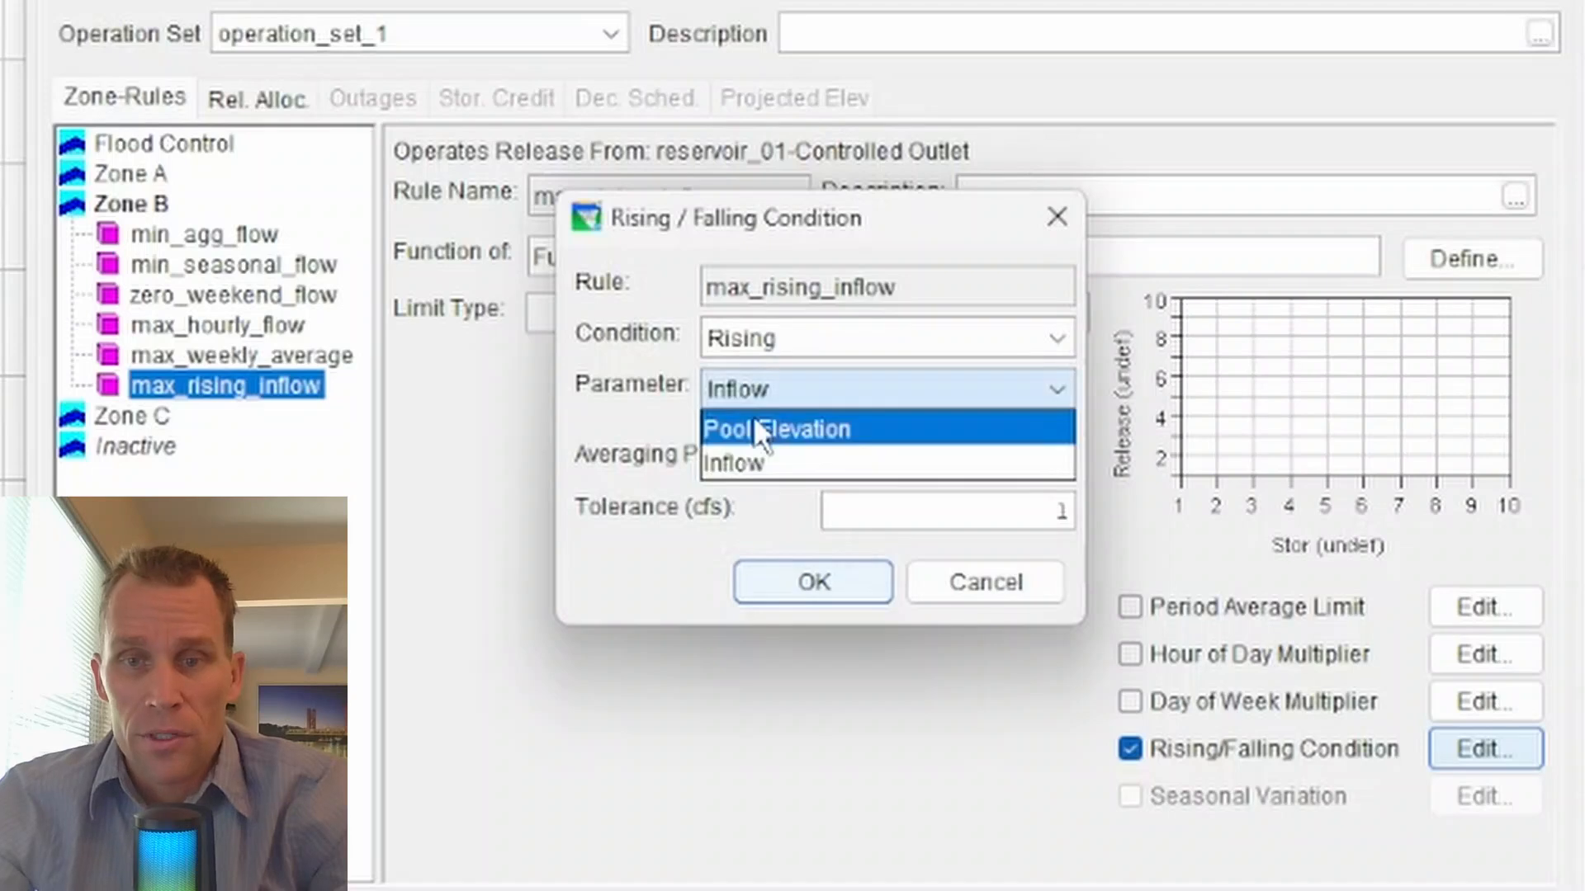
left_click(755, 429)
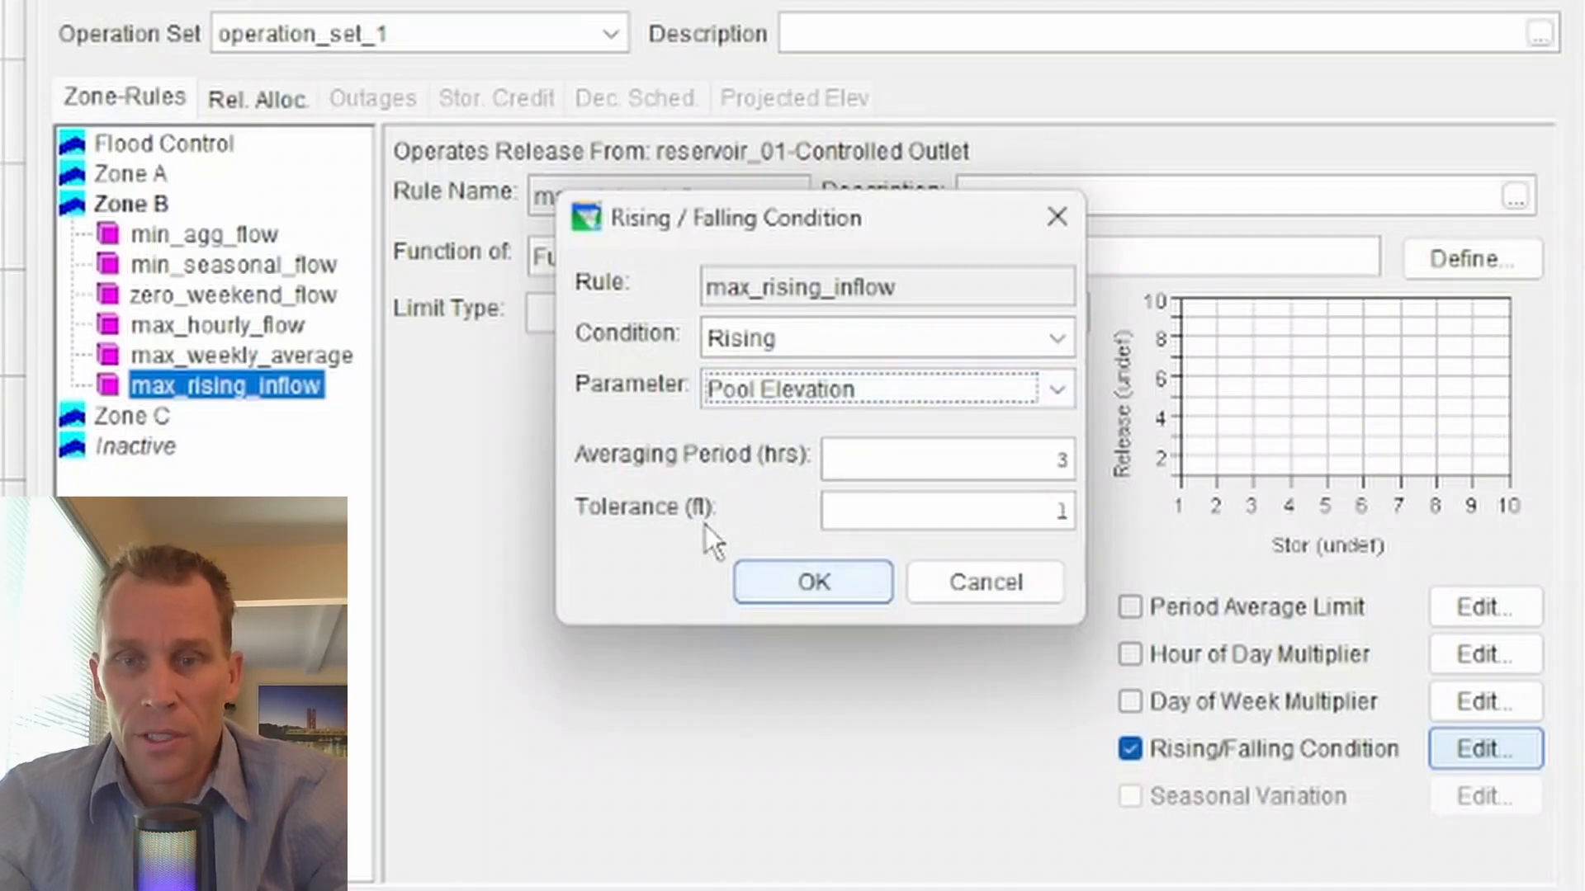
- Keep the averaging period at 3 hours and accept the edited rising/falling condition
left_click(866, 459)
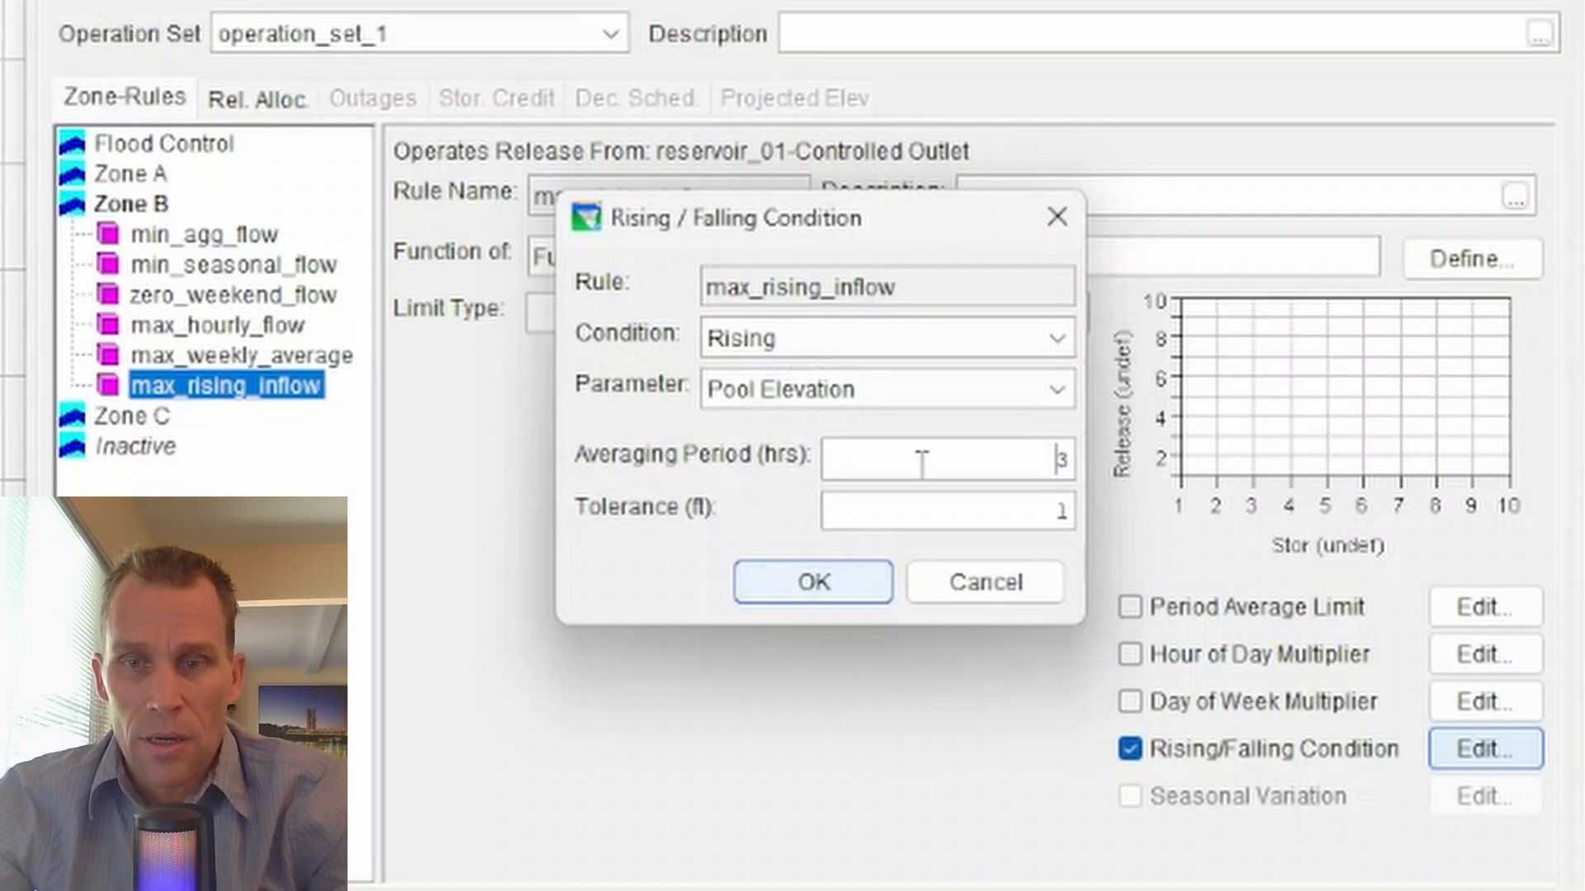
left_click_drag(921, 462, 1136, 454)
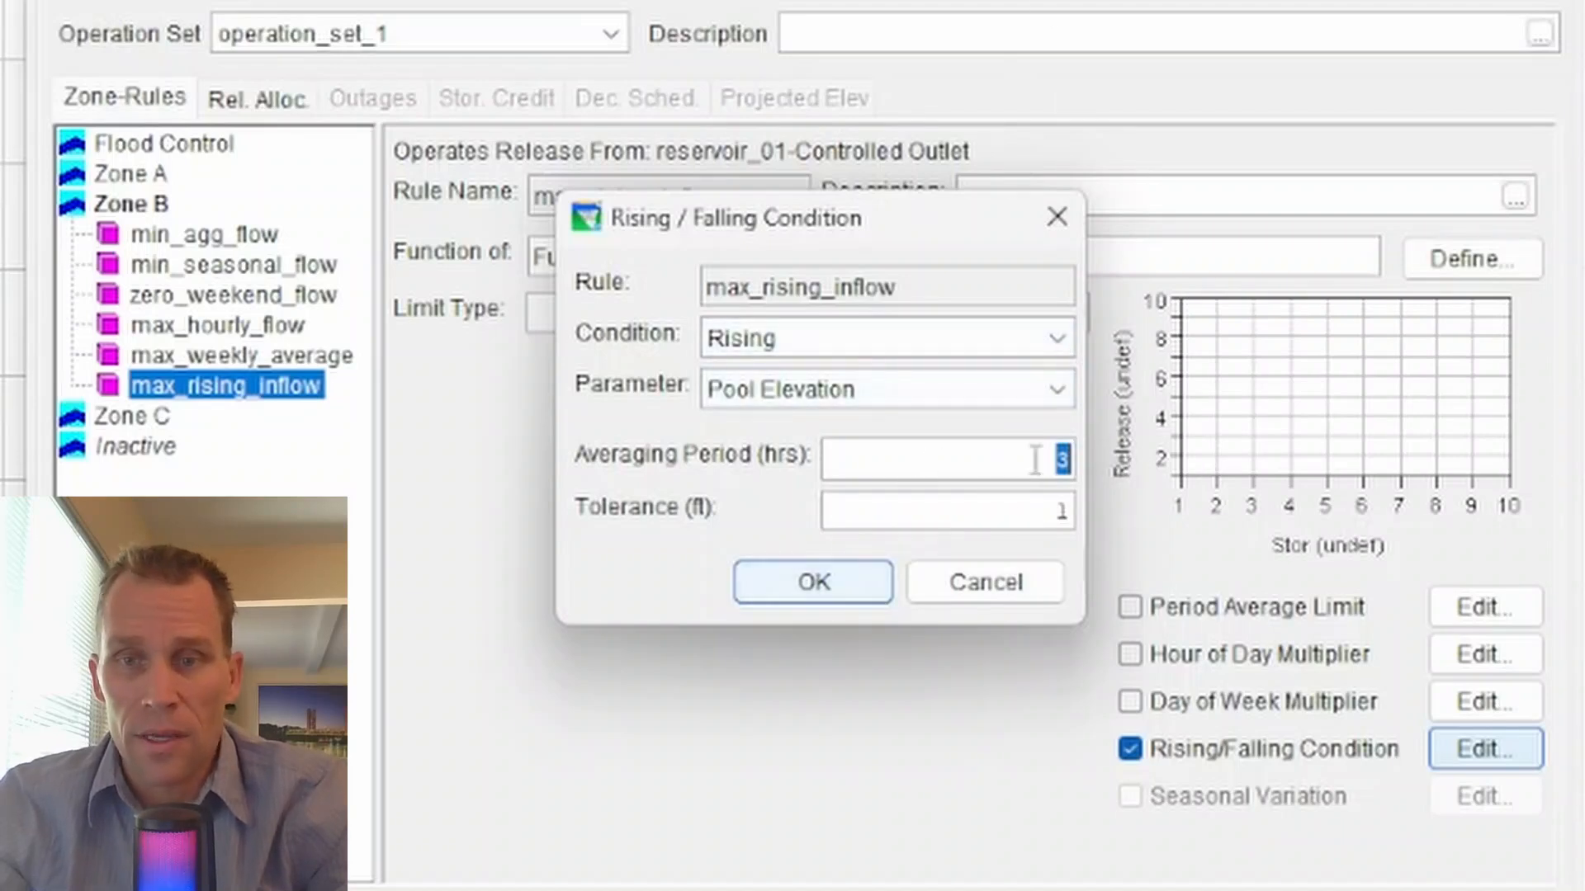
left_click(807, 596)
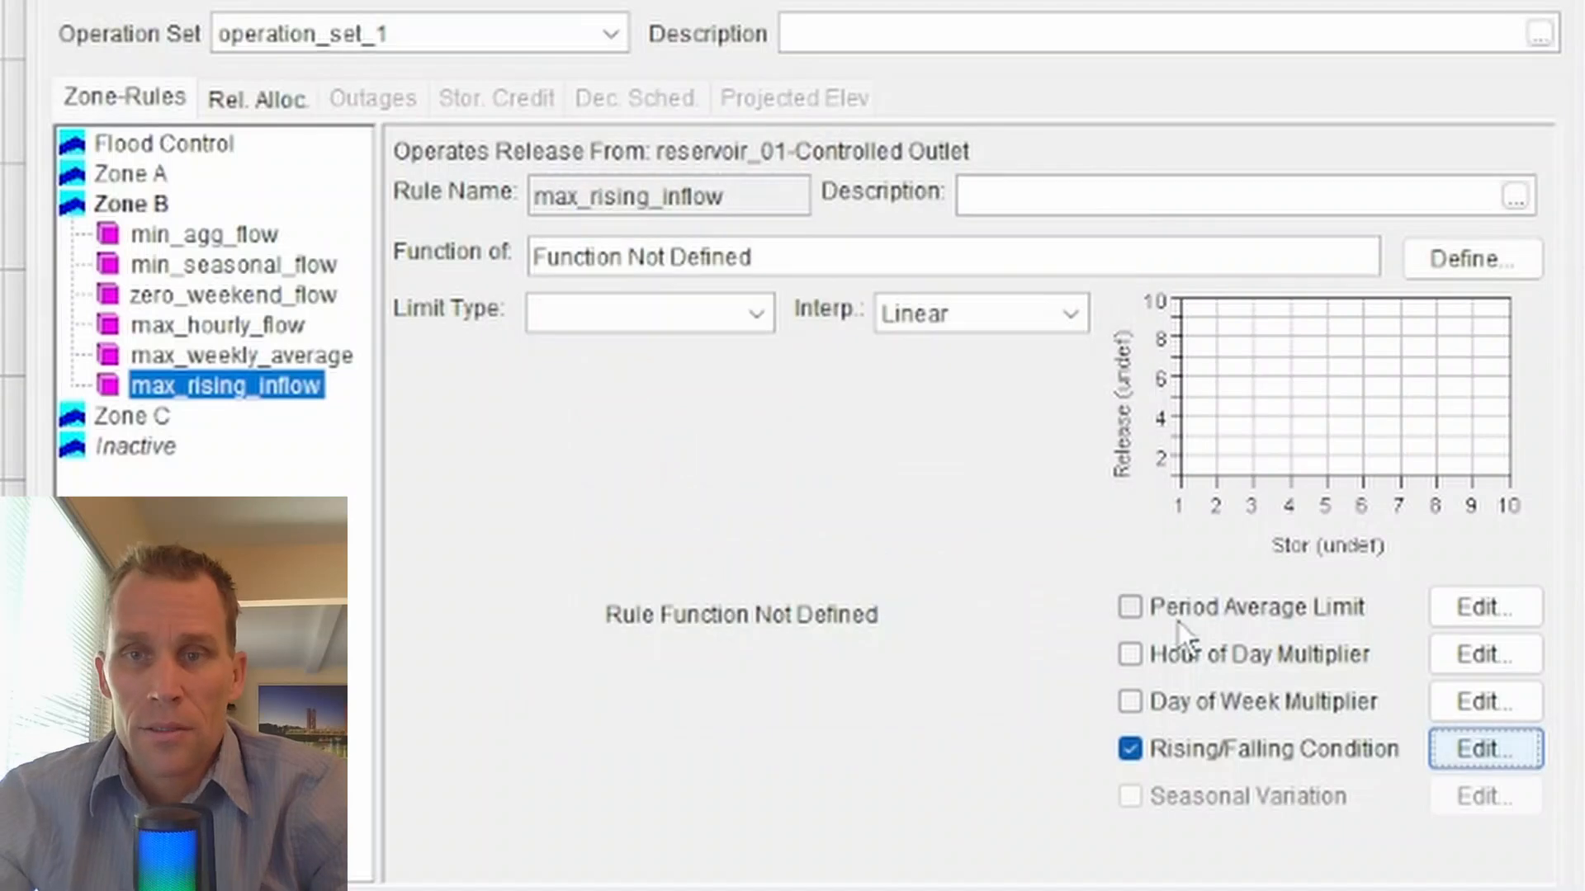